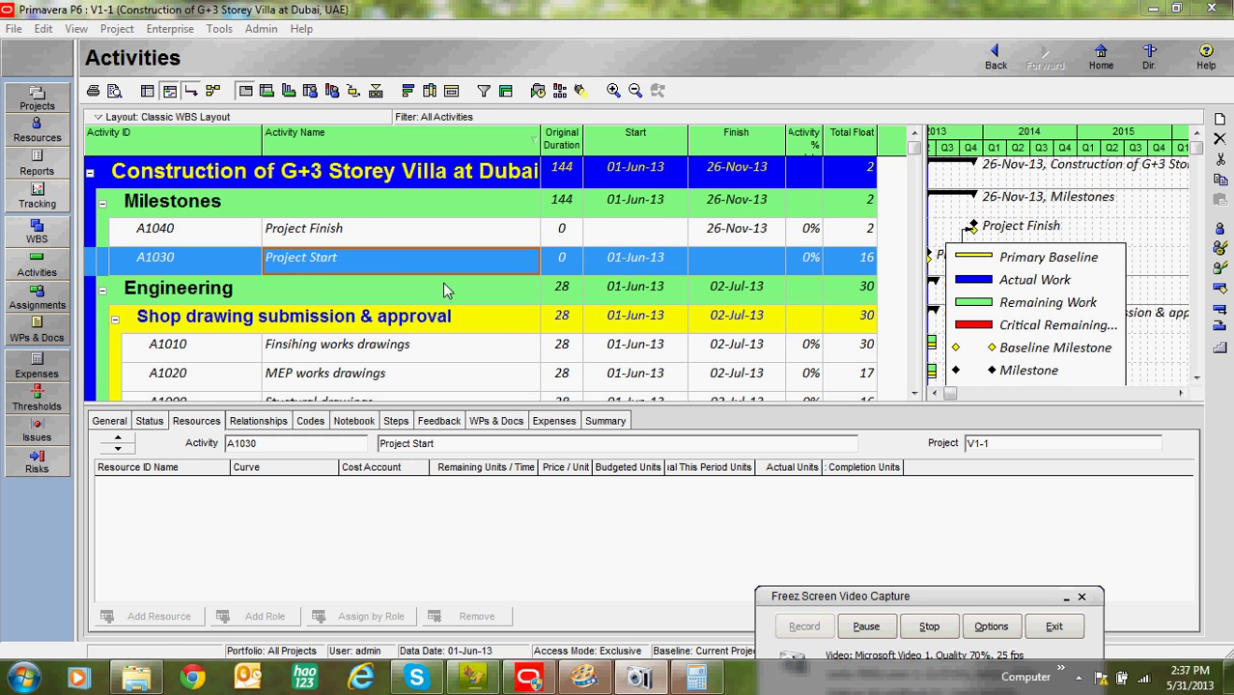
- In Resources, add R-13 at the top of the hierarchy and name it VILLA PROJECT @ DUBAI
click(44, 193)
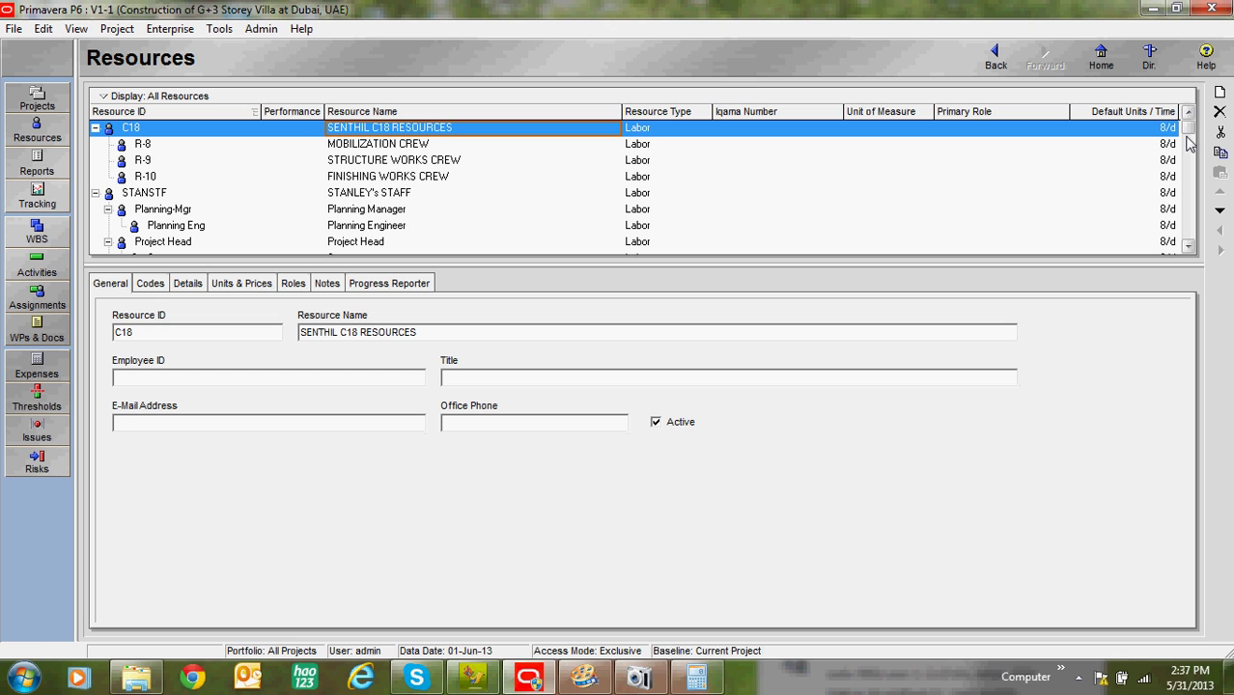
click(1220, 93)
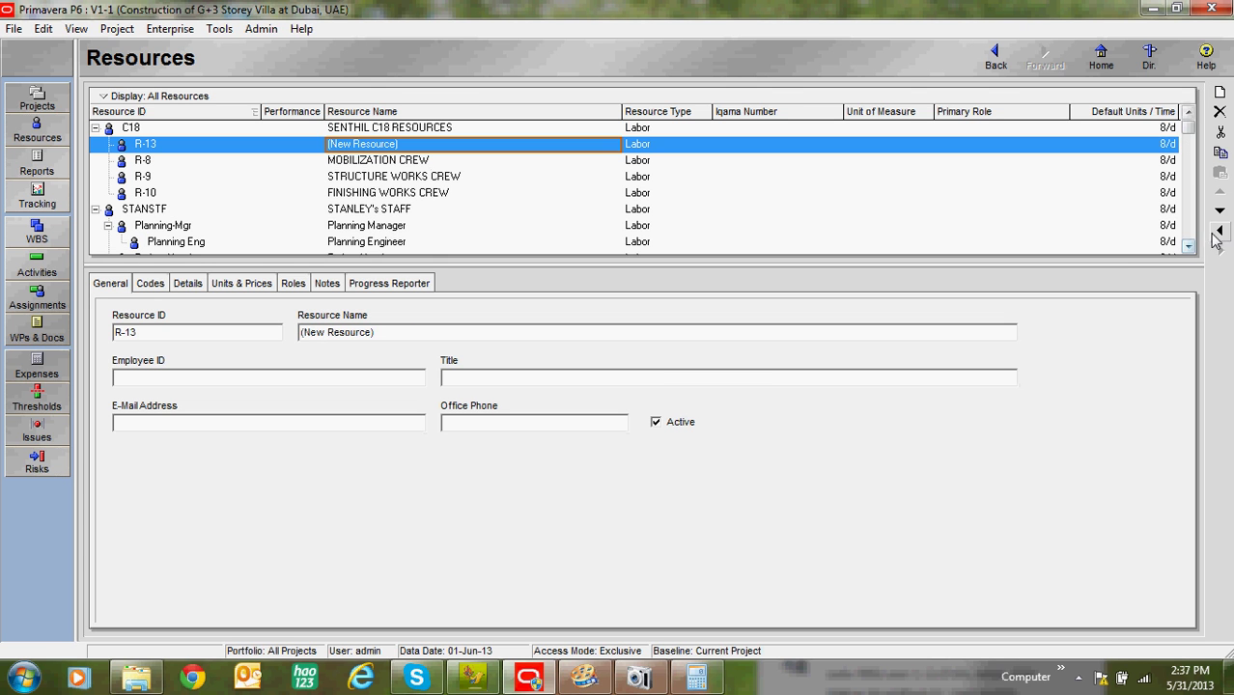
click(1218, 237)
click(1220, 191)
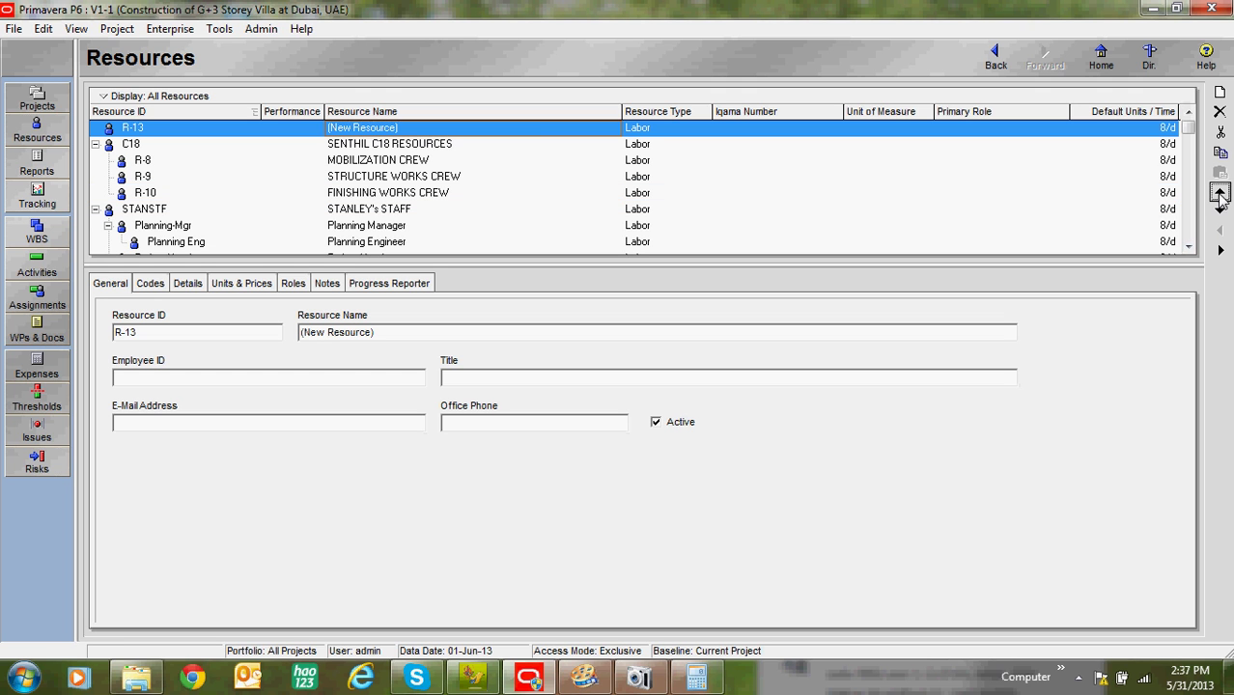
click(526, 131)
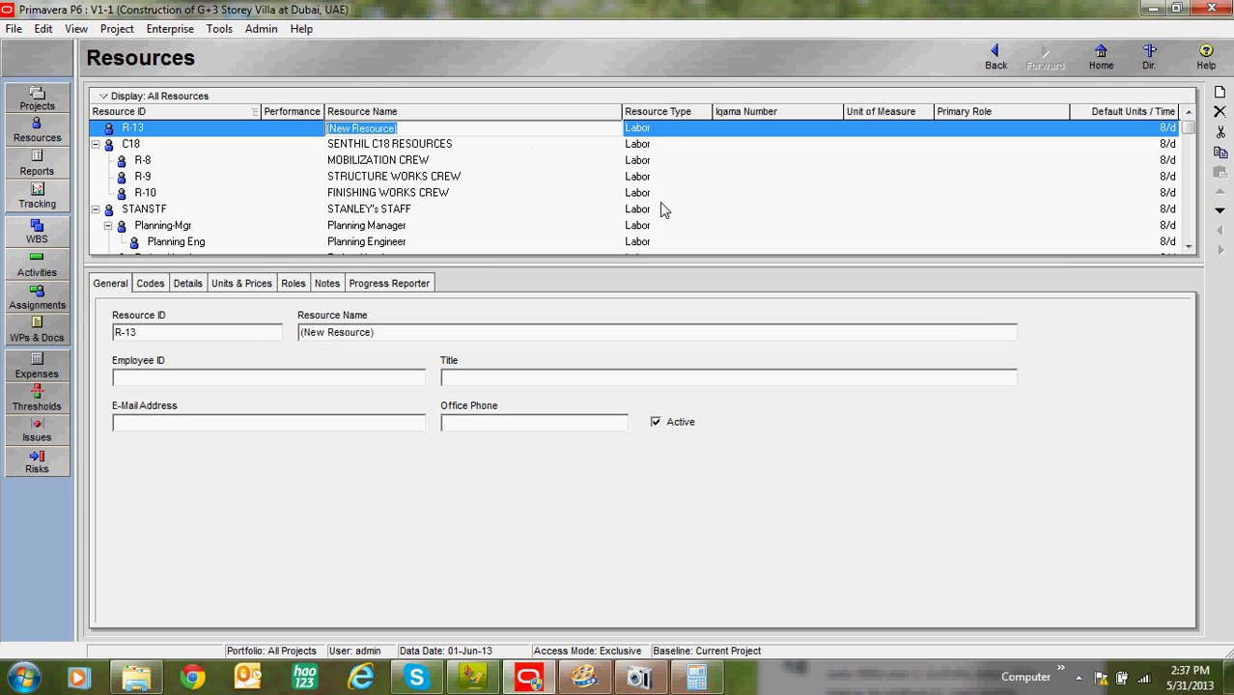
text(VILLA PROJECT @ DUBAI)
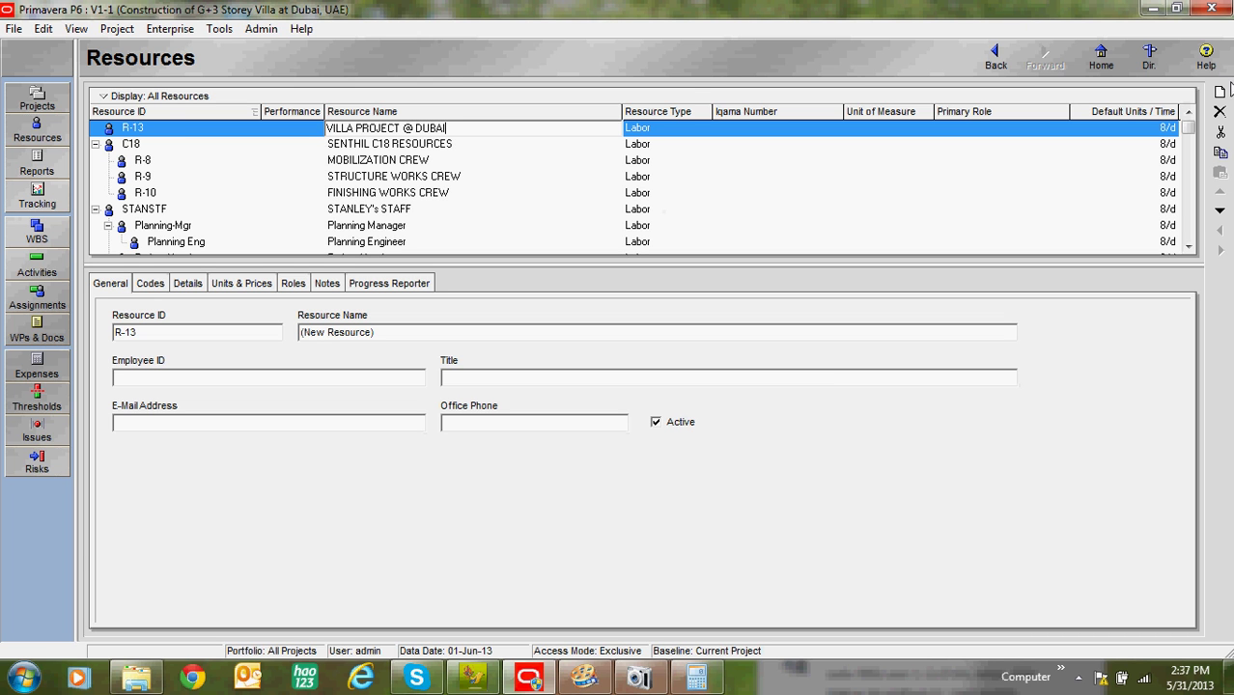
- Add R-14 DESIGN MANAGER, R-15 PROCUREMENT MANAGER and R-16 PROJECT MANAGER
click(1220, 92)
click(517, 144)
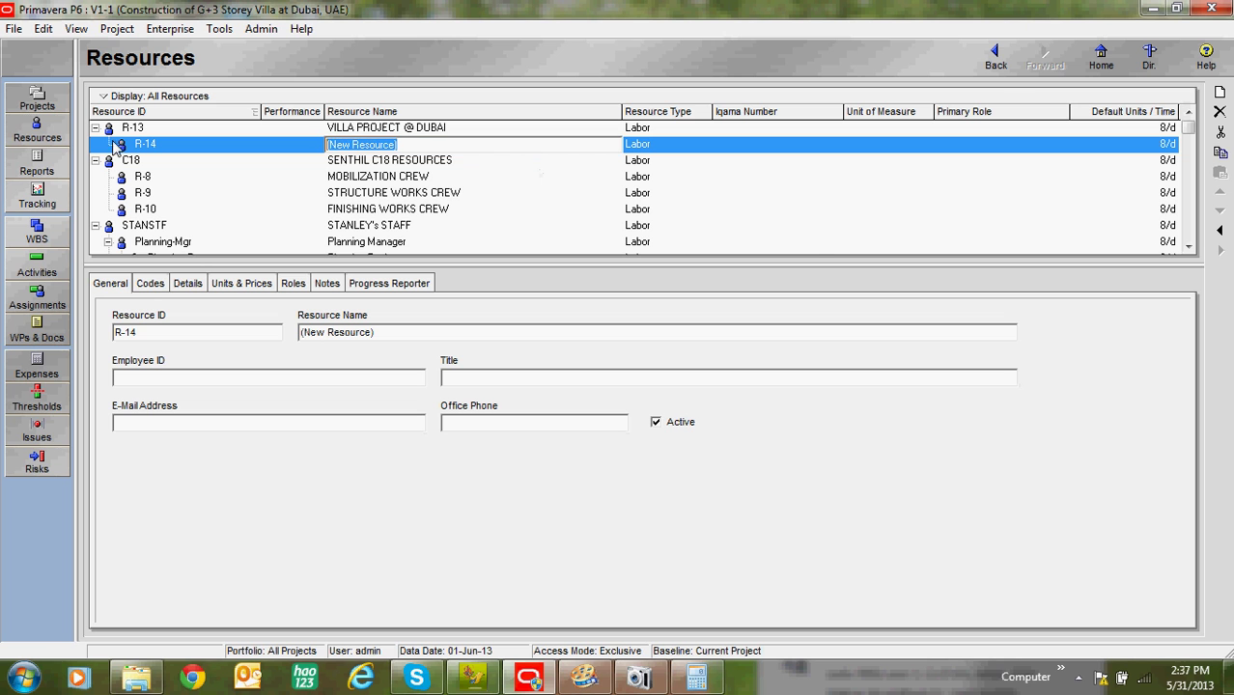
text(DE)
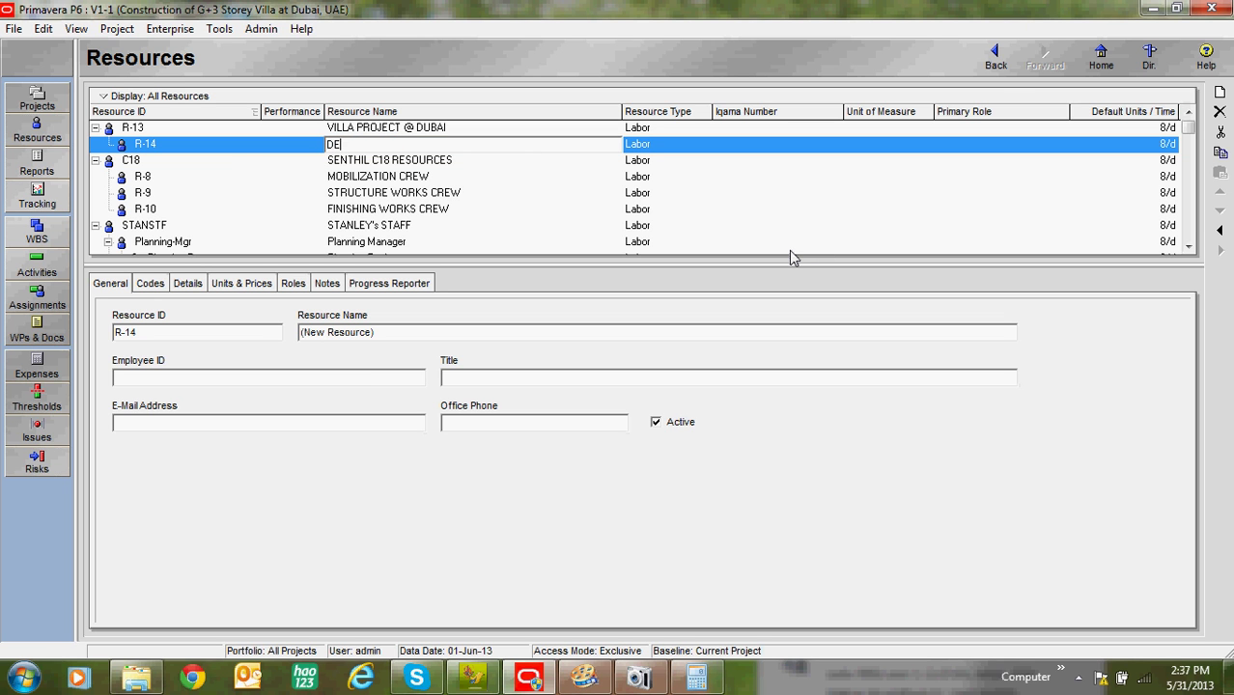
text(SIGN MANAGER)
click(1220, 92)
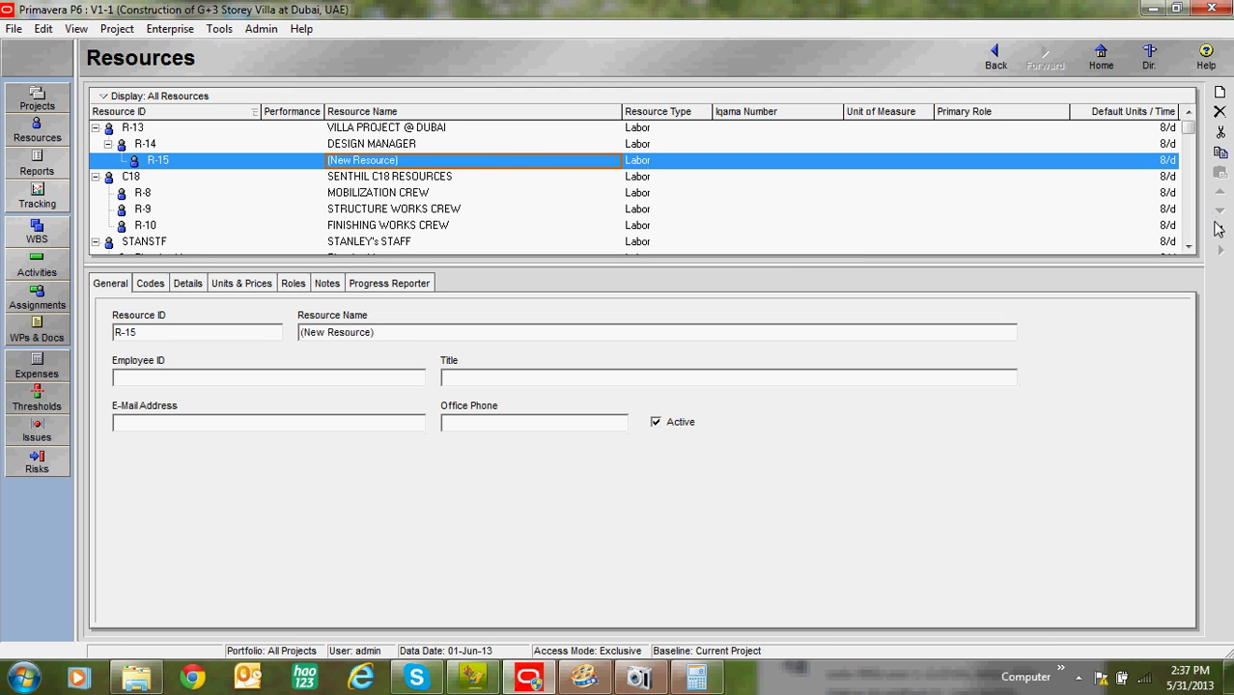
click(408, 165)
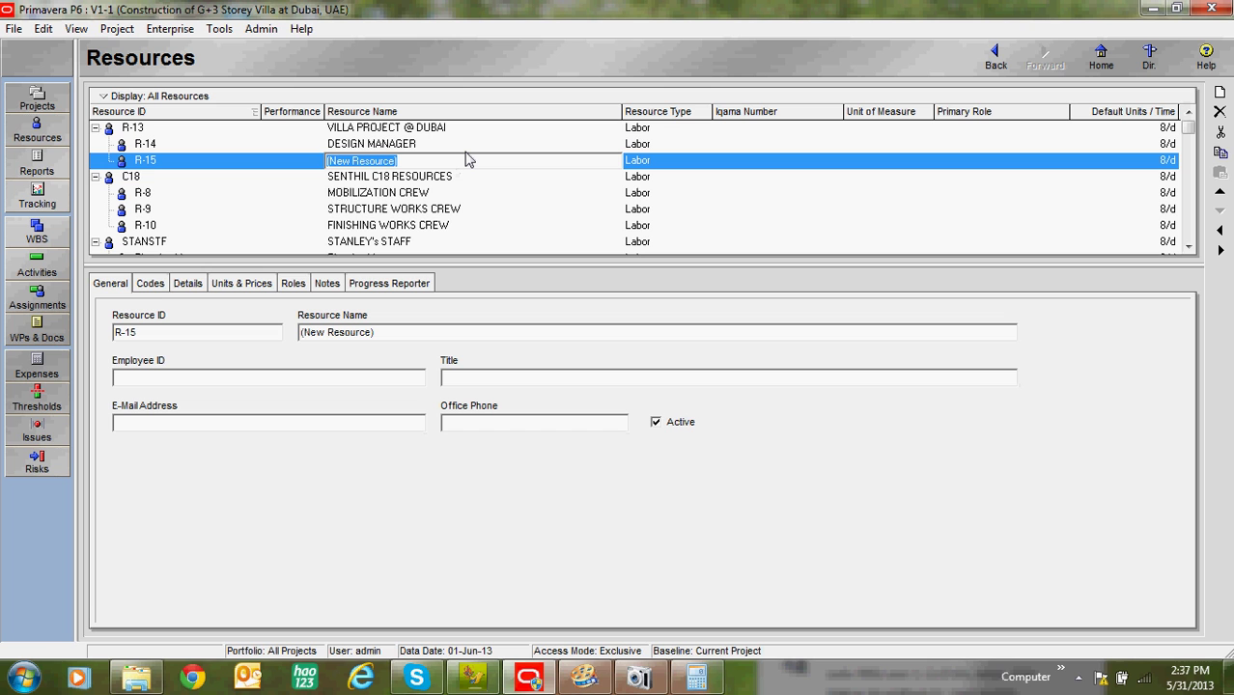
text(PROCURE)
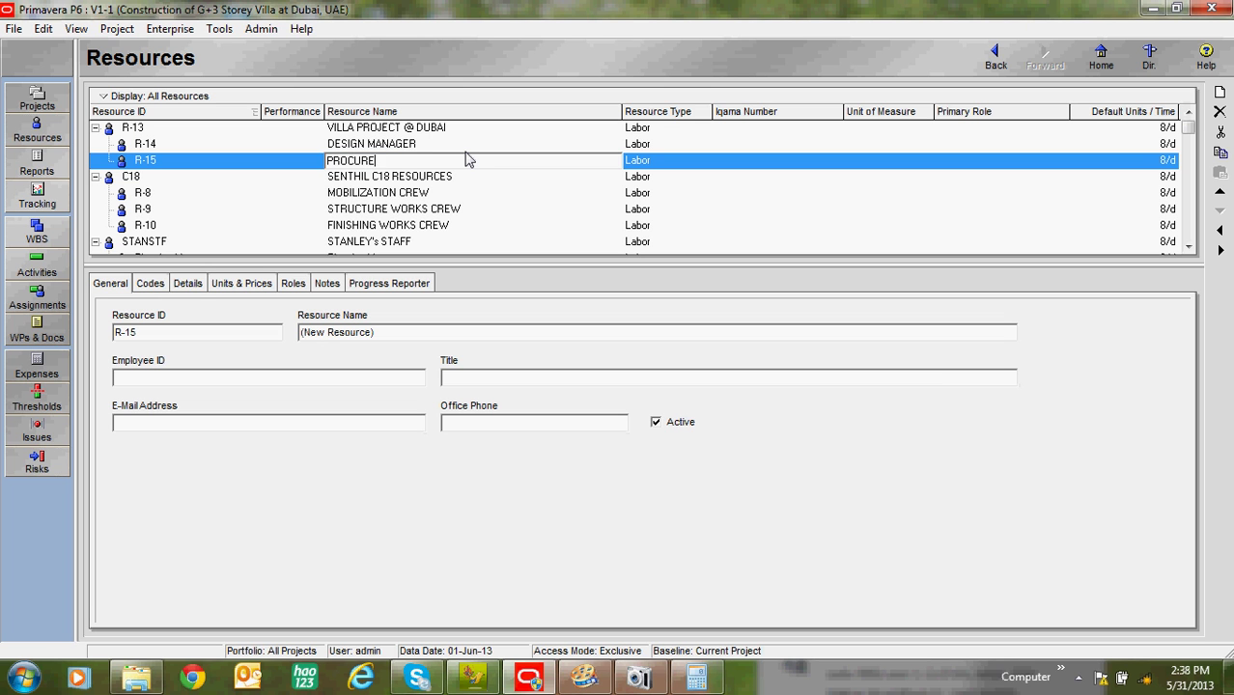
text(MEE)
text(MANAGER)
click(1220, 93)
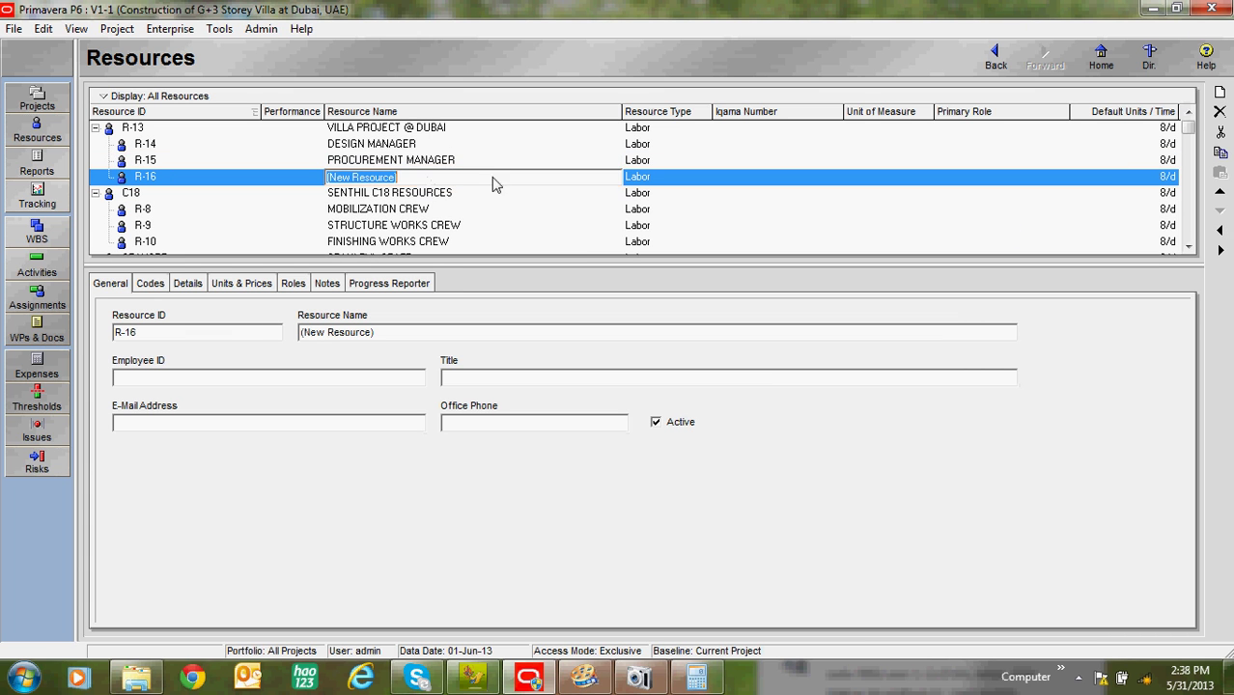
click(420, 181)
text(PROJECT )
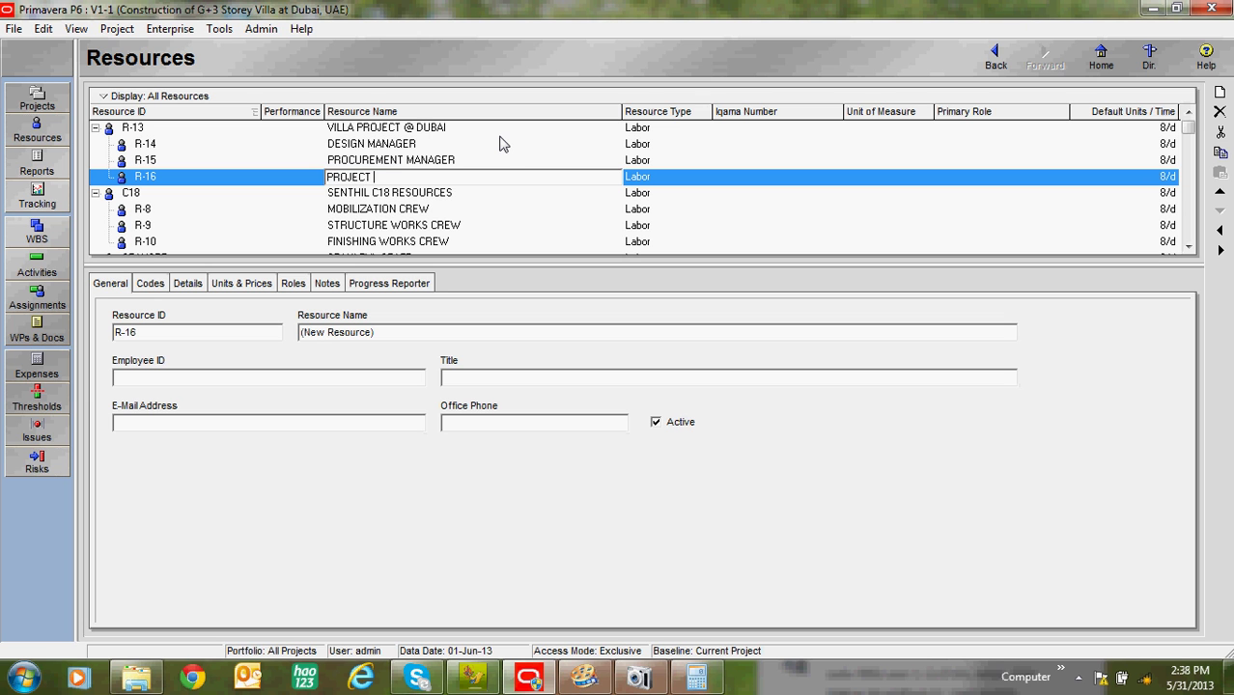
text(MANAGER)
- Add R-17 PROJECT ENGINEER, R-18 SITE ENGINEER and R-19 SITE FOREMEN as nested resources
click(1220, 93)
click(518, 198)
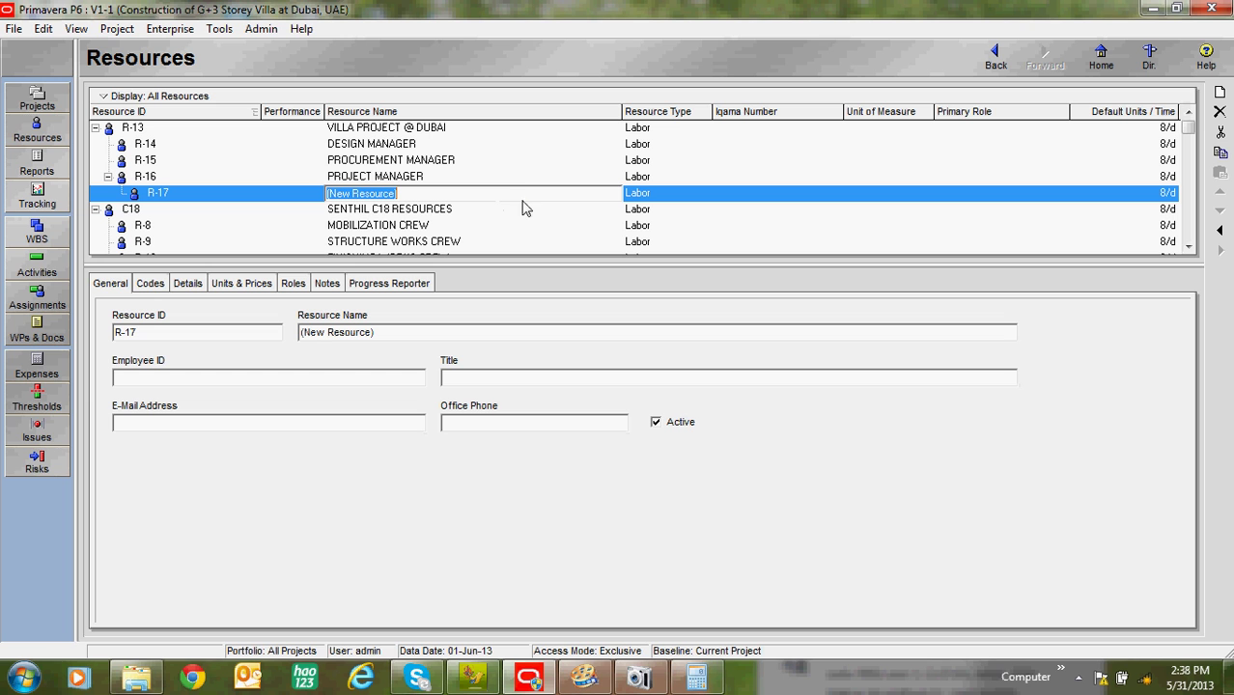
text(PROJECT)
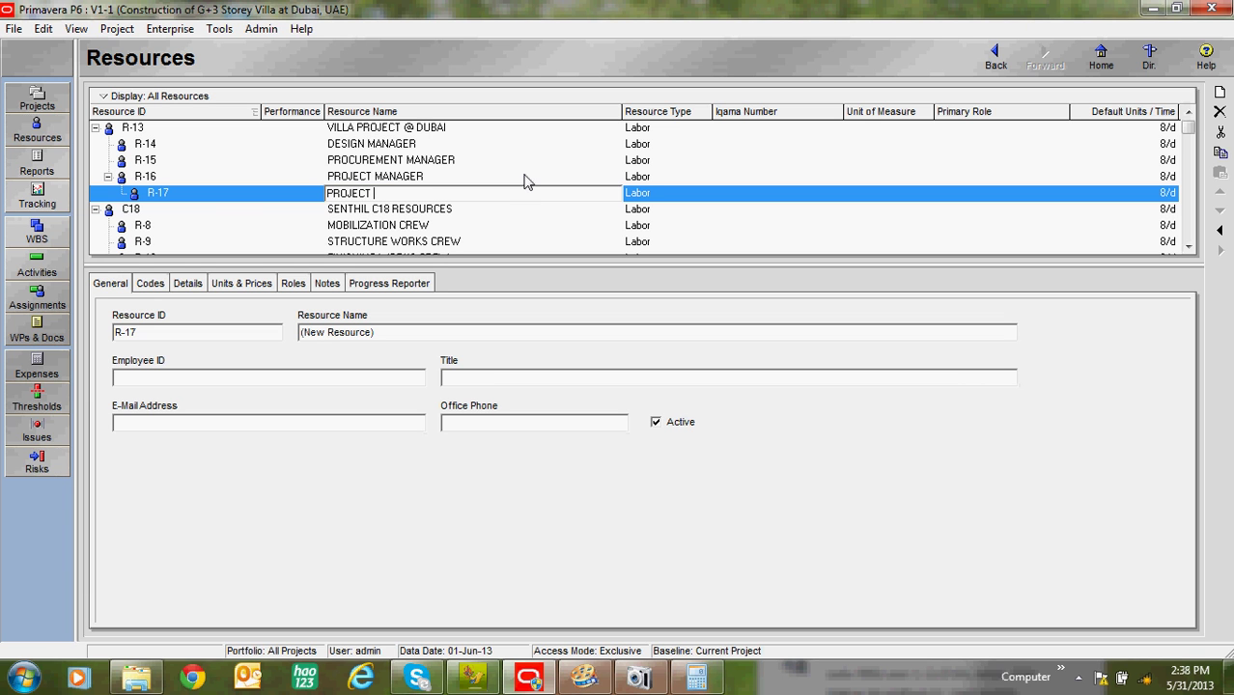
text( ENGINEER)
click(1219, 93)
click(542, 212)
text(SITE ENGINEER)
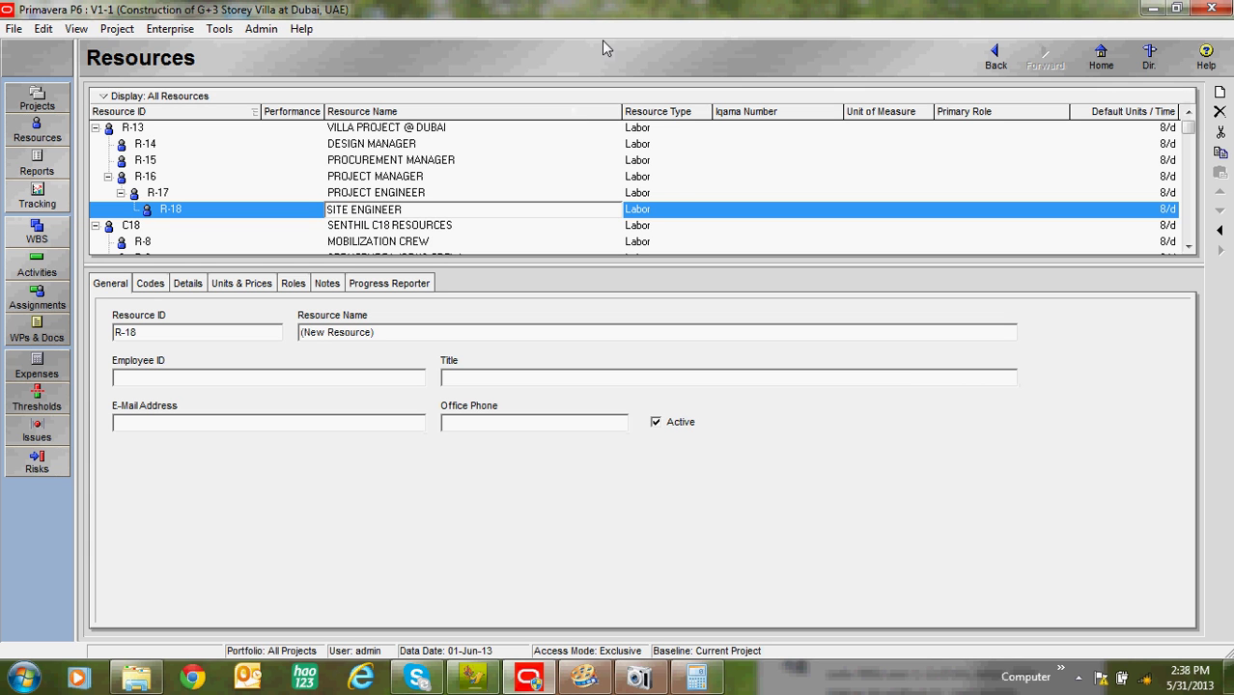
click(1220, 93)
click(474, 232)
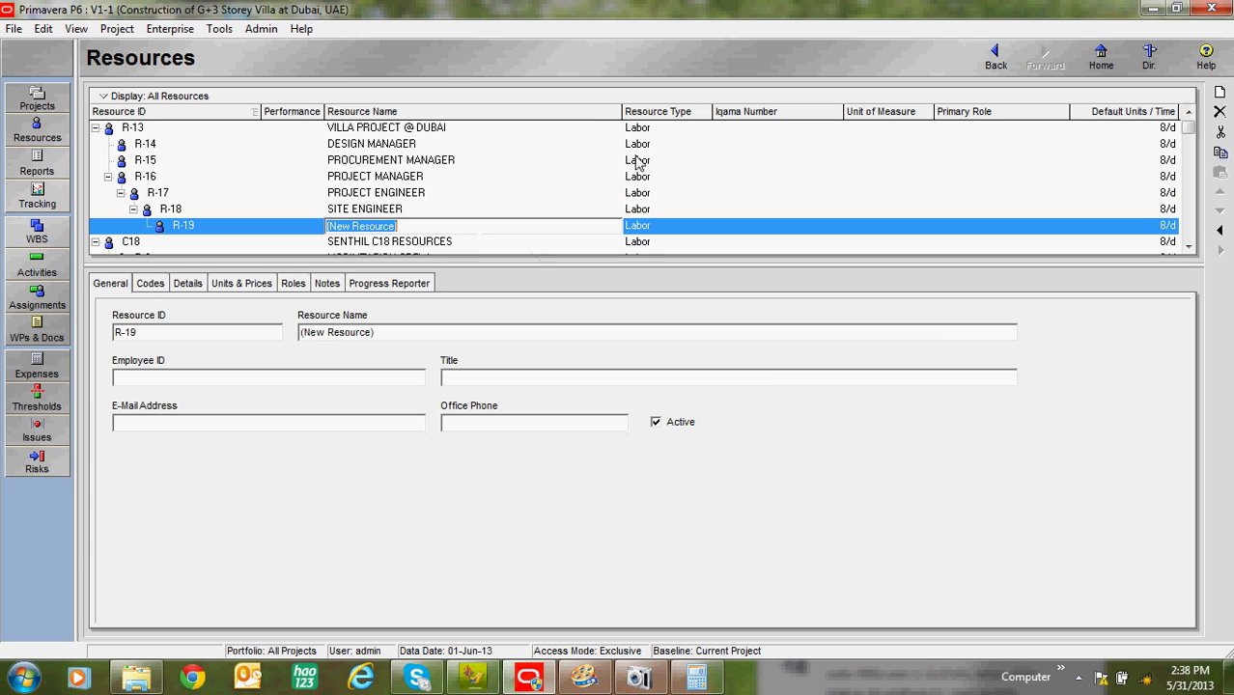
text(SITE FOREMEN)
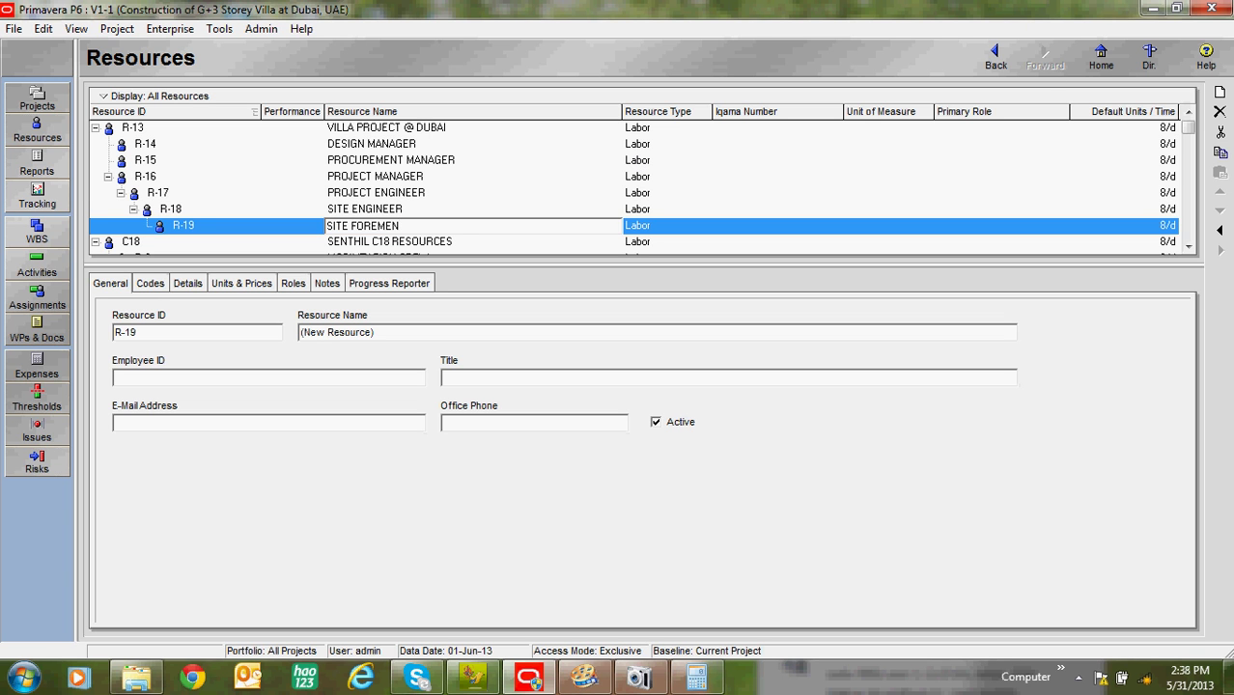
- Confirm SITE FOREMEN, then add trades R-20 CARPENTER, R-21 MASON and R-22 STEEL FIXERS
key(Return)
key(Insert)
click(428, 243)
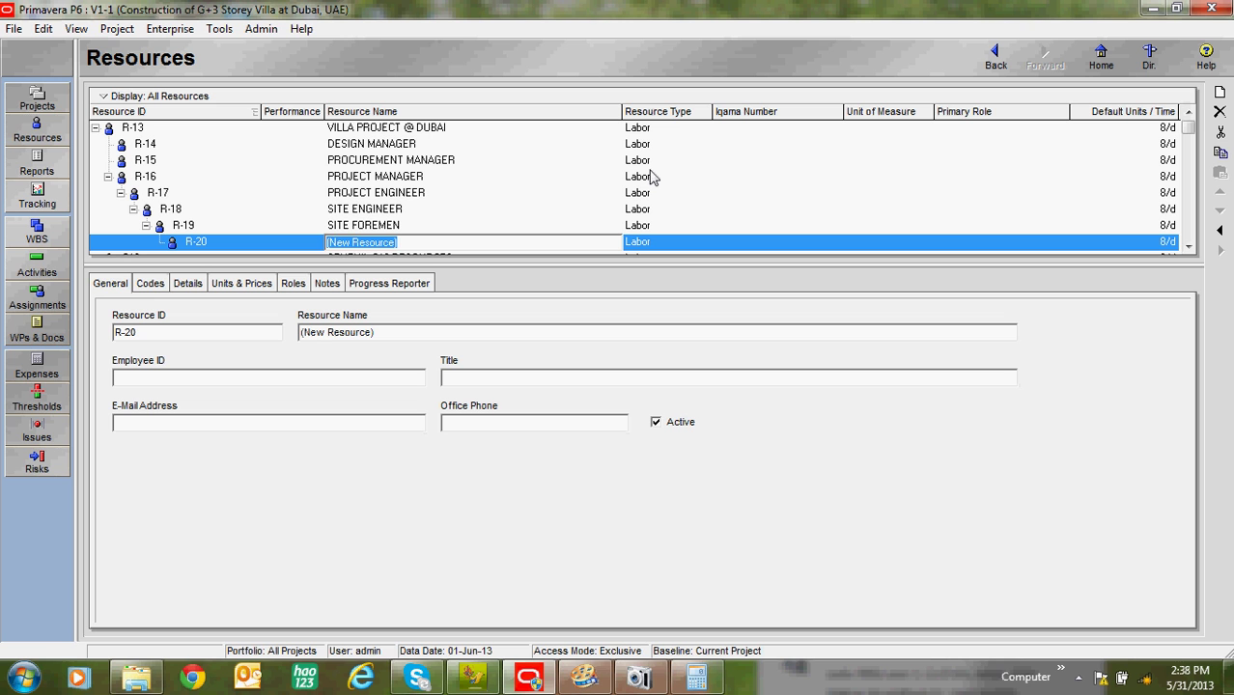
text(CARPENTER)
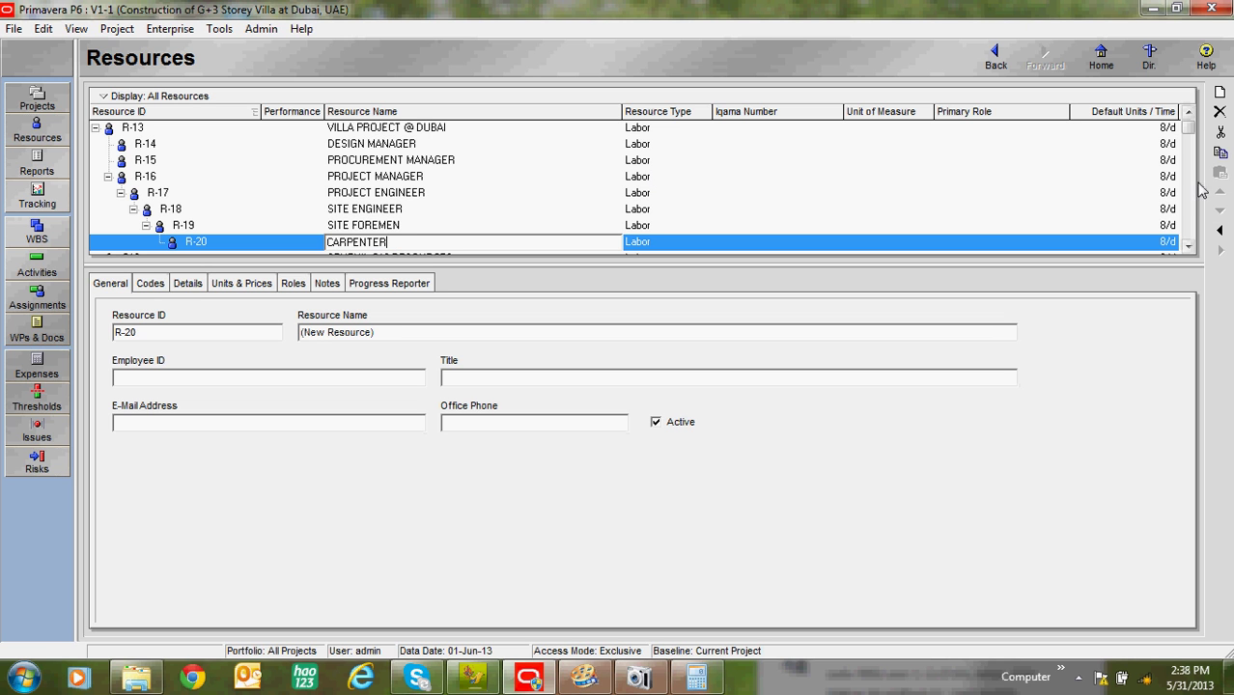
click(1220, 92)
click(1220, 230)
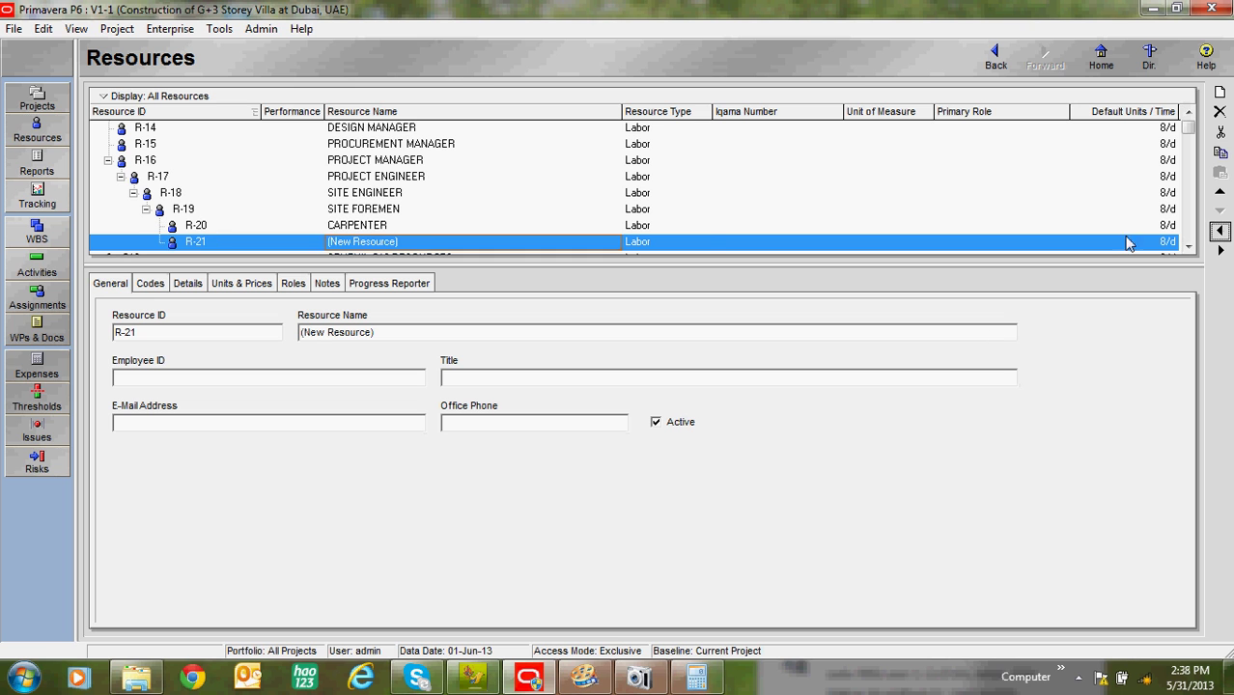
click(435, 245)
text(MASON)
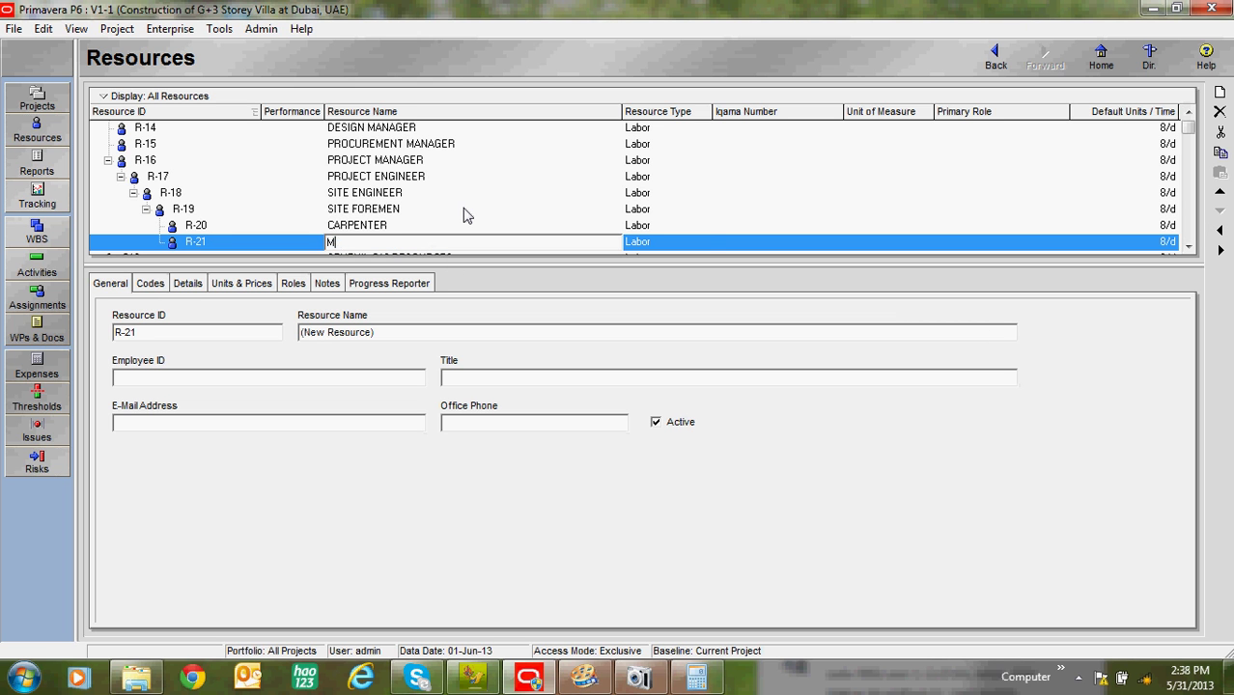
click(1220, 92)
click(1220, 230)
click(400, 243)
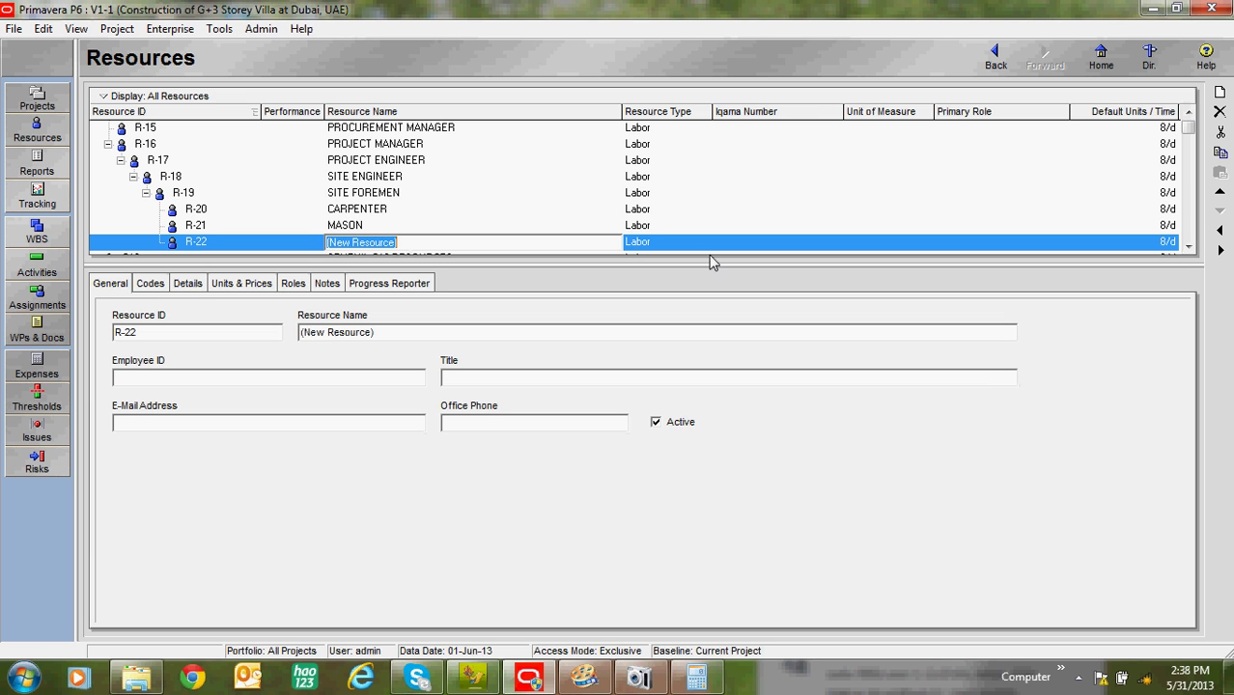
text(STEEL FIXERS)
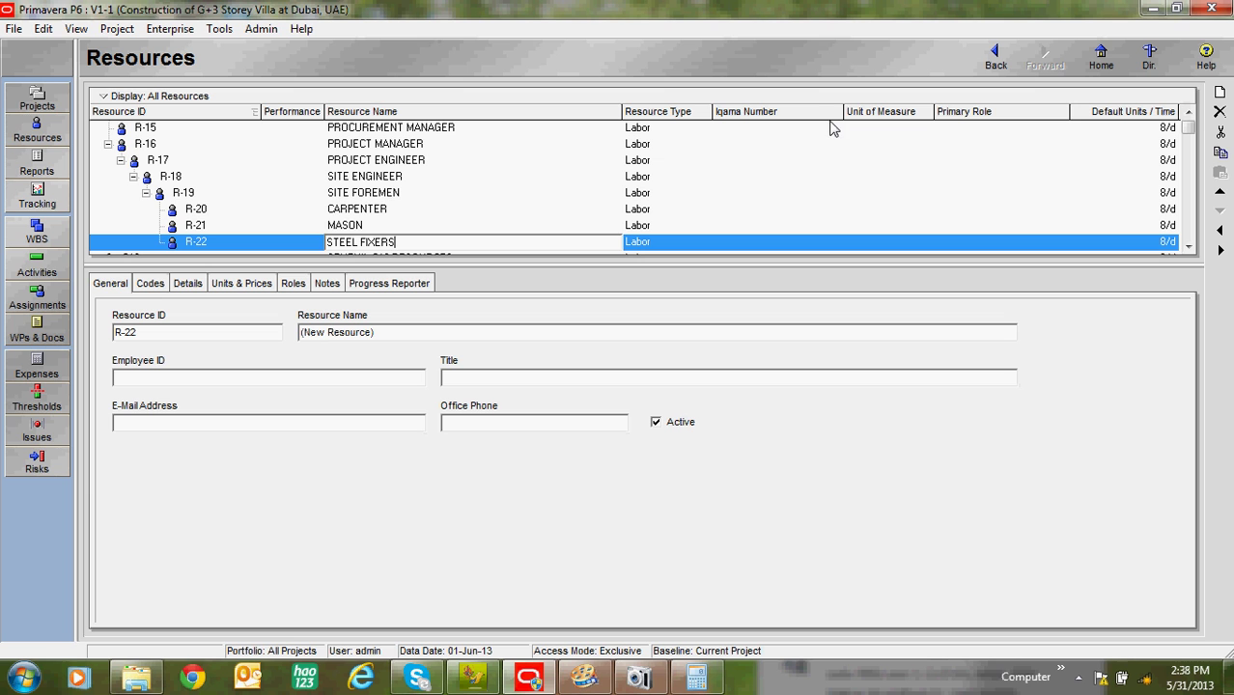
- Add R-23 PAINTER and R-24 TILE FIXERS at the same trades' level
click(1220, 92)
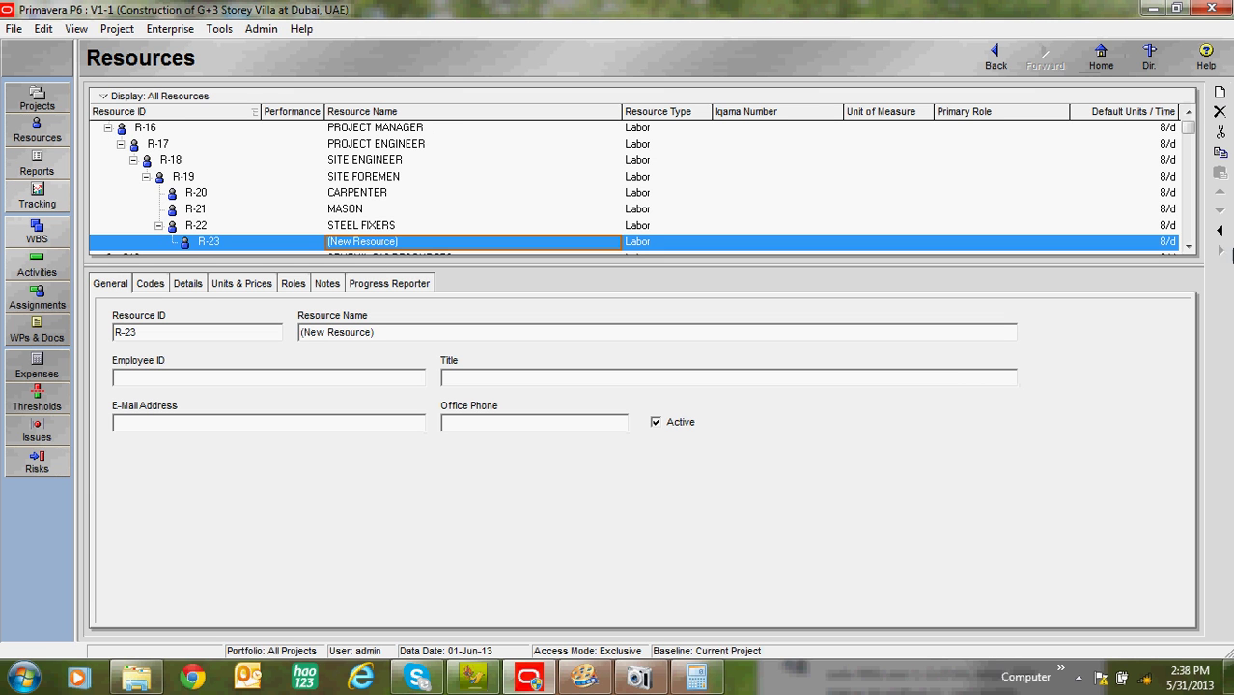
click(1220, 230)
click(469, 242)
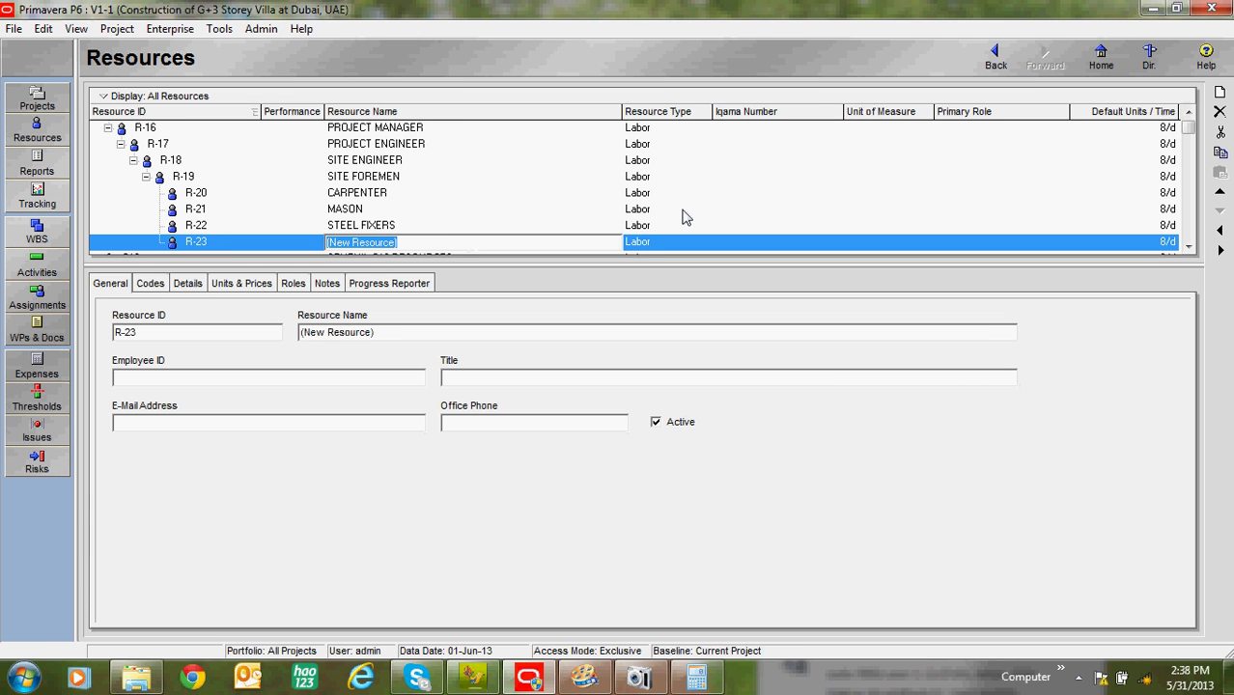
text(PAINTER)
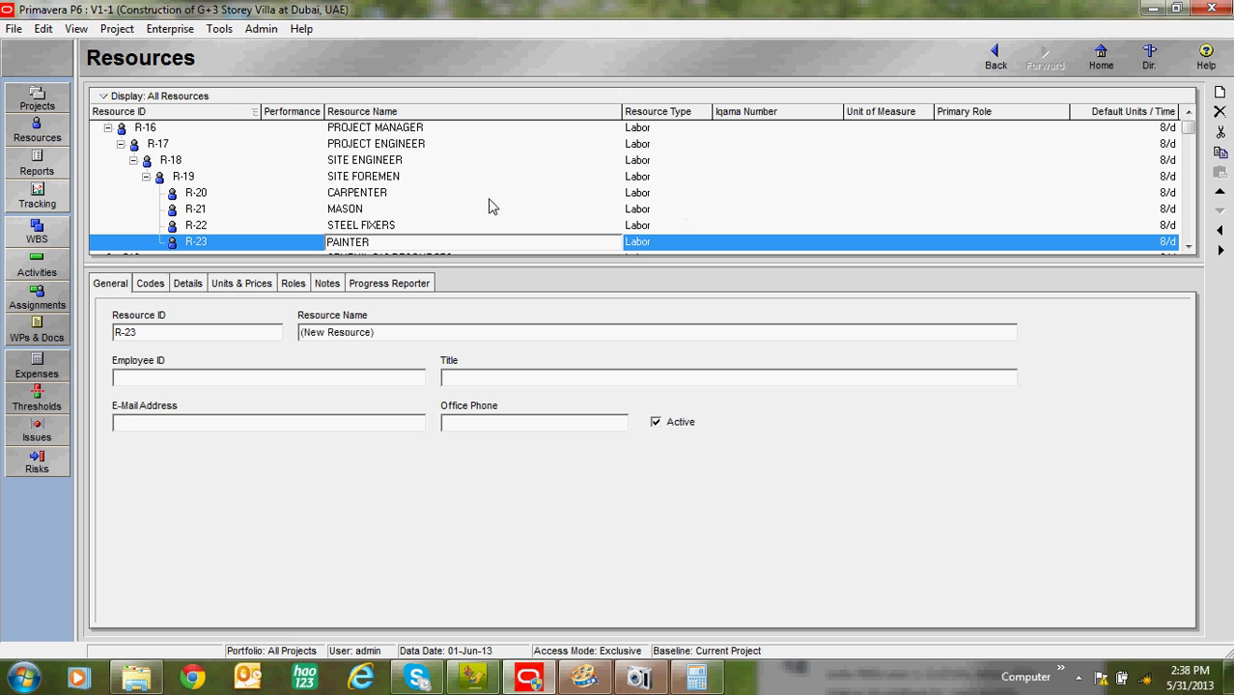
click(1220, 92)
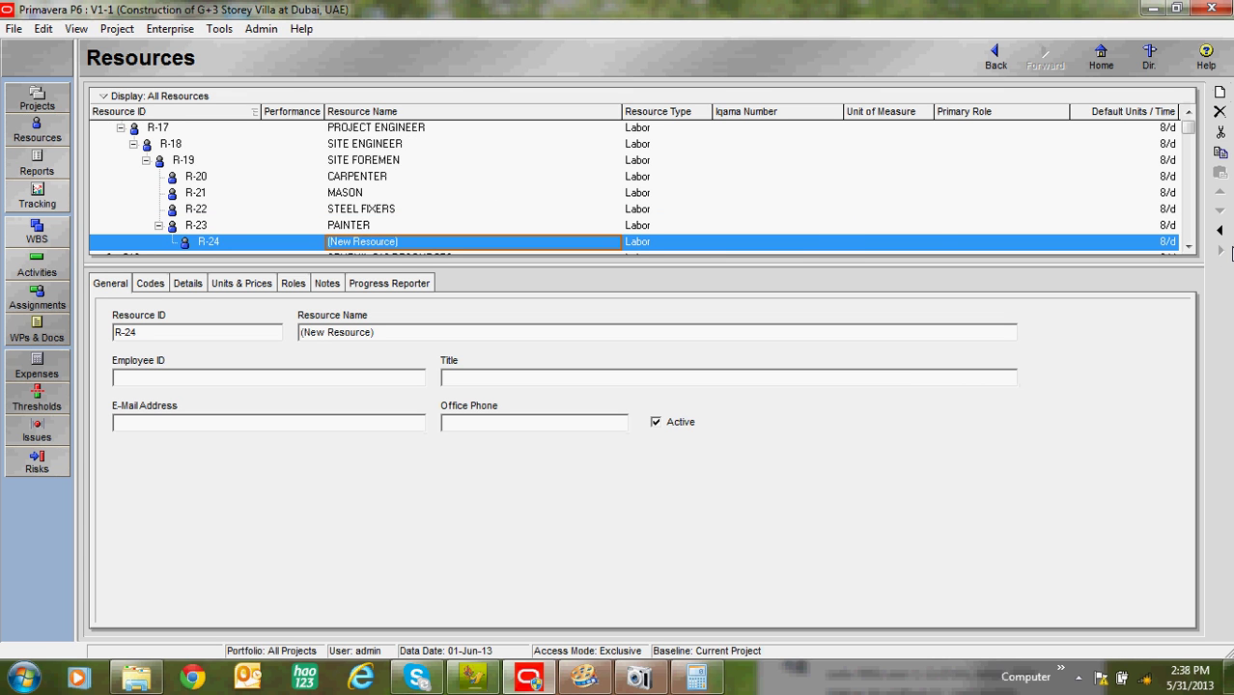
click(1220, 230)
click(489, 241)
text(TILE FIXERS)
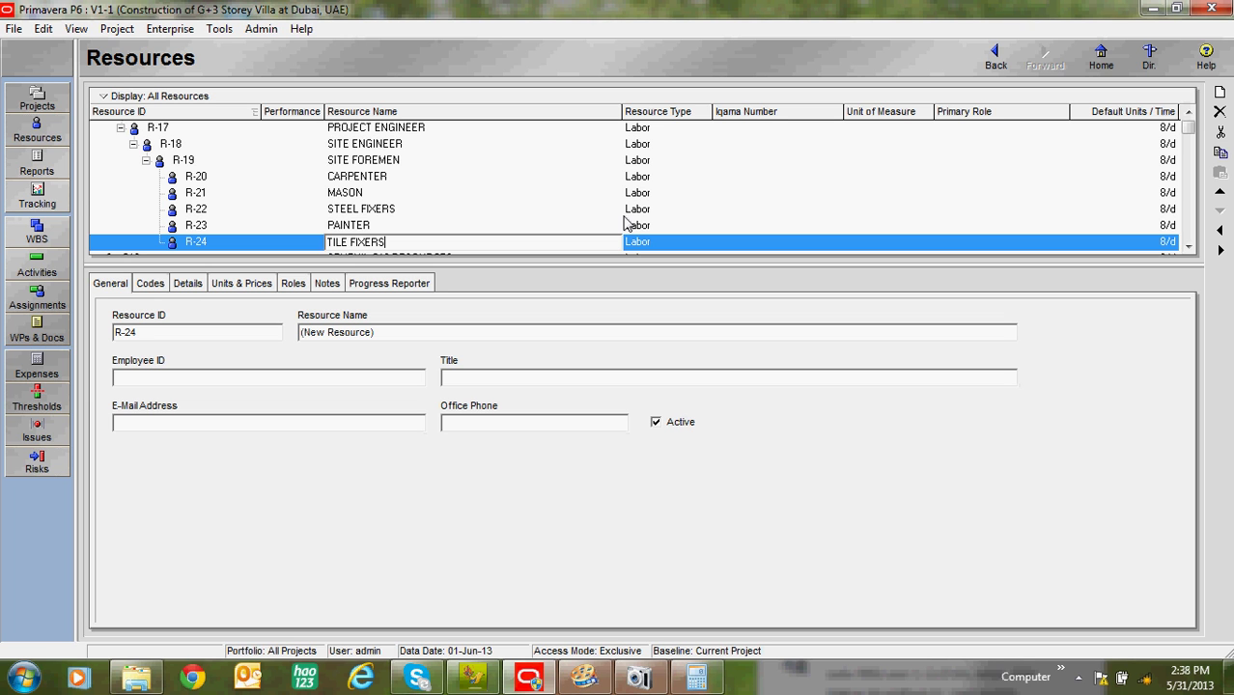
- Commit the TILE FIXERS name and show the resource Details tab
click(377, 225)
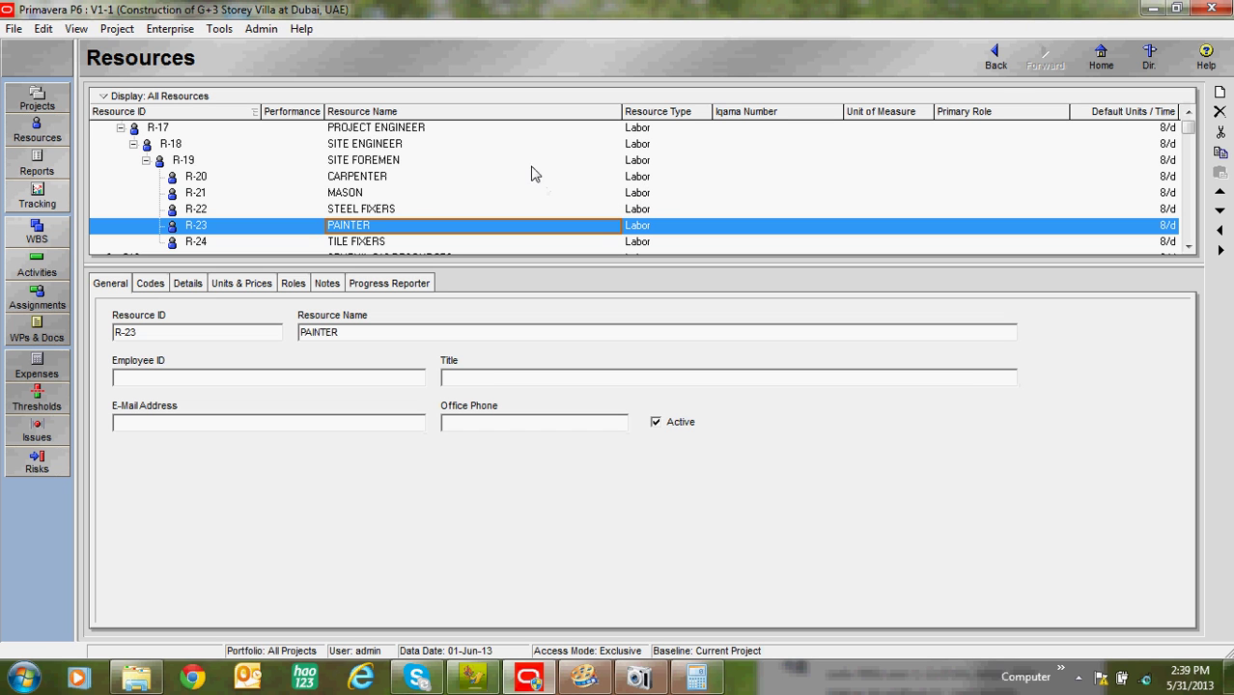
click(645, 133)
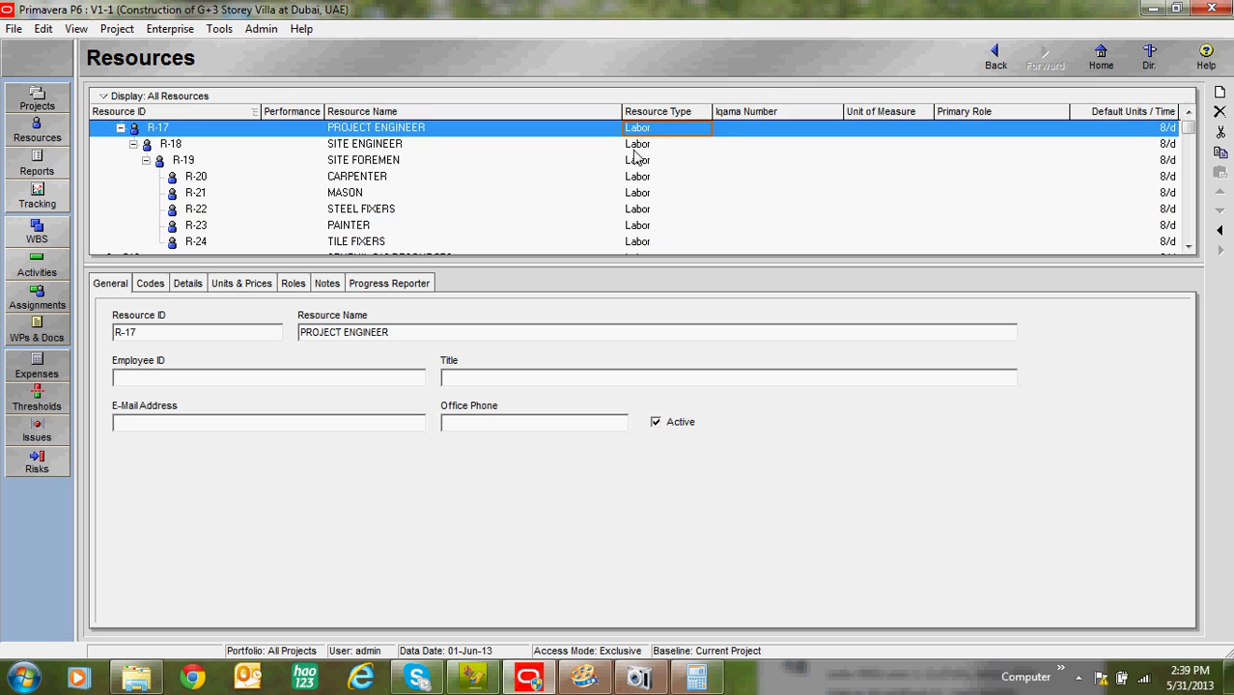
click(637, 177)
click(634, 212)
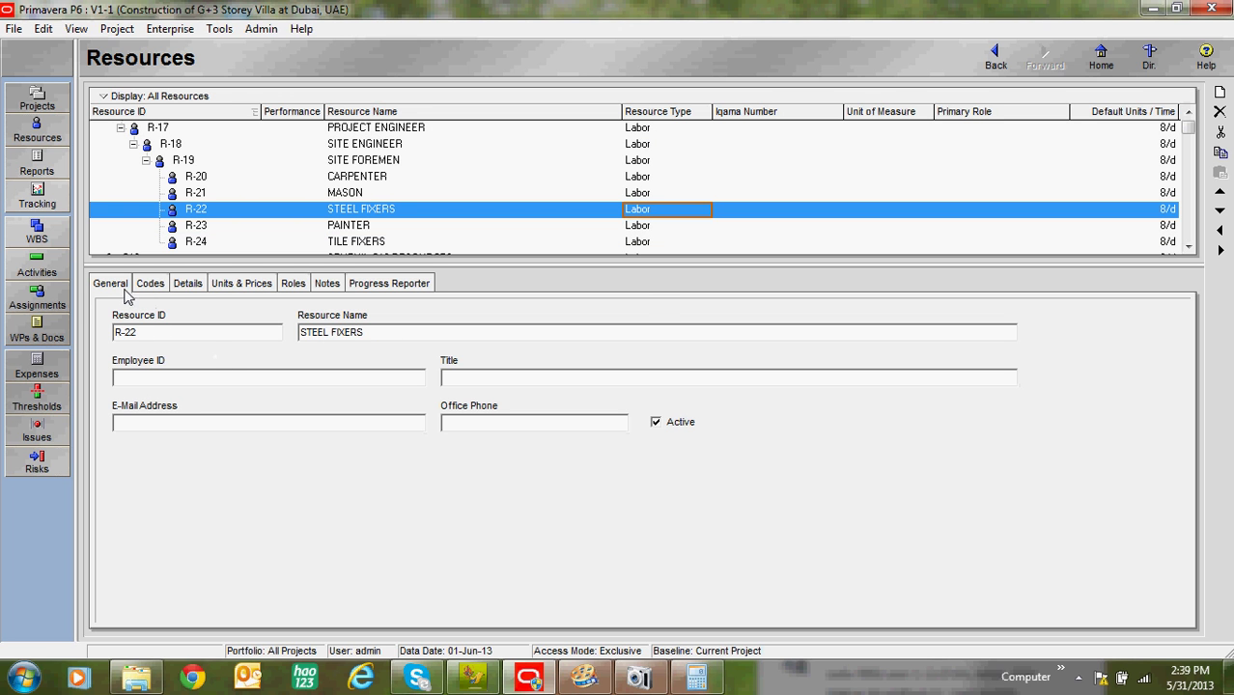
click(189, 284)
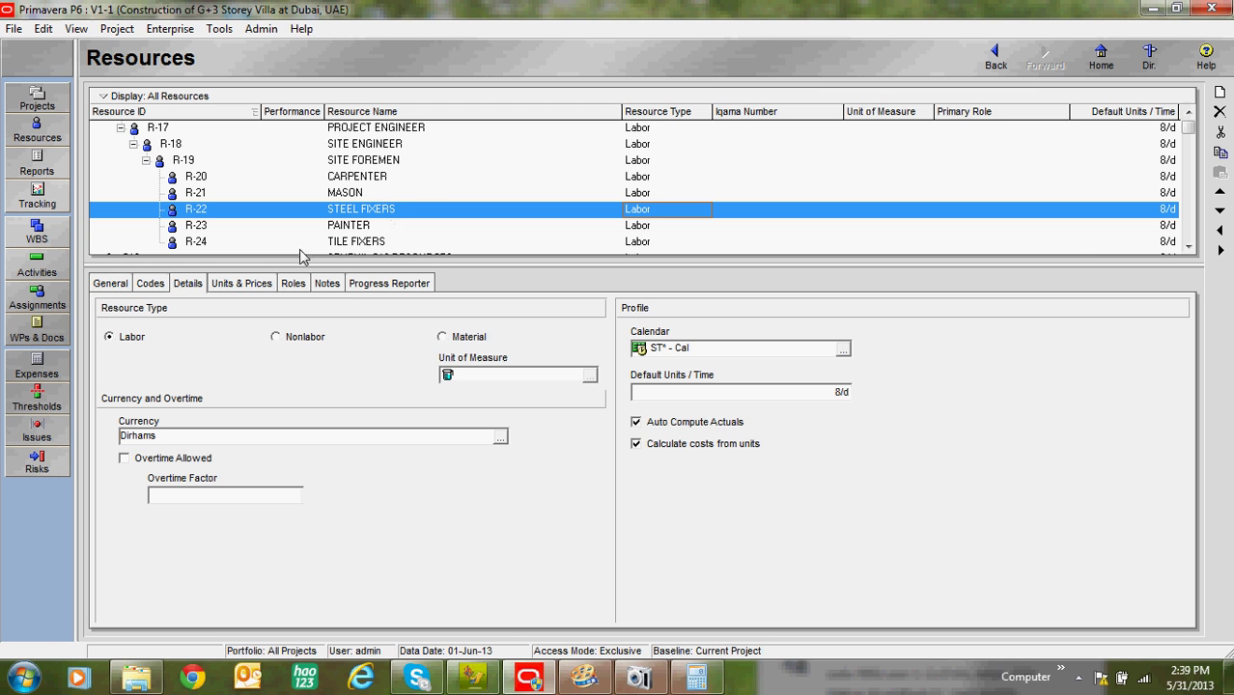
- Switch TILE FIXERS' Resource Type to Nonlabor and back to Labor
click(1189, 246)
scroll(1189, 247, down, 2)
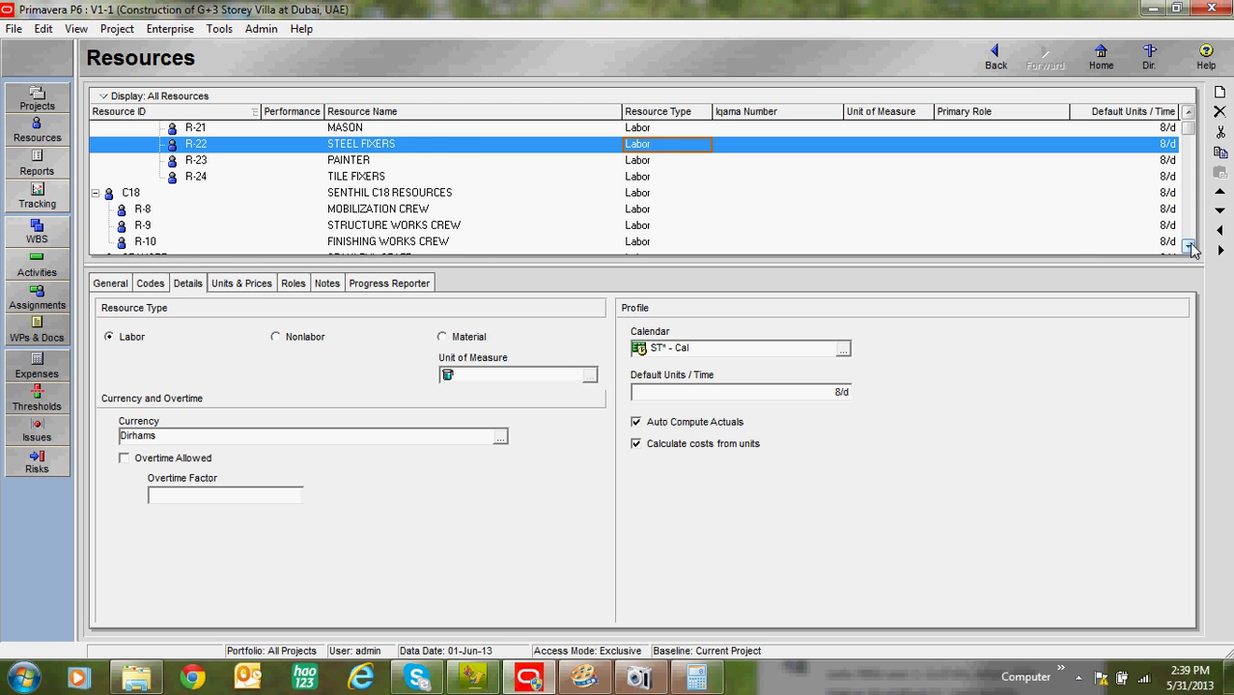
click(377, 162)
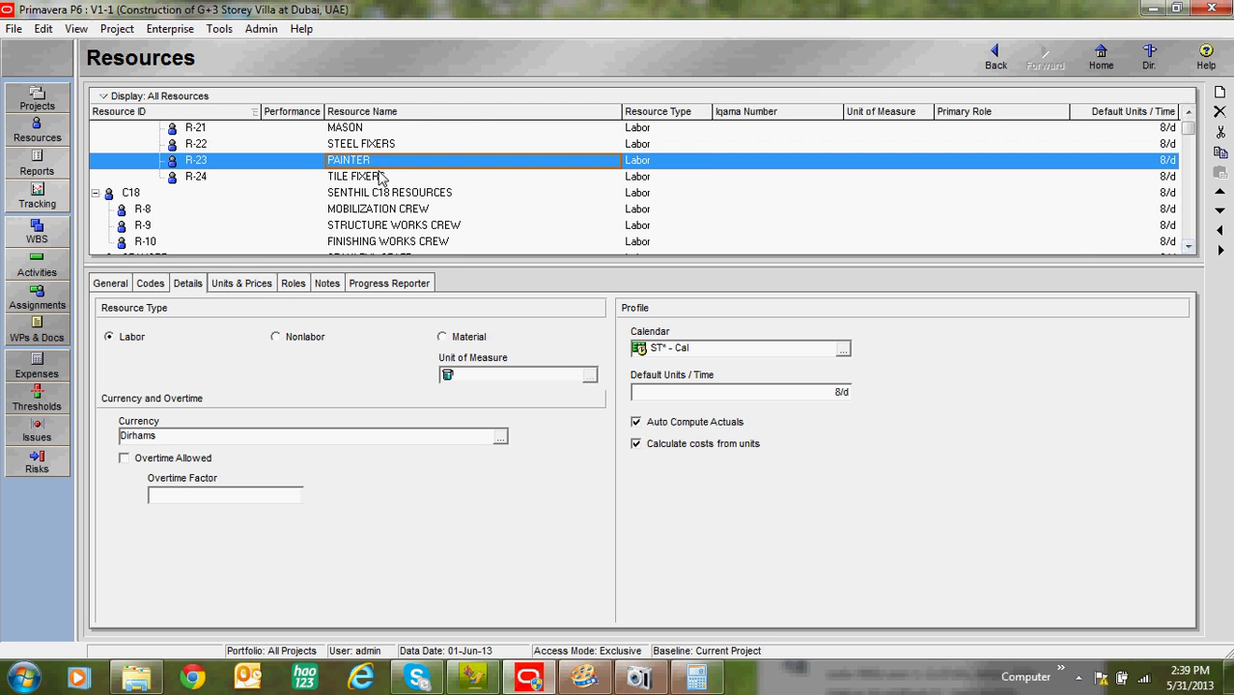
click(303, 337)
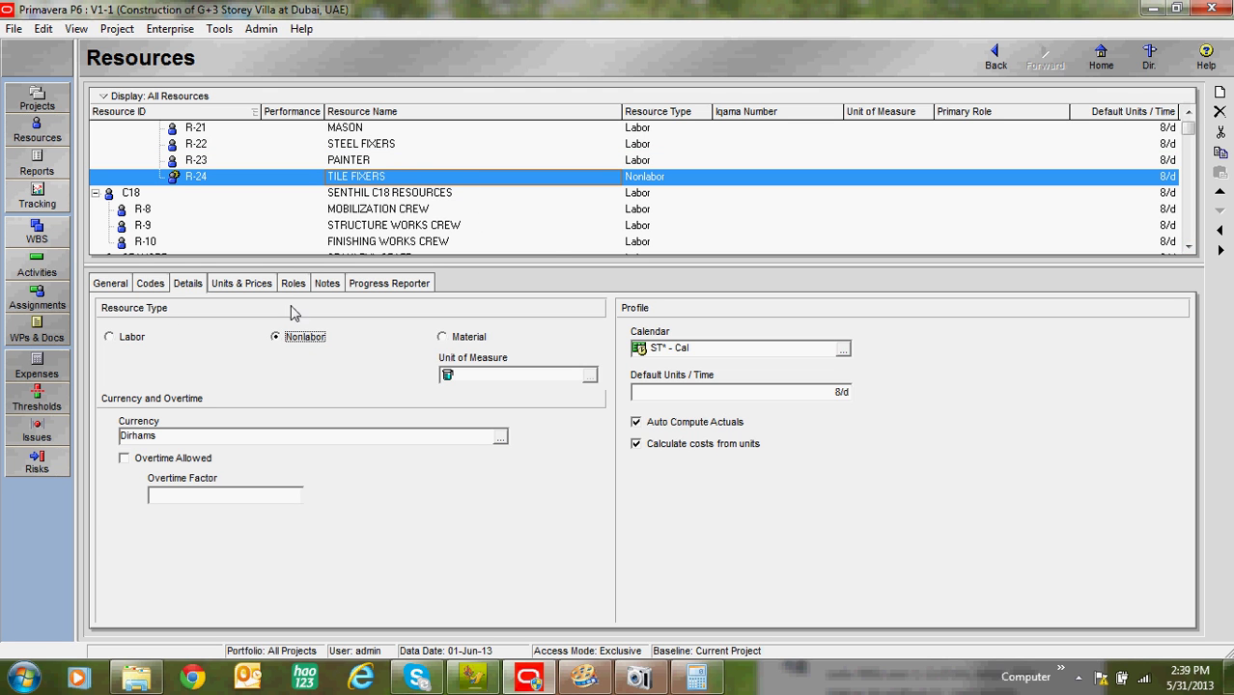
click(147, 336)
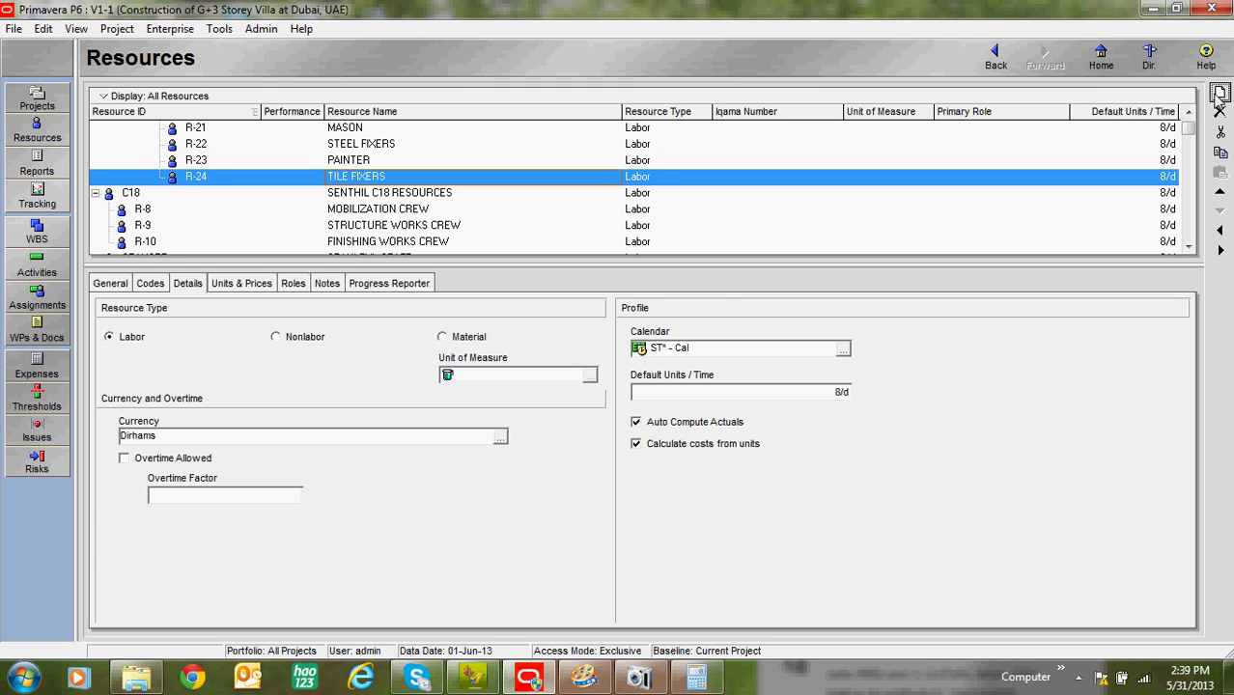
- Add R-25 EXCAVATOR as a nonlabor resource, raised two levels above TILE FIXERS
click(1219, 93)
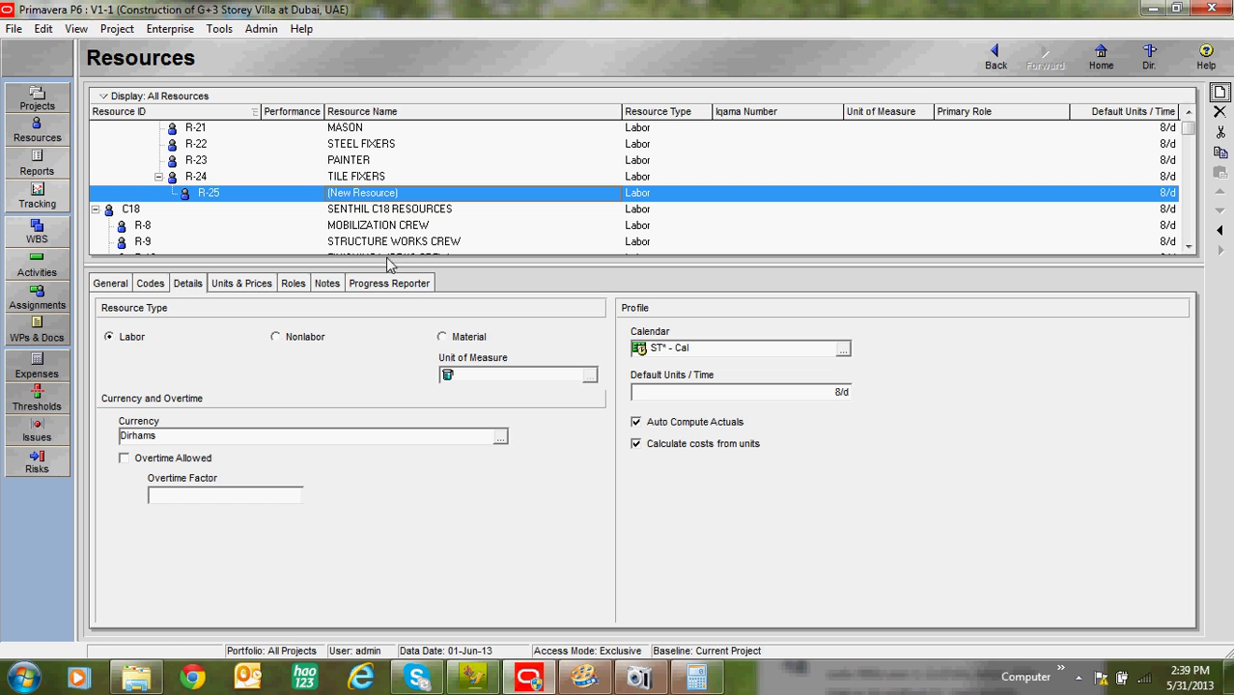
click(1220, 230)
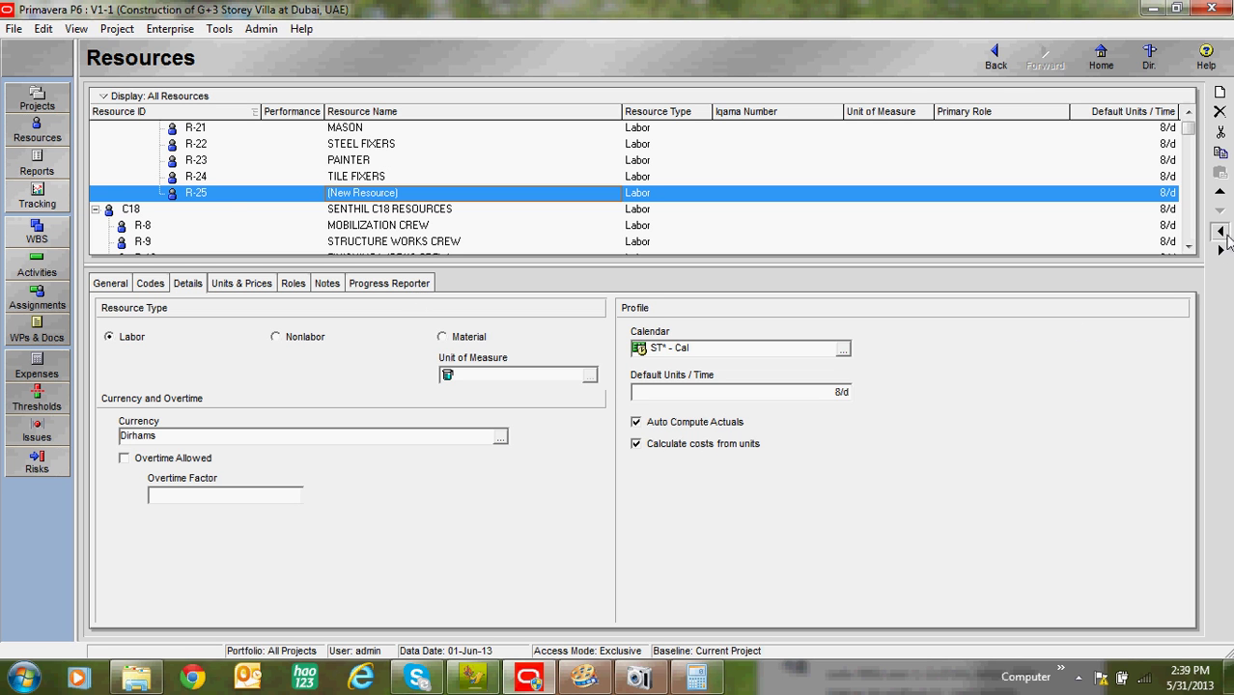
click(1220, 230)
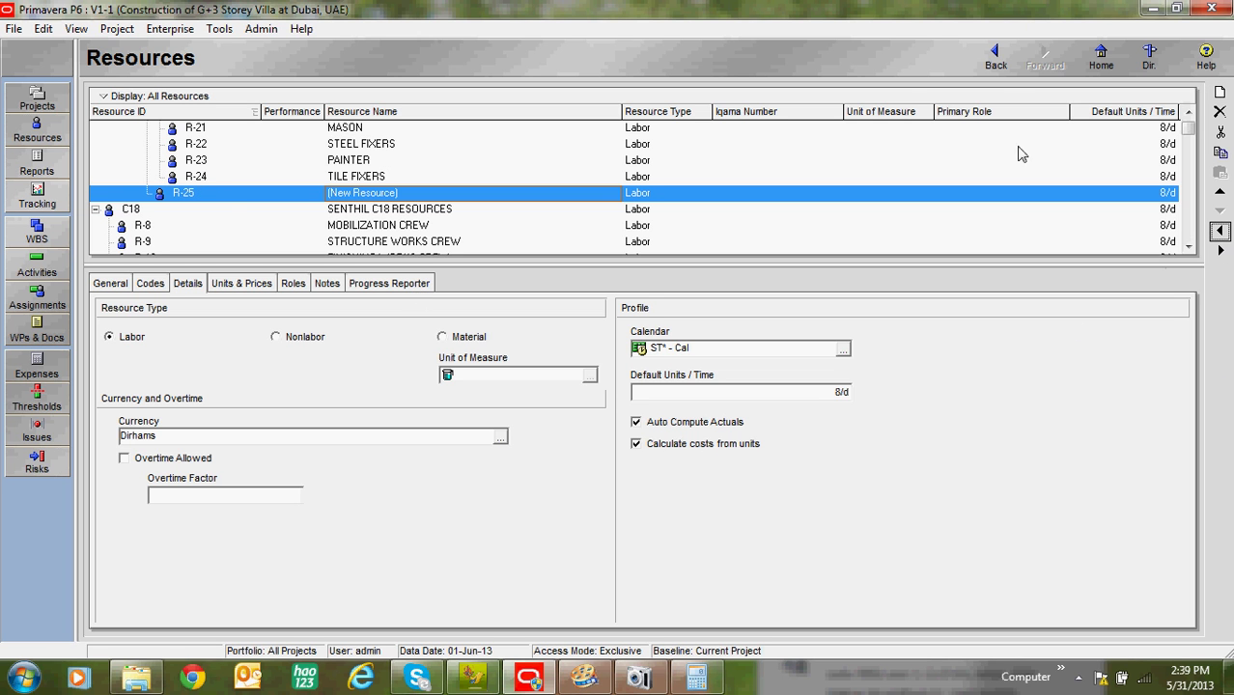
click(311, 337)
click(403, 194)
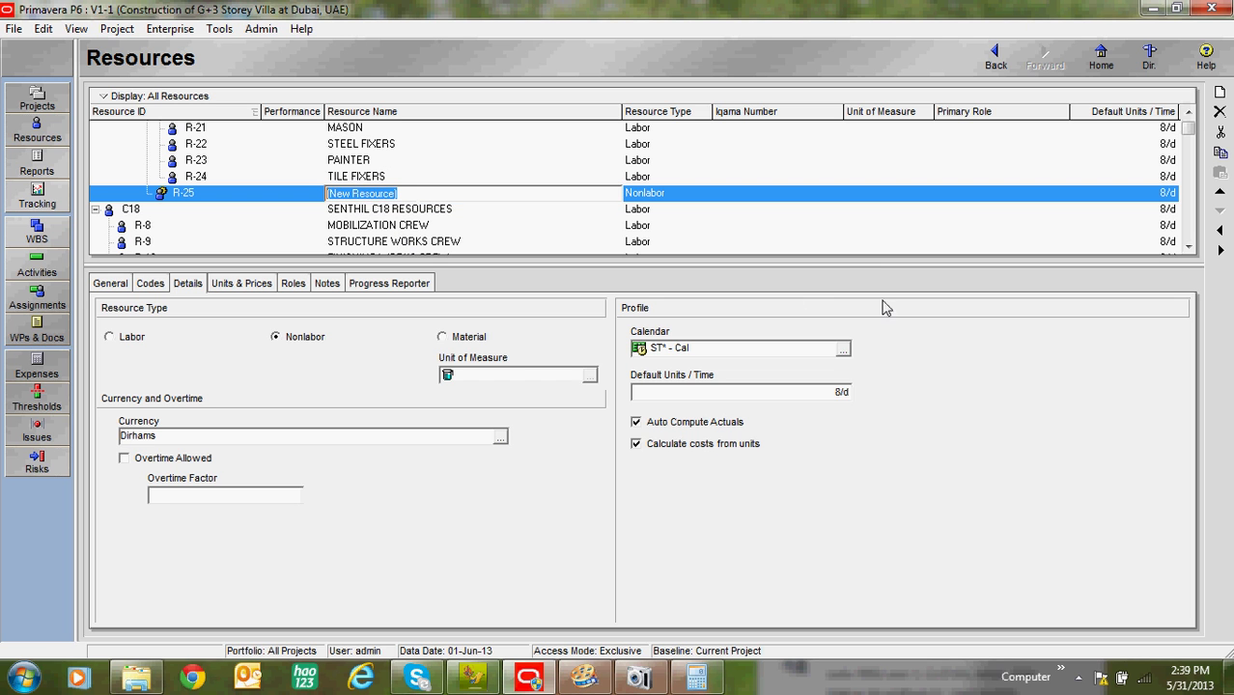
text(EXCAVATOR)
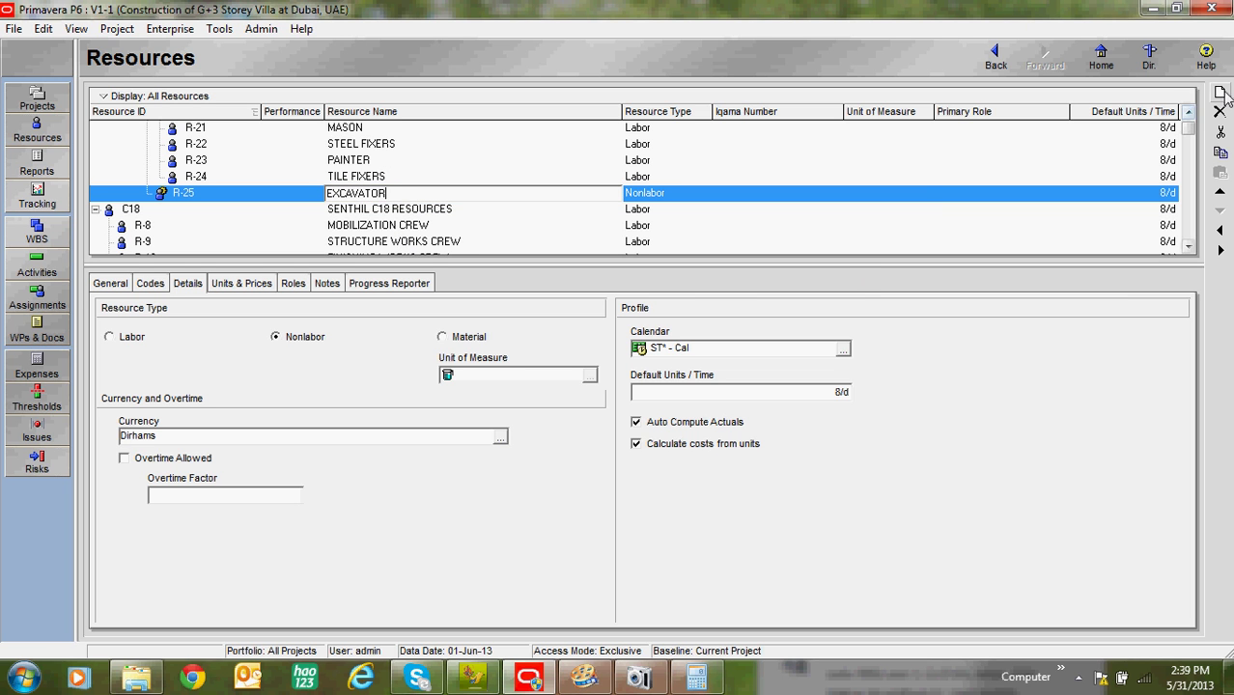
- Add R-26 CRANE and R-27 CONC.PUMP at EXCAVATOR's level
click(1220, 92)
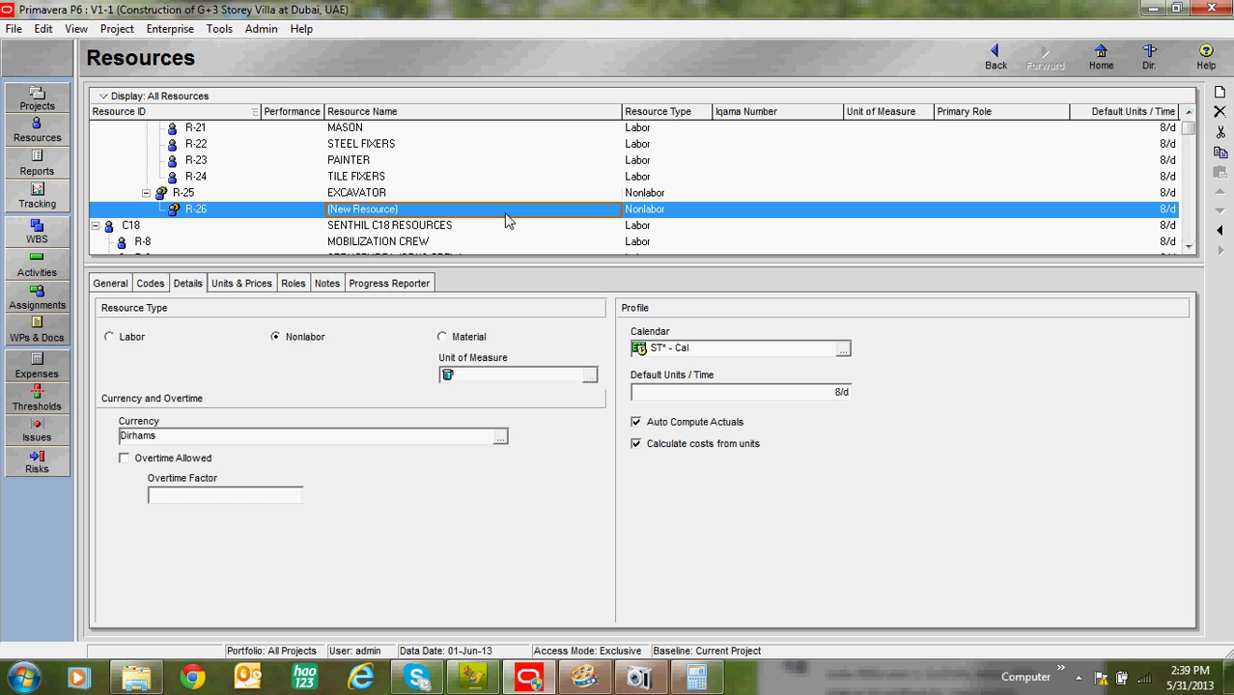
click(1220, 231)
click(424, 214)
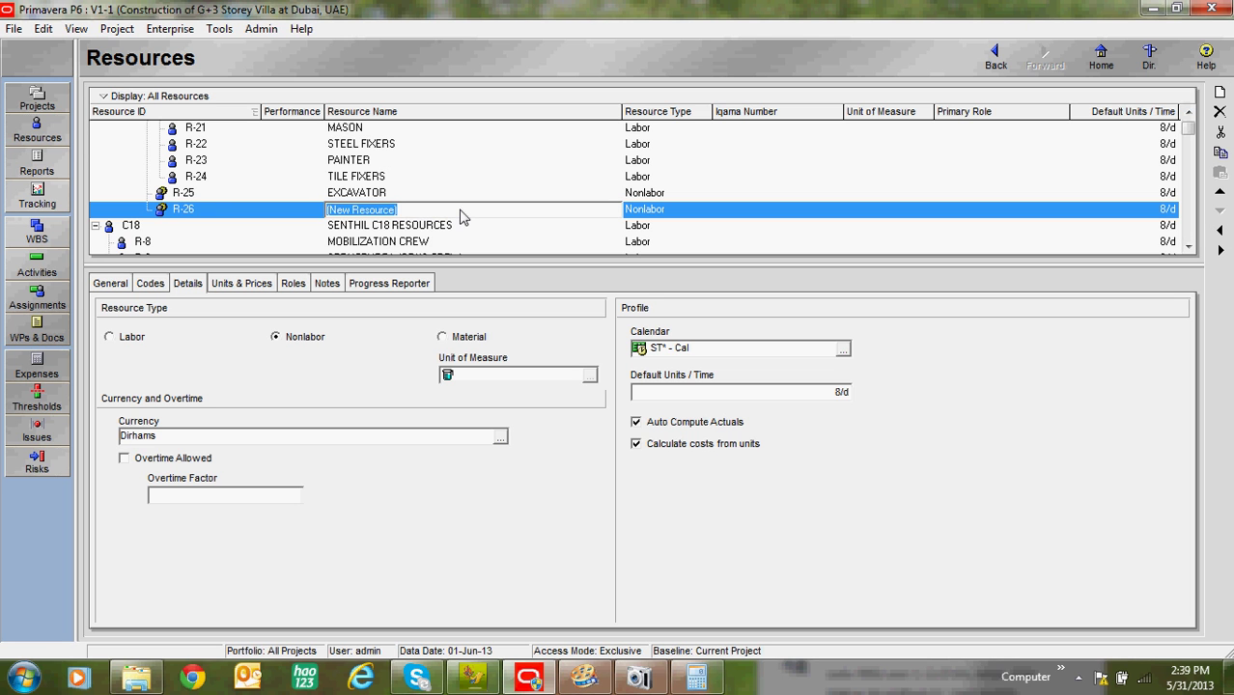
text(CRANE)
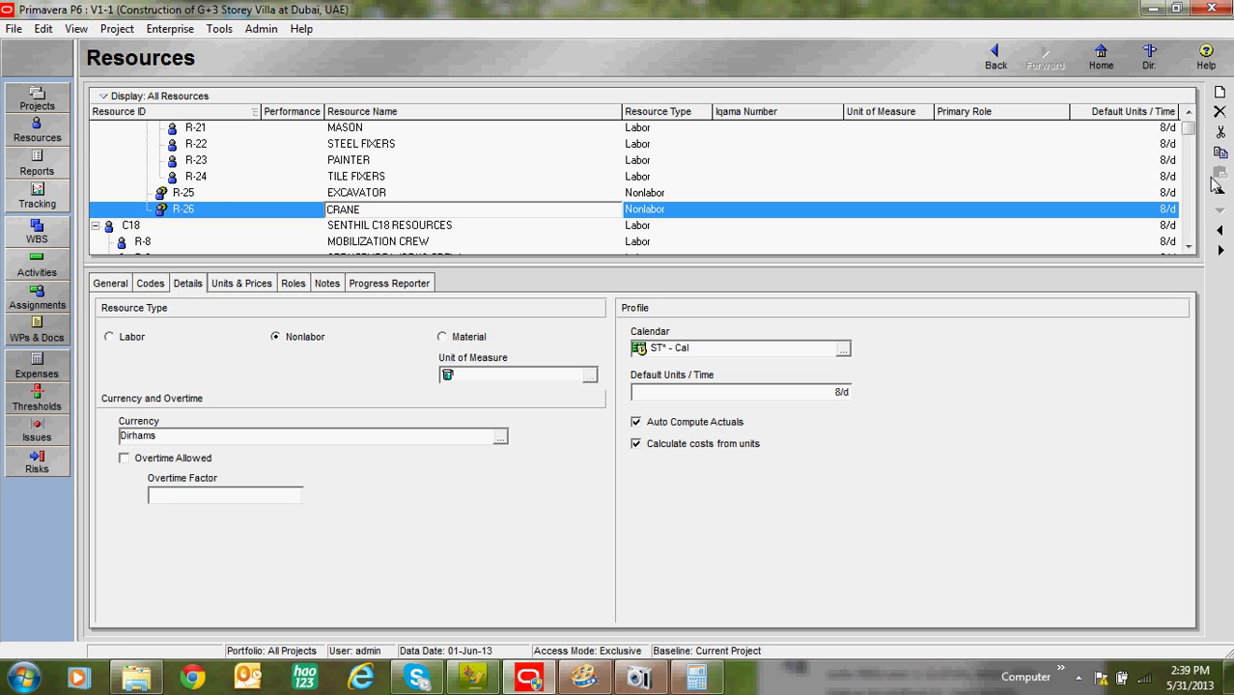
click(1220, 92)
click(1221, 232)
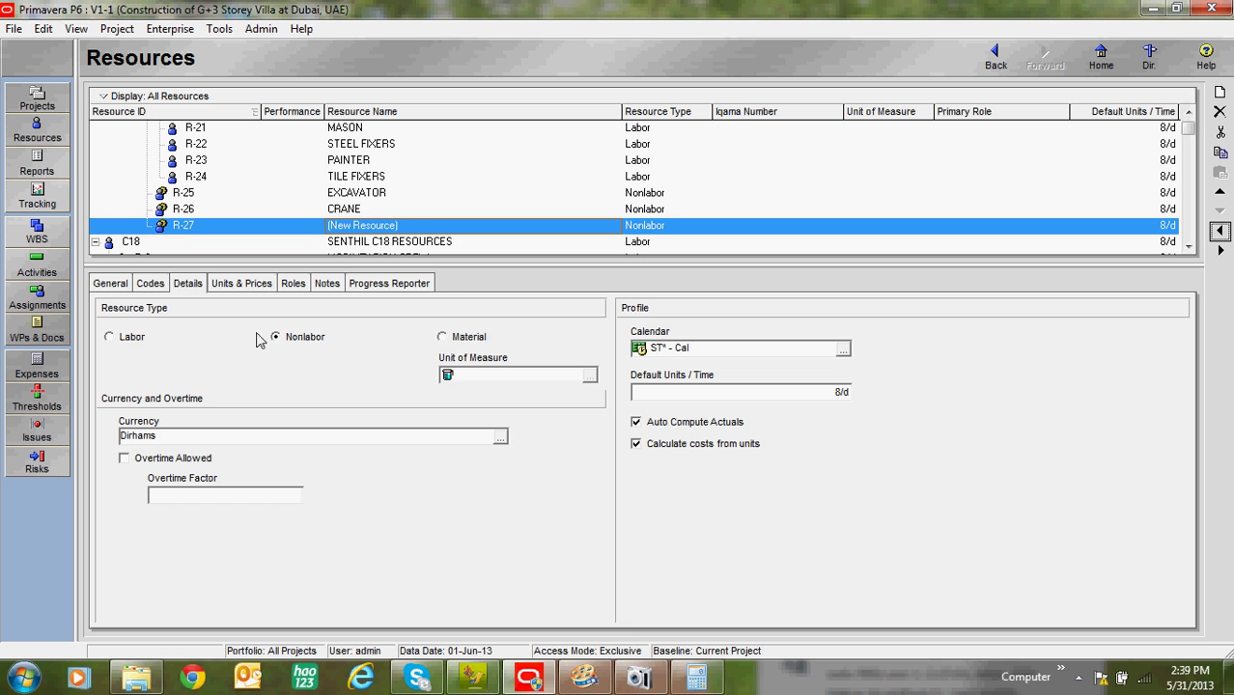
click(409, 227)
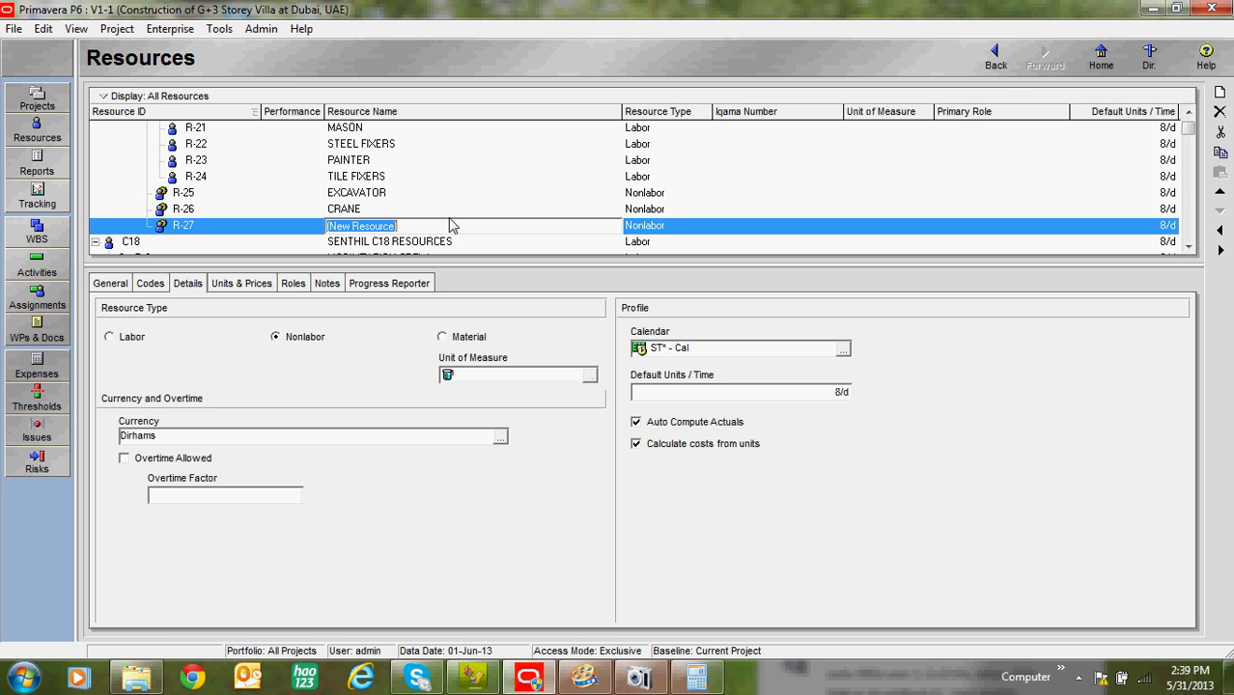
text(CONC.PUMP)
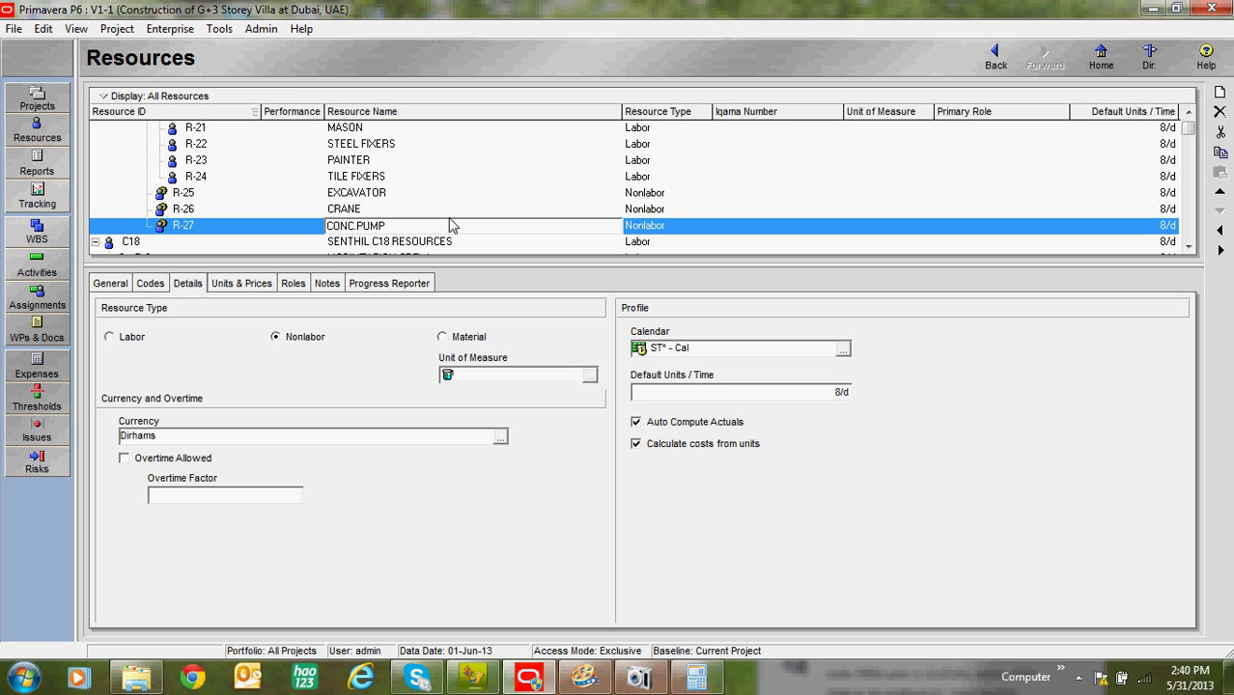
- Add R-28 TIPPER TRUCK and insert a new resource R-29 beneath it
click(1219, 91)
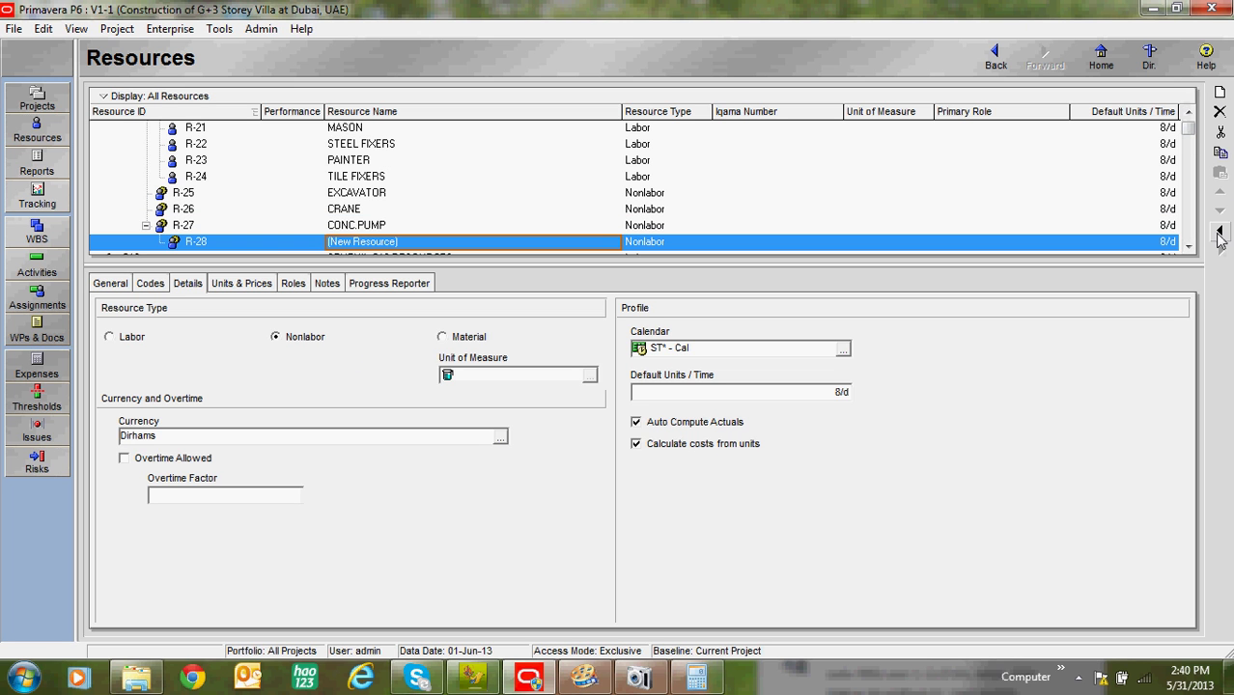
click(1220, 232)
click(362, 242)
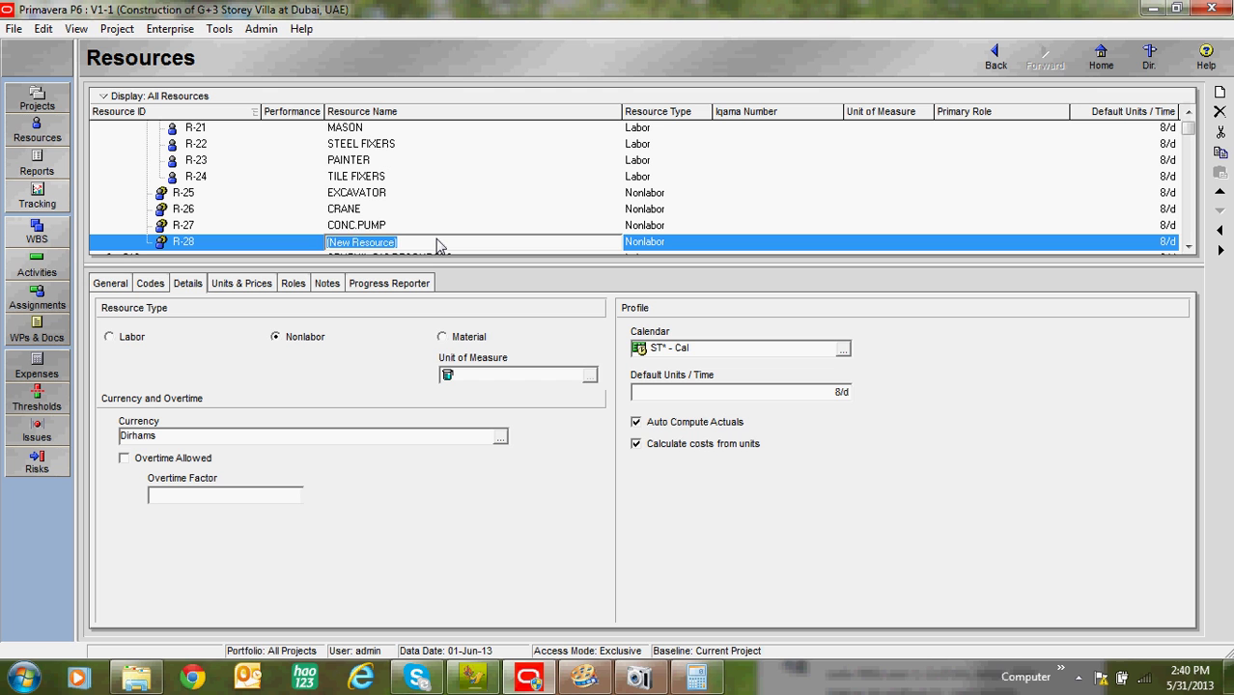
text(TIPPER TRU)
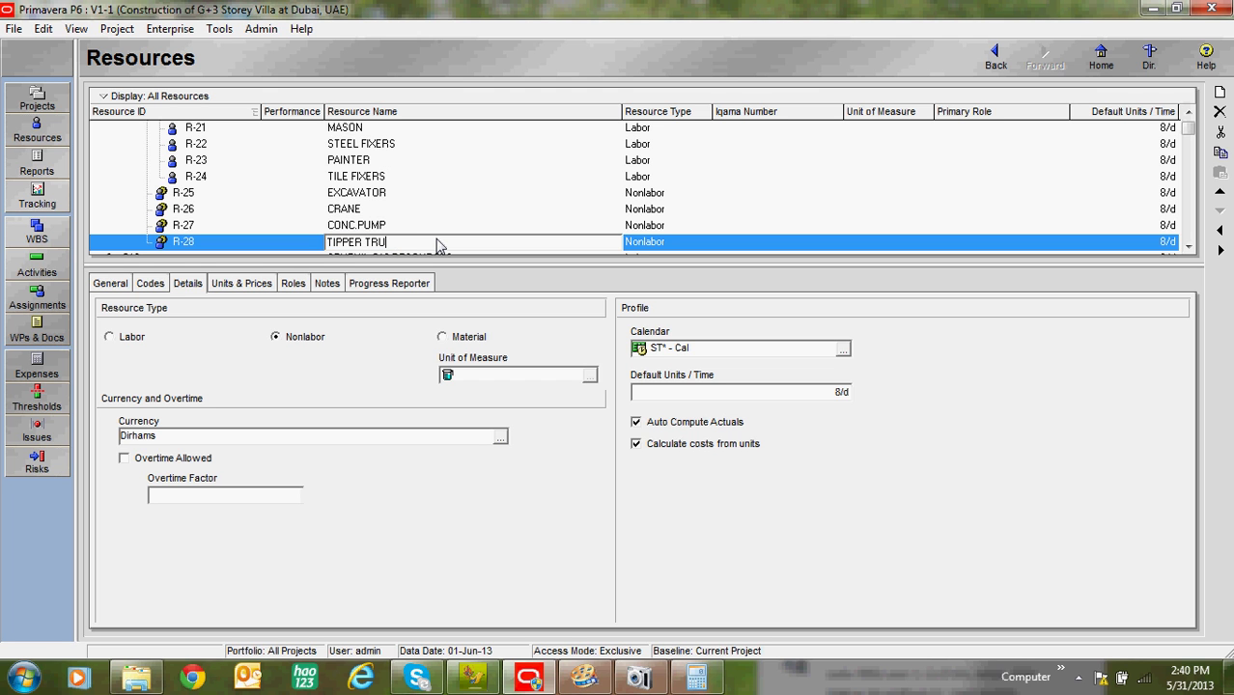
text(CK)
scroll(1188, 250, down, 1)
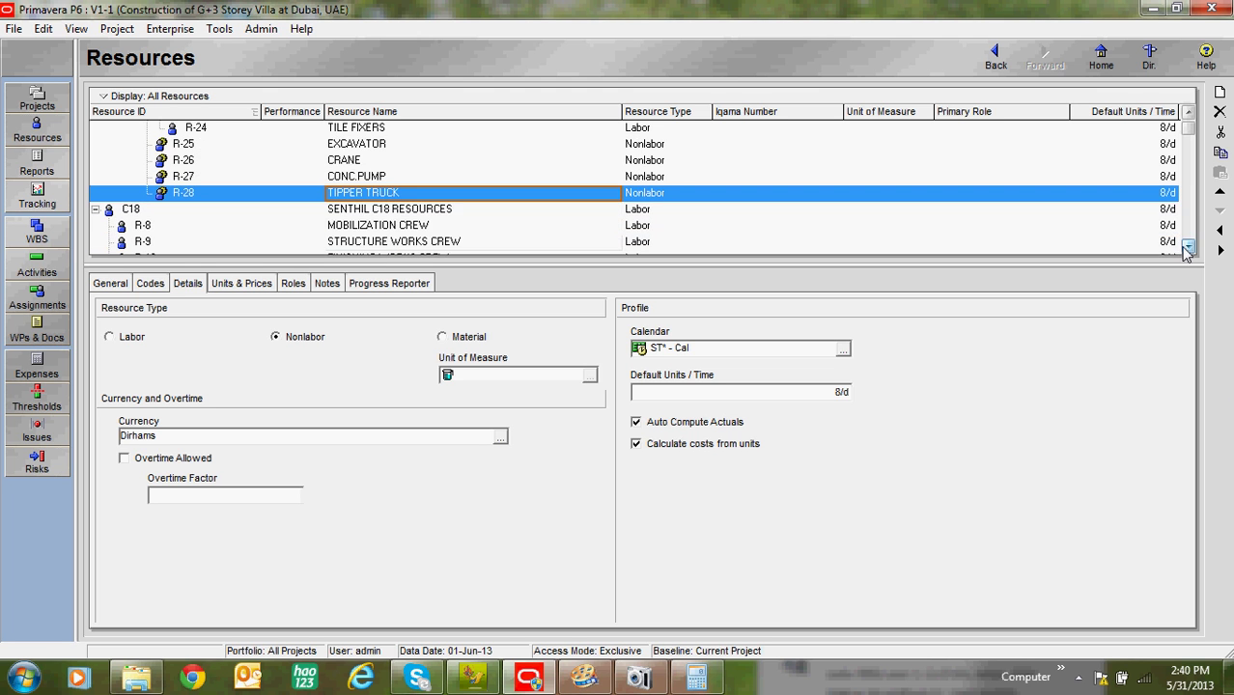
click(1222, 93)
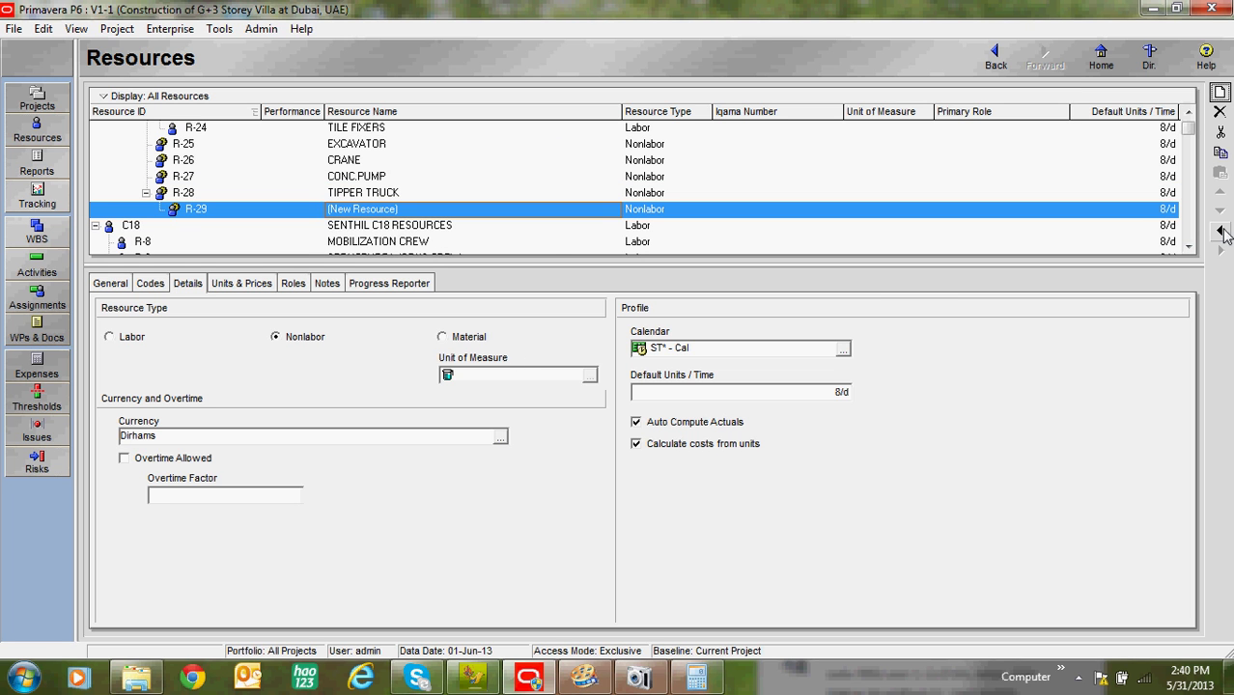
- Make the new resource a Material type at TIPPER TRUCK's level, named CONCRETE
click(1220, 230)
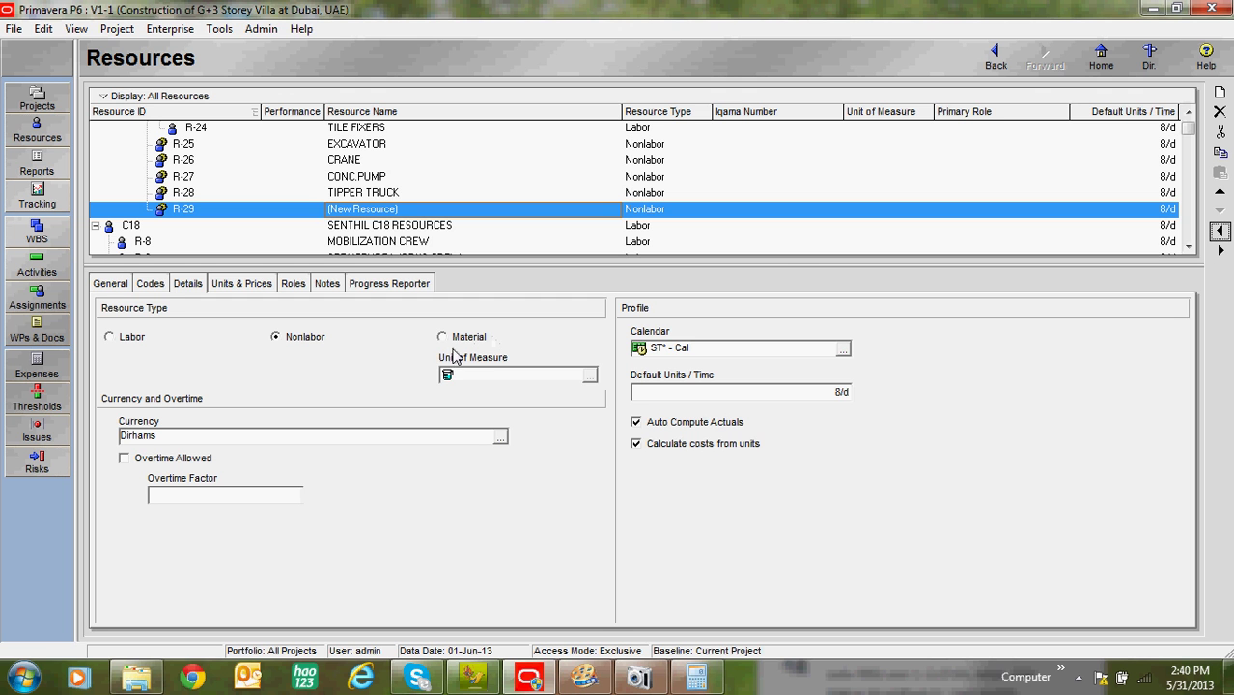
click(477, 336)
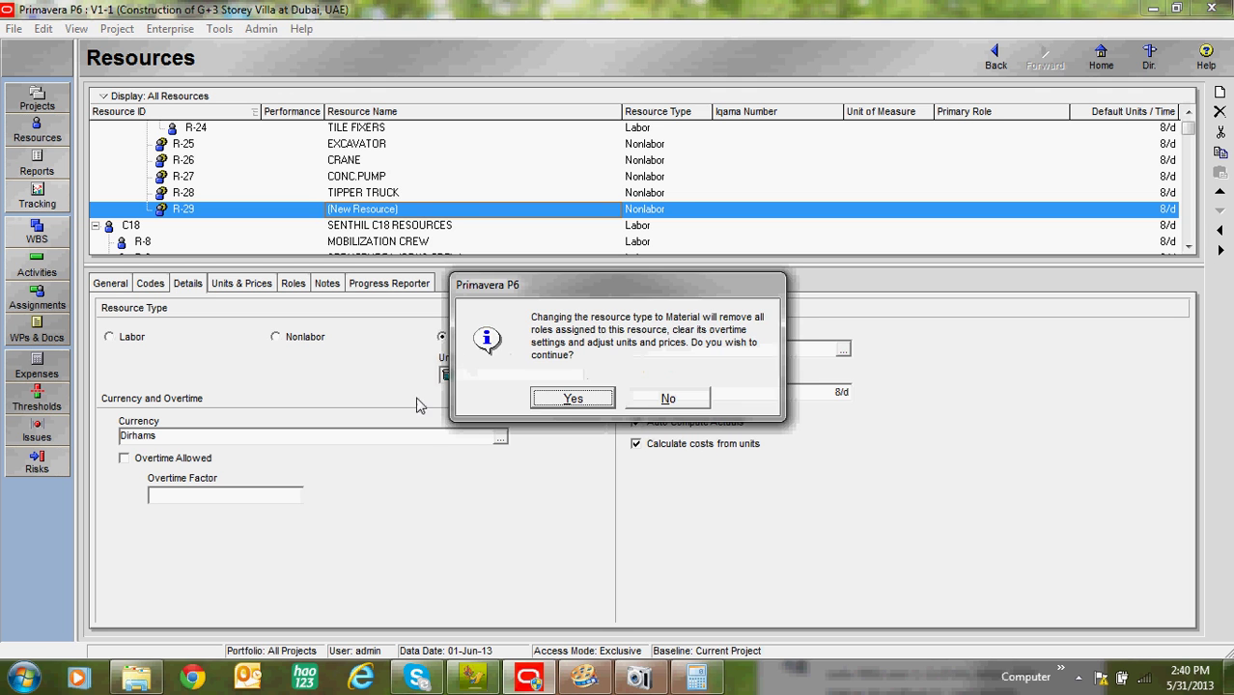
click(555, 400)
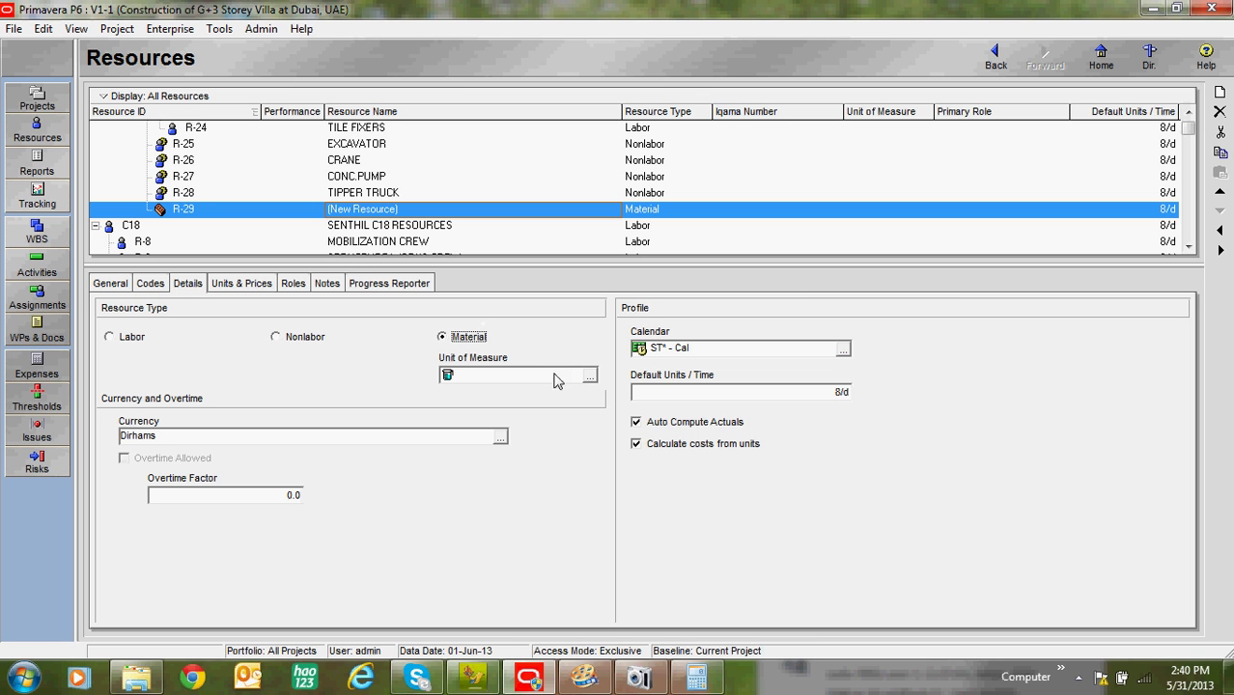
click(401, 209)
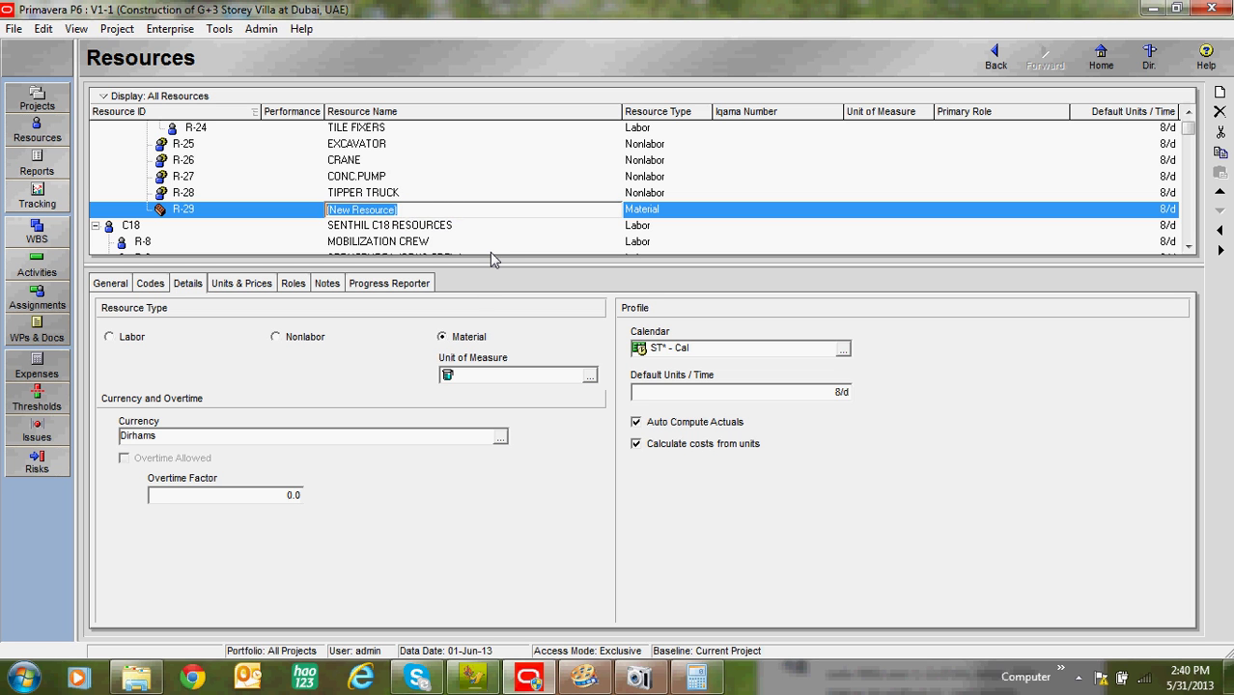
text(CONCRETE)
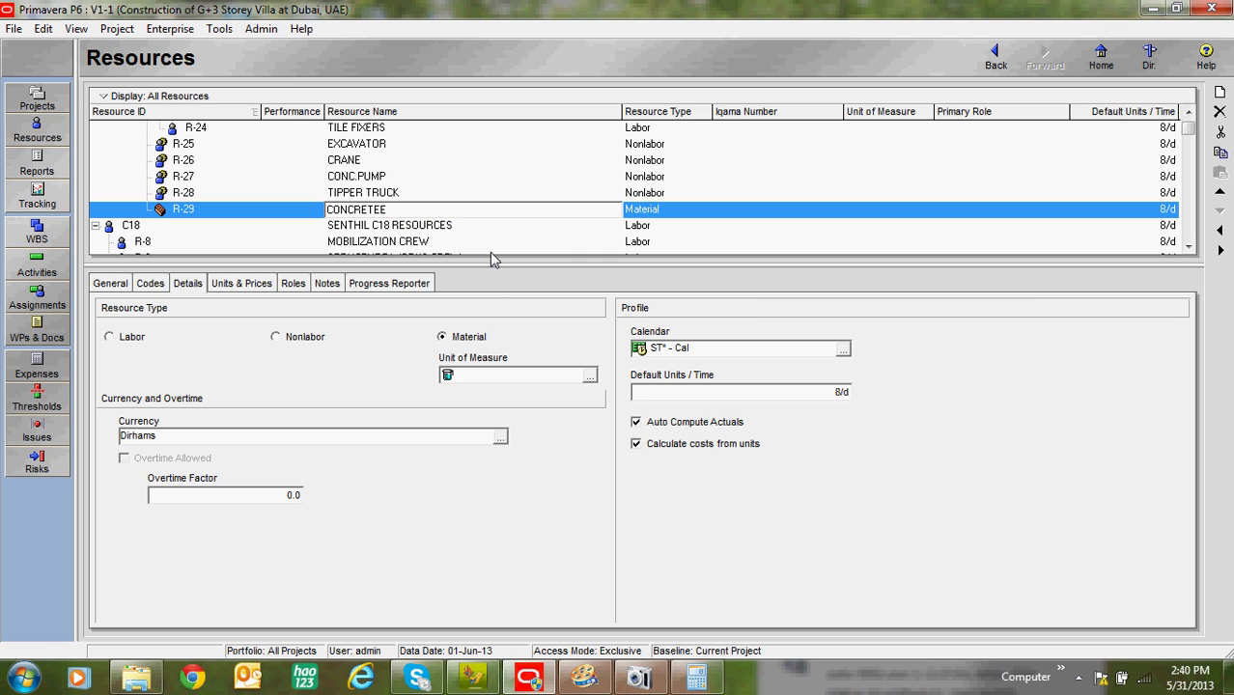
- Add STEEL and TILES as further material resources
click(1219, 92)
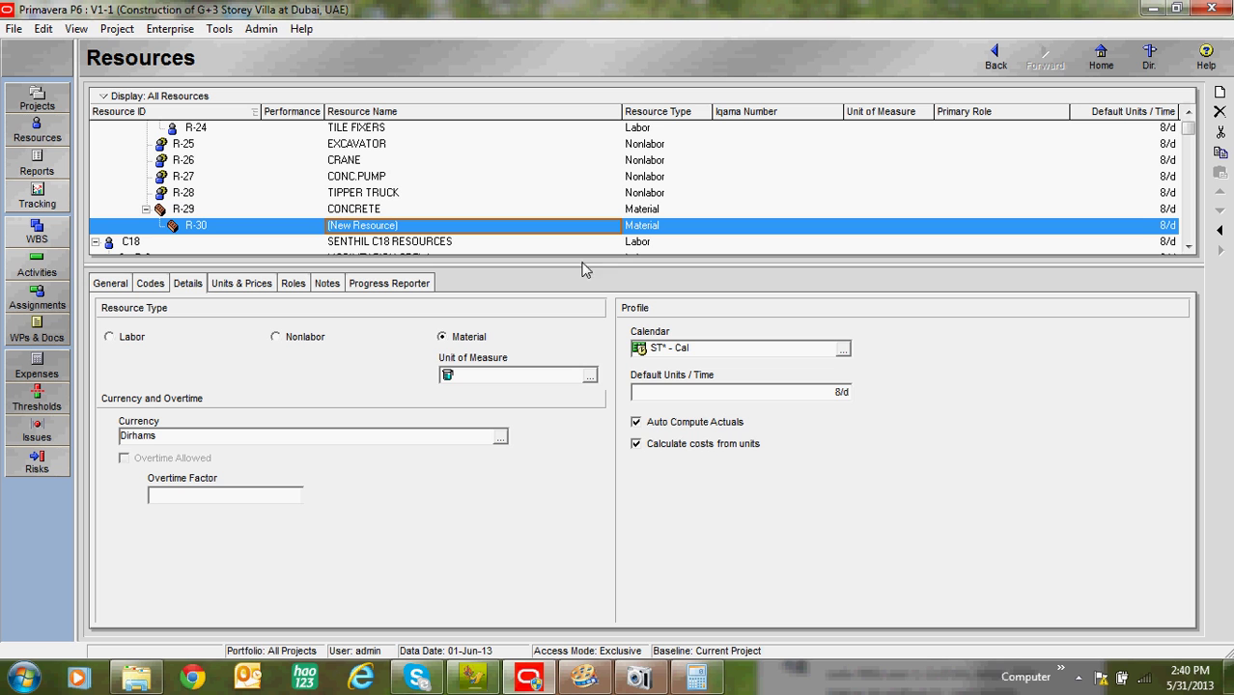
click(393, 213)
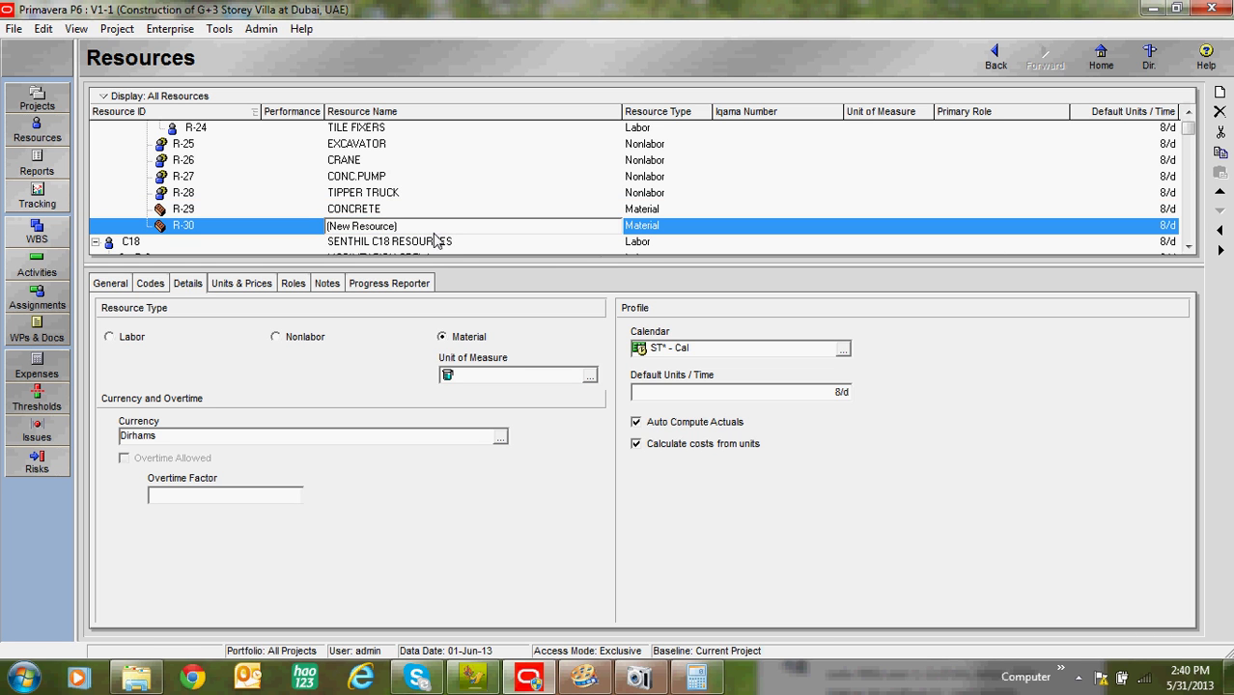
text(STEEL)
click(1220, 92)
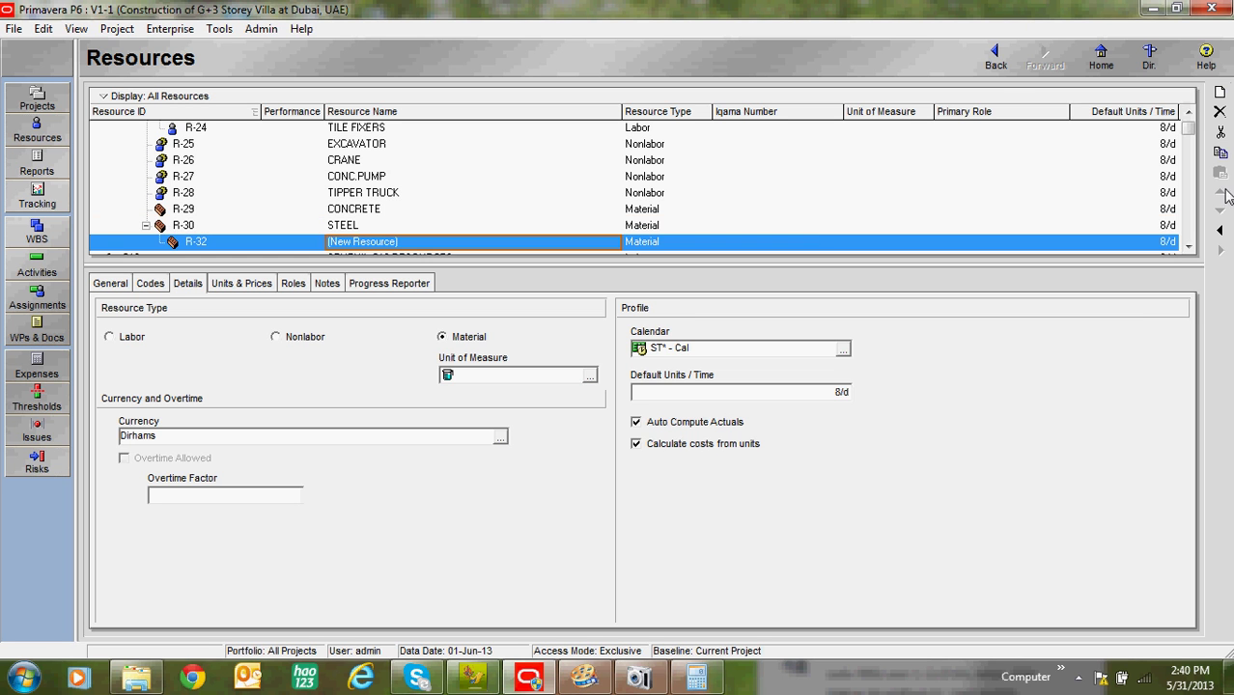
click(509, 246)
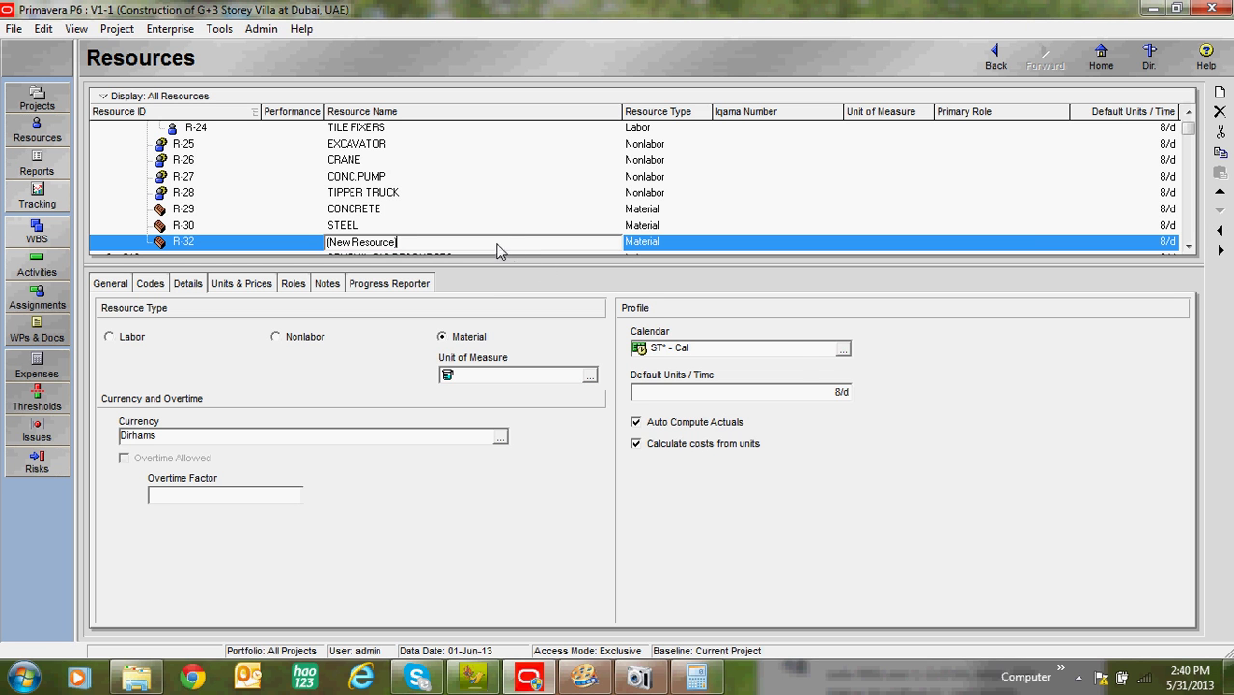
text(TILES)
- Add R-33 as a material resource named SCAFFOLD
click(1220, 94)
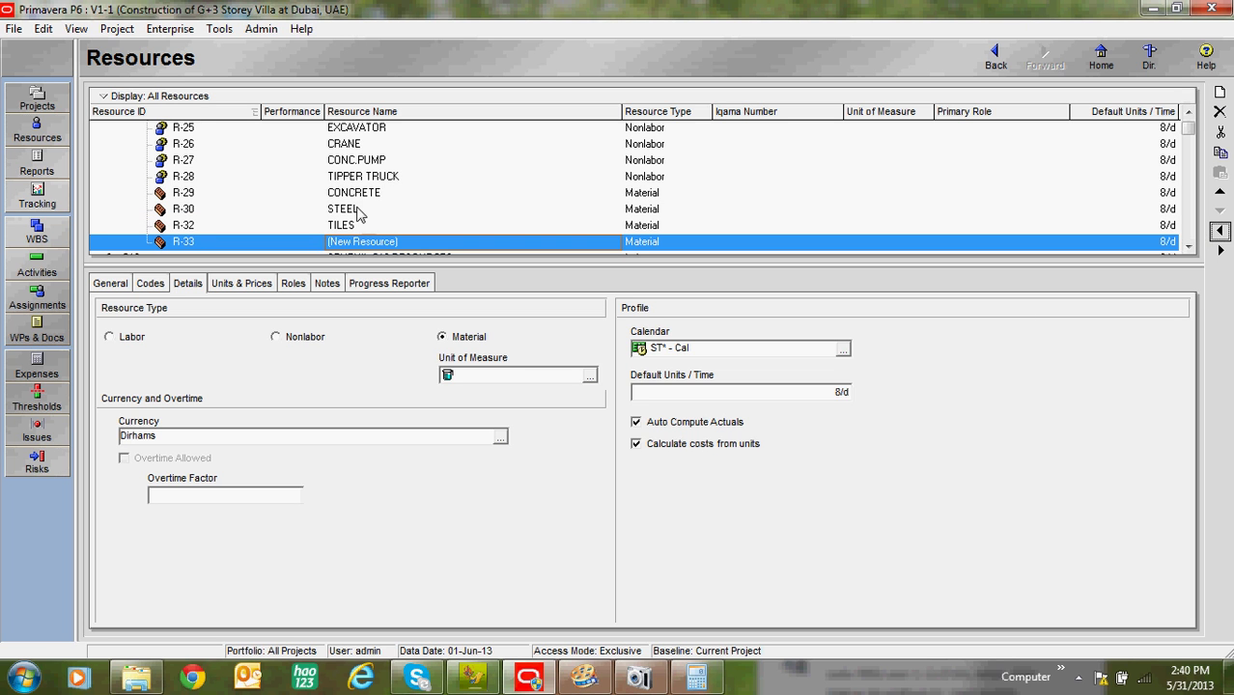
click(423, 248)
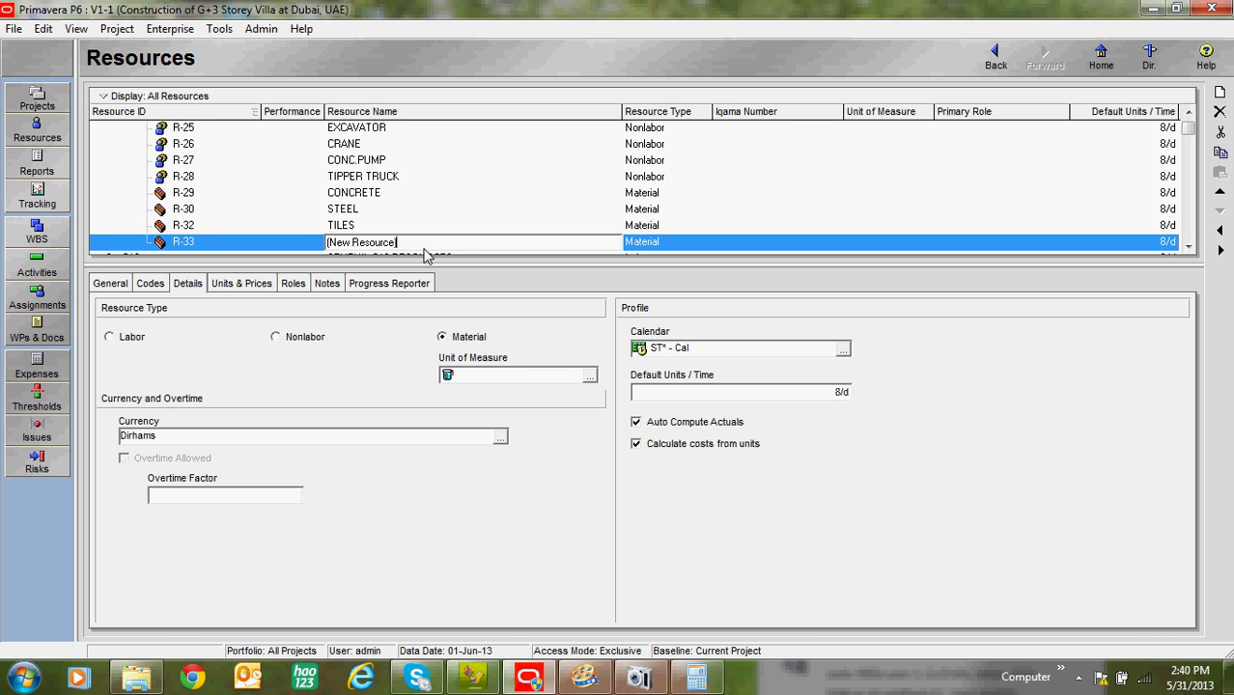
drag(444, 250, 60, 259)
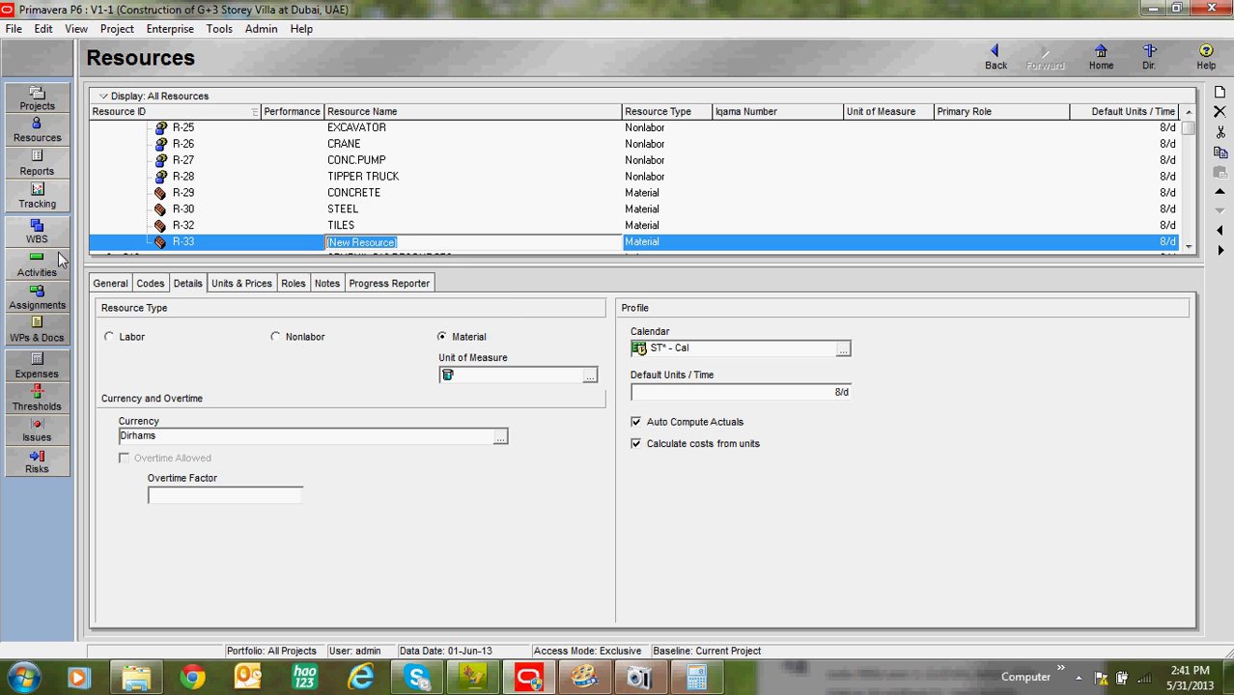
text(SCAFFOLD)
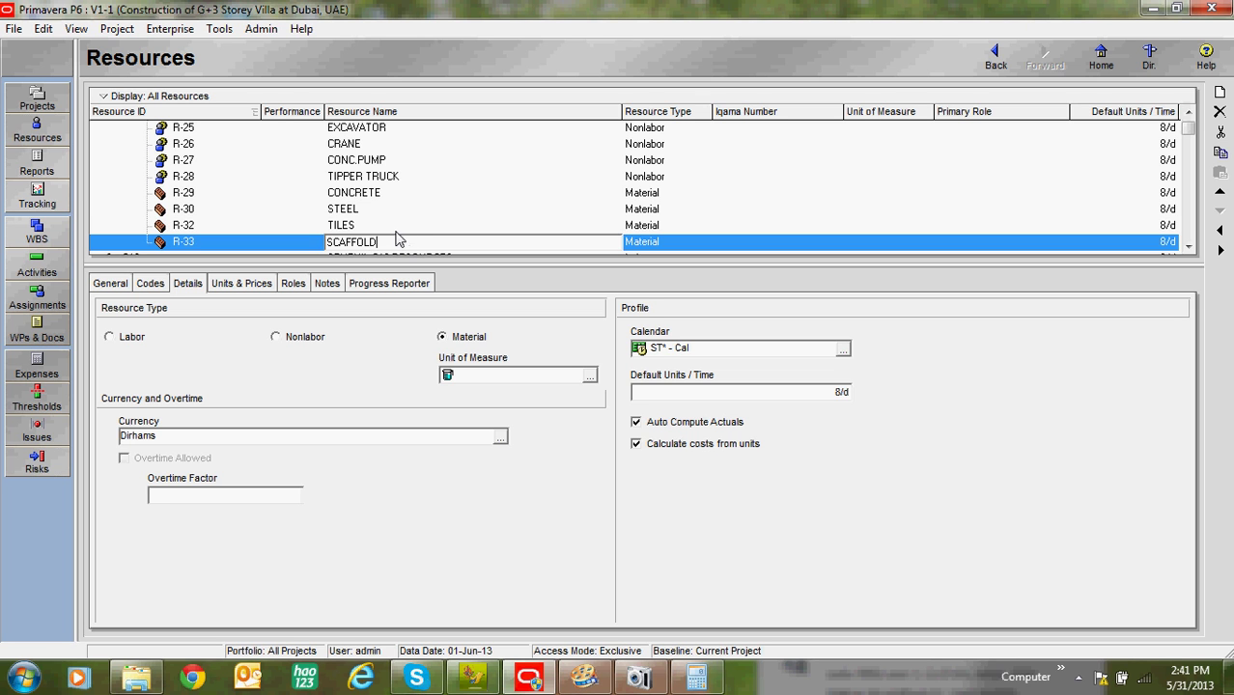
key(Return)
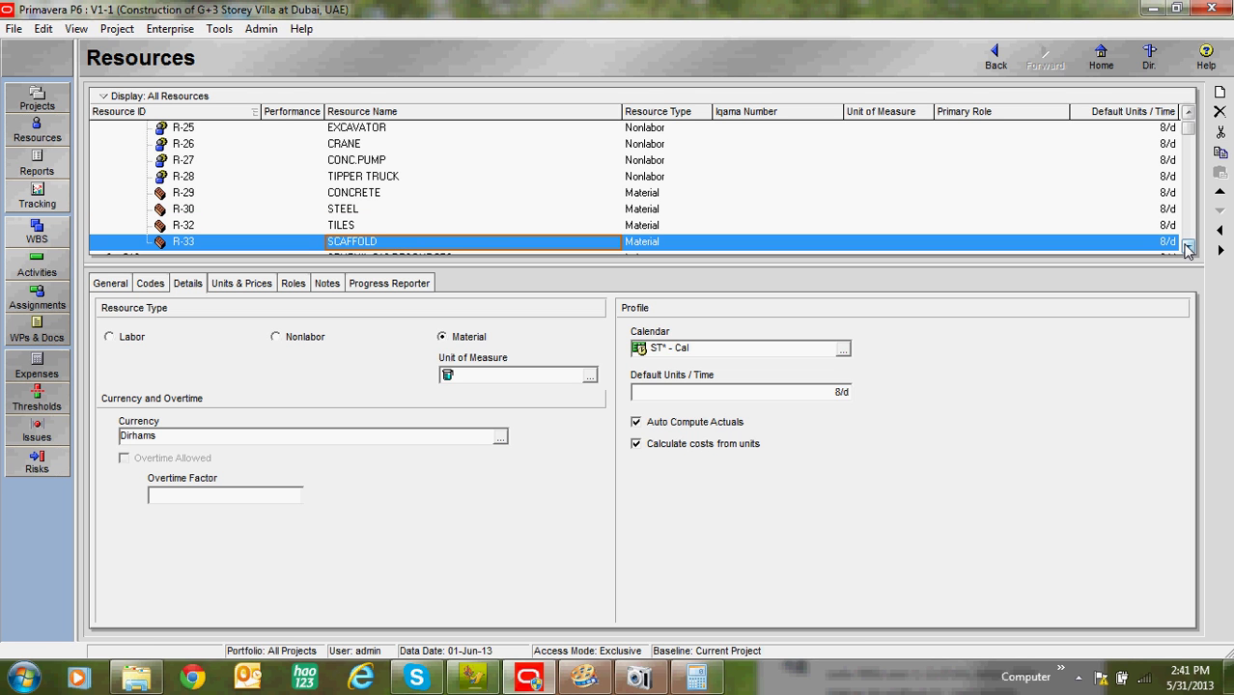
- Review the TILES, CONCRETE and SCAFFOLD material resources
click(1188, 247)
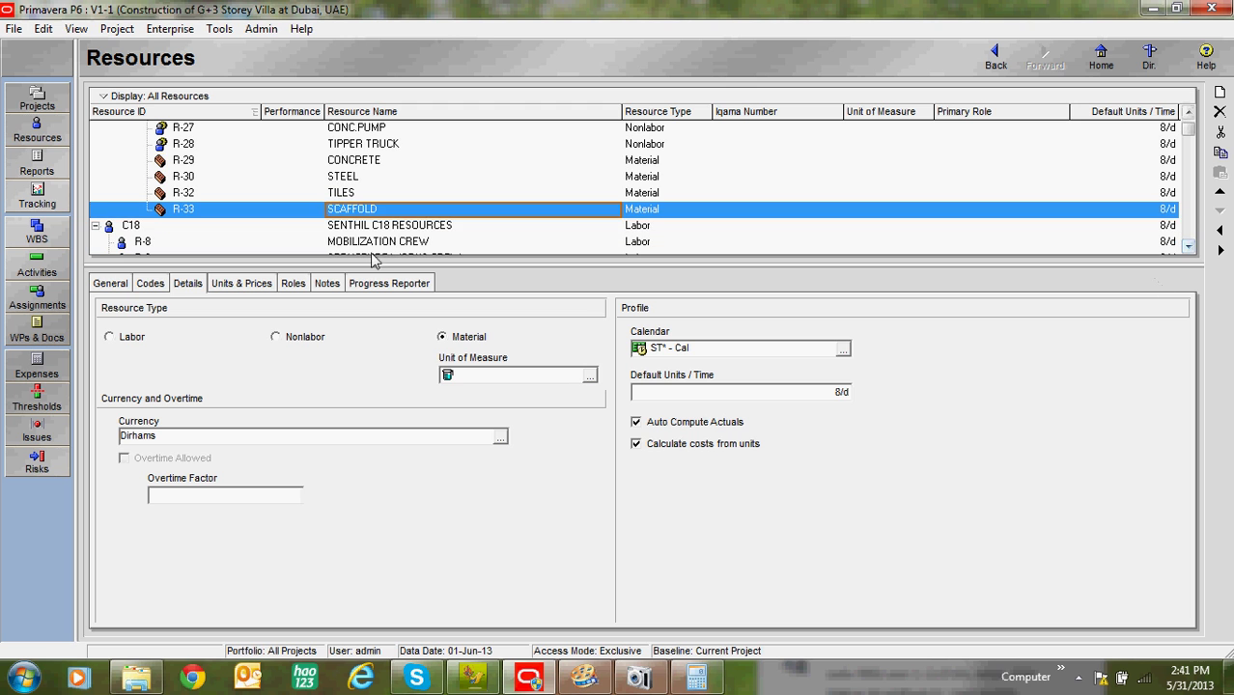
click(411, 192)
click(402, 163)
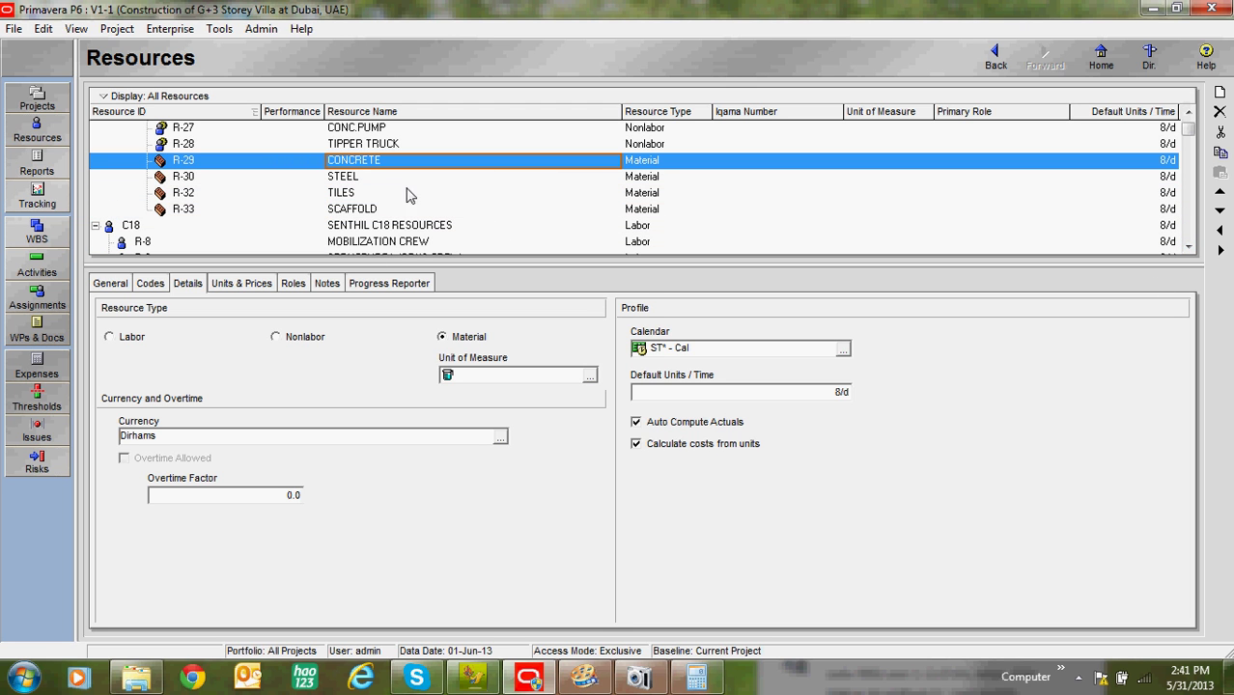
click(378, 214)
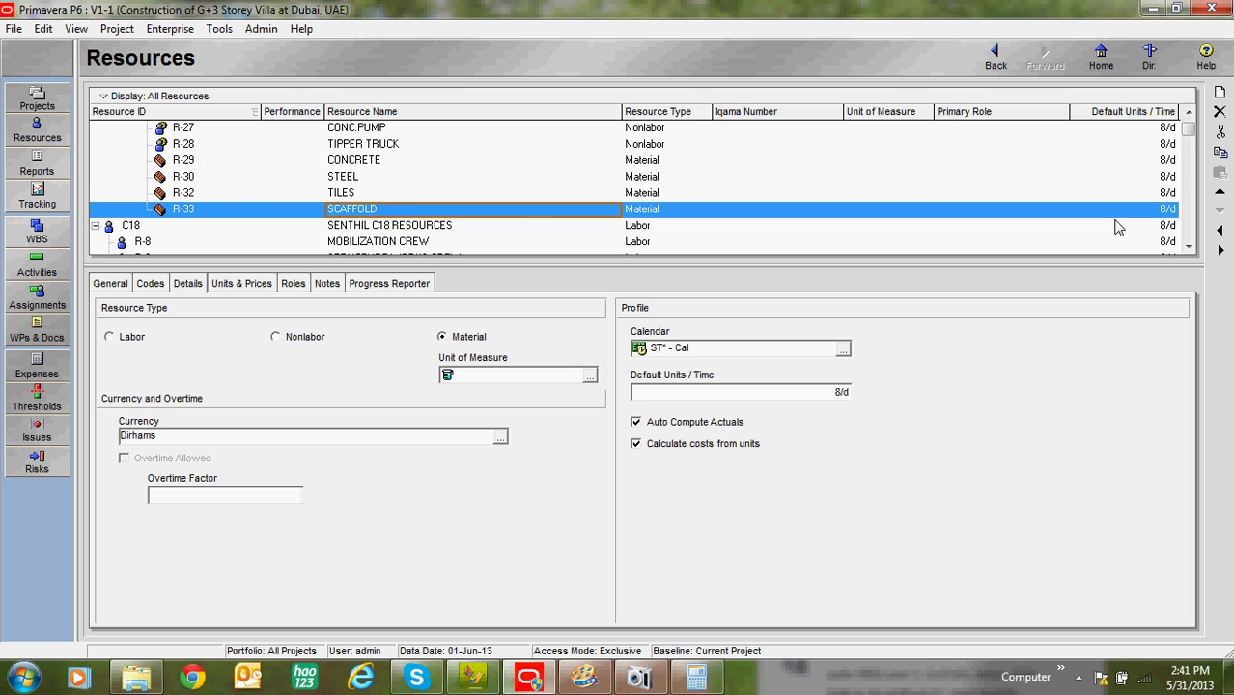
- Add R-34 at SCAFFOLD's level and name it CONCRETE / HOLLOW BLOCKS
click(1220, 93)
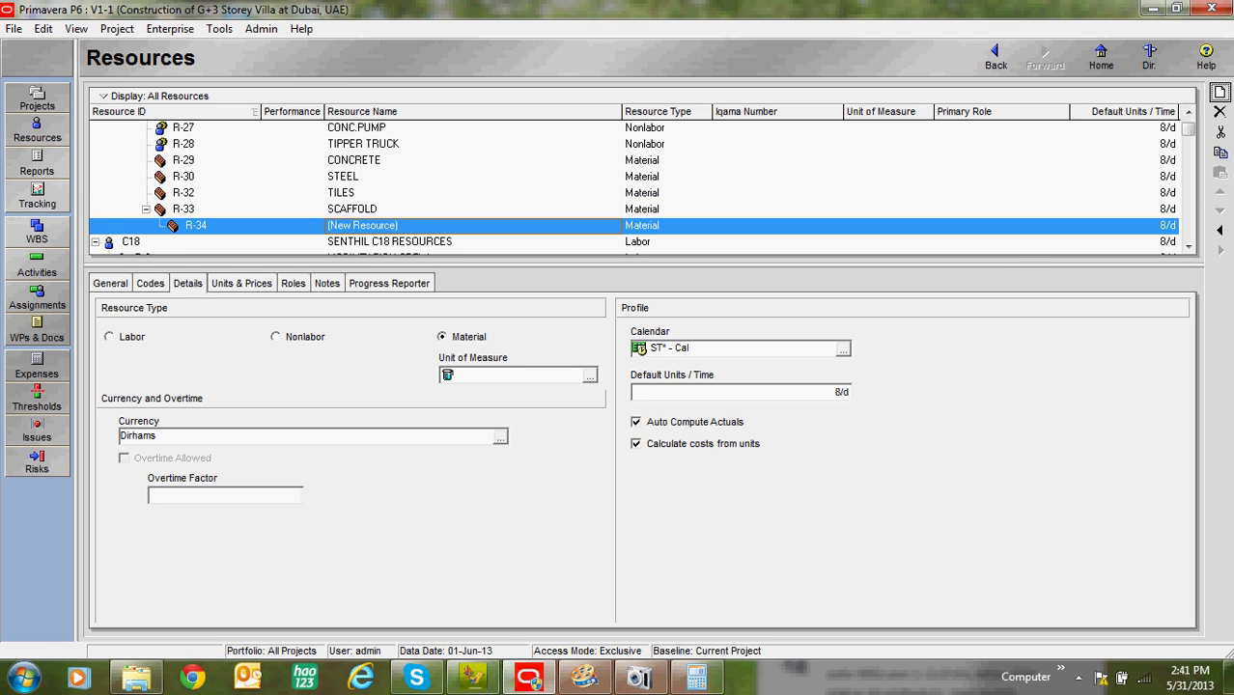
click(1220, 230)
click(408, 228)
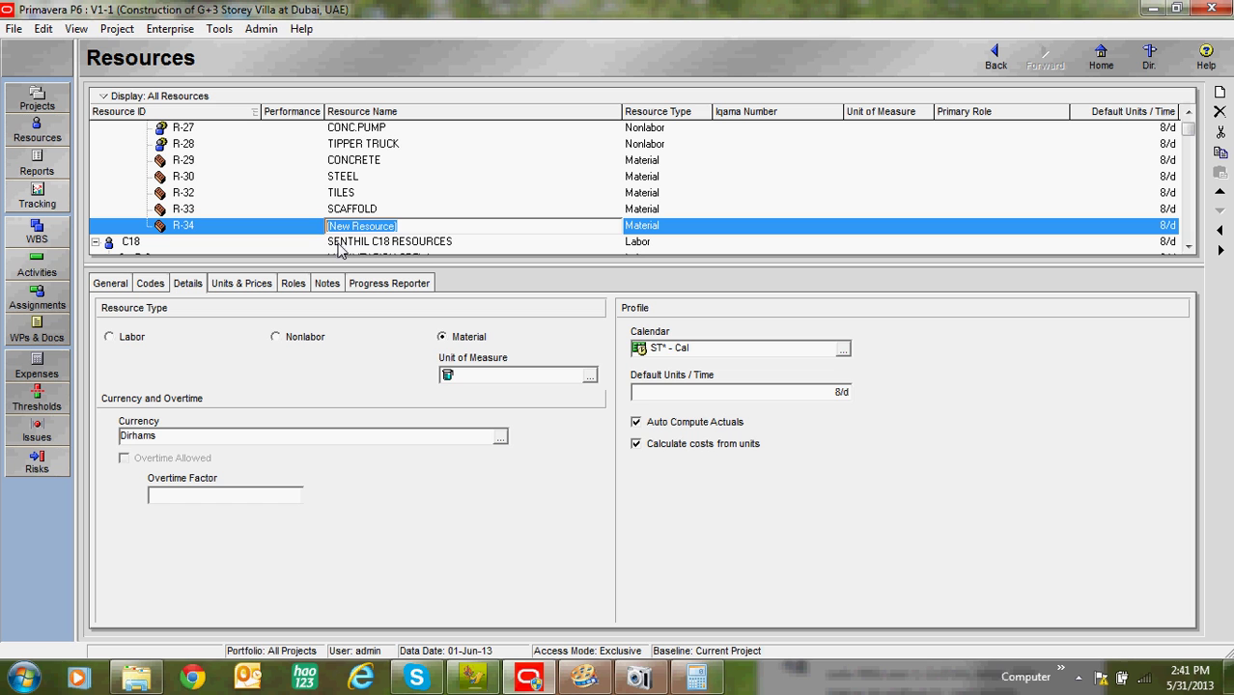
text(BLOCKS)
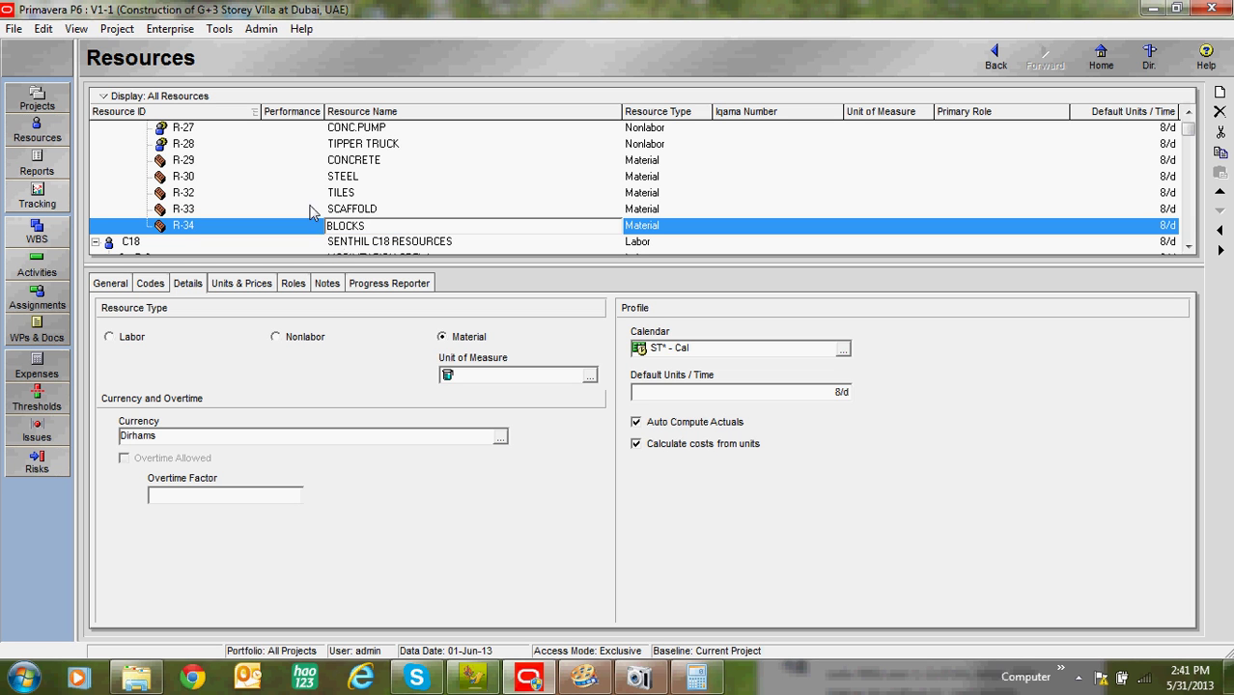
click(357, 212)
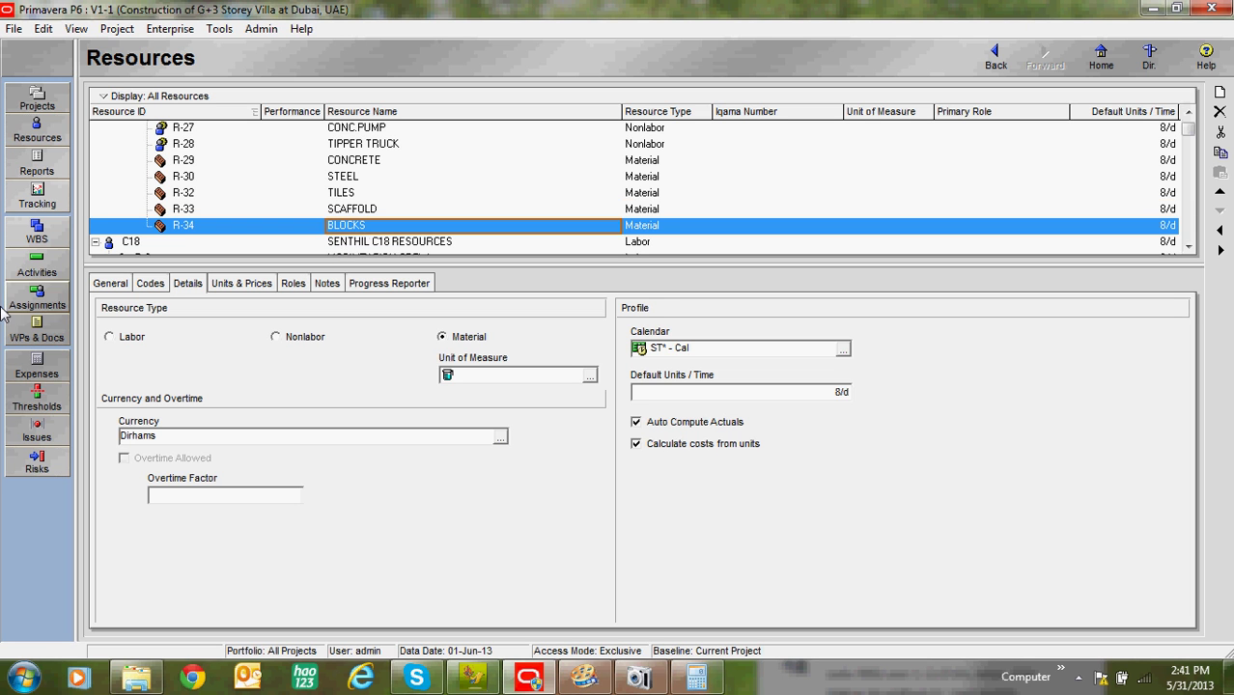
click(370, 230)
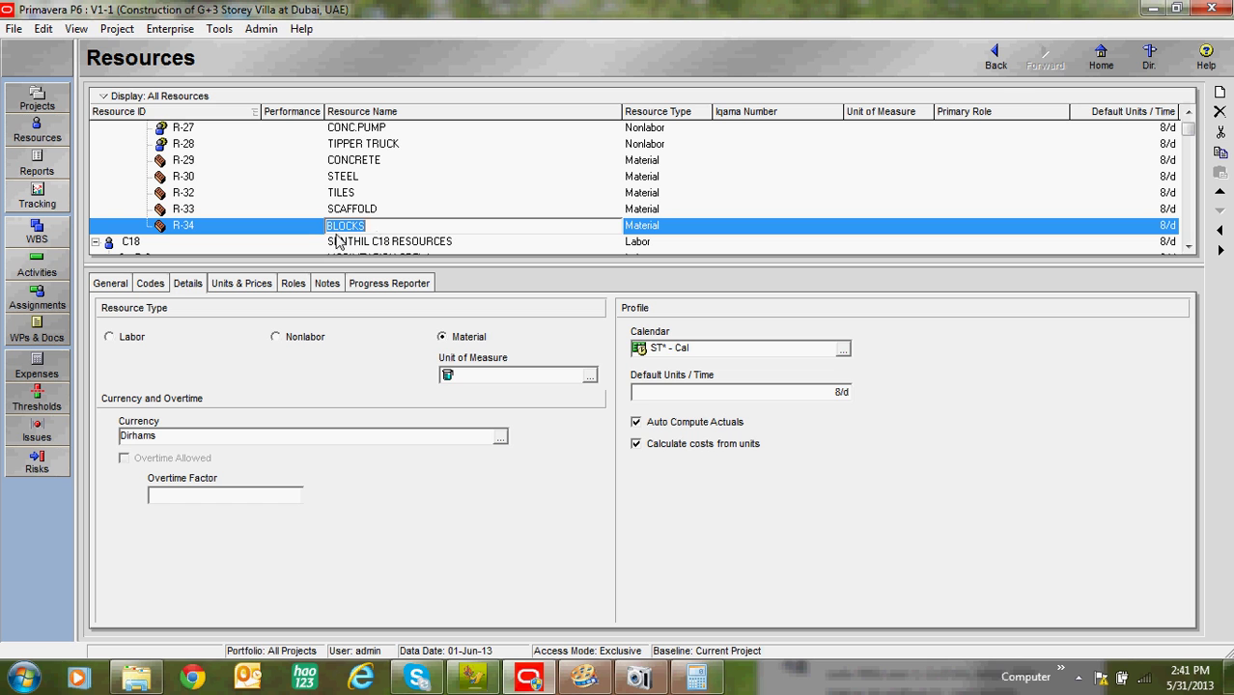
text(CON)
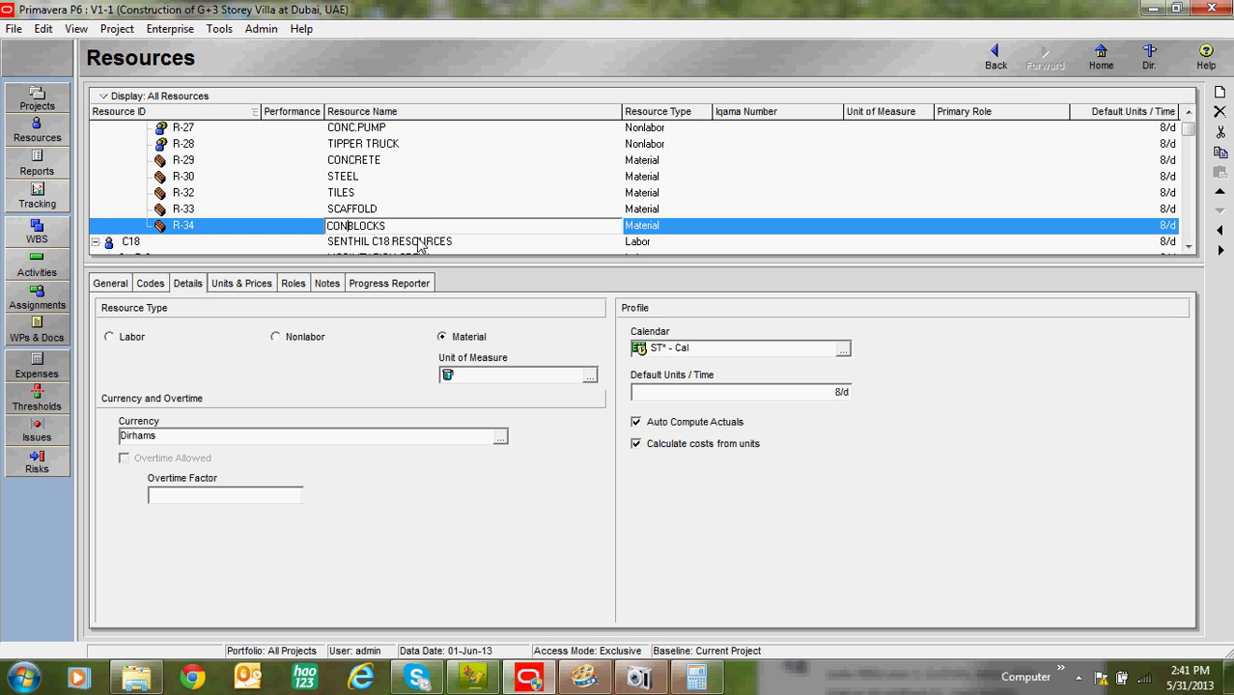
text(CRETE /)
text( HOLLO)
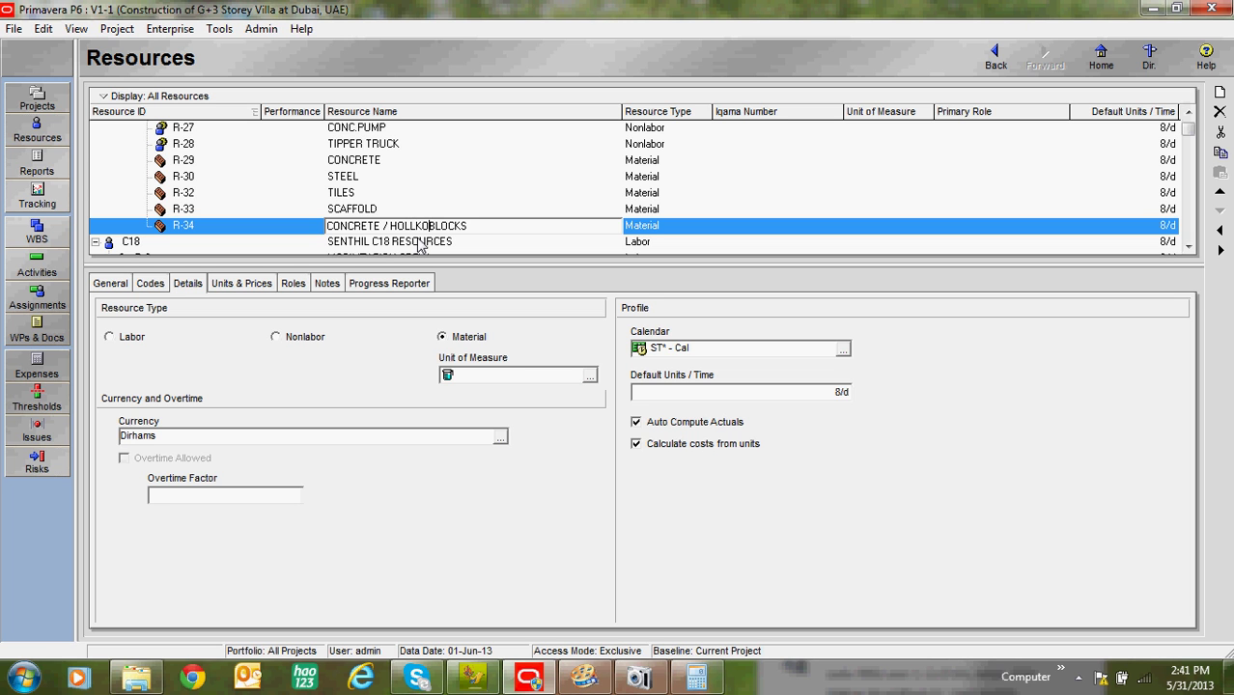
text(W)
click(398, 194)
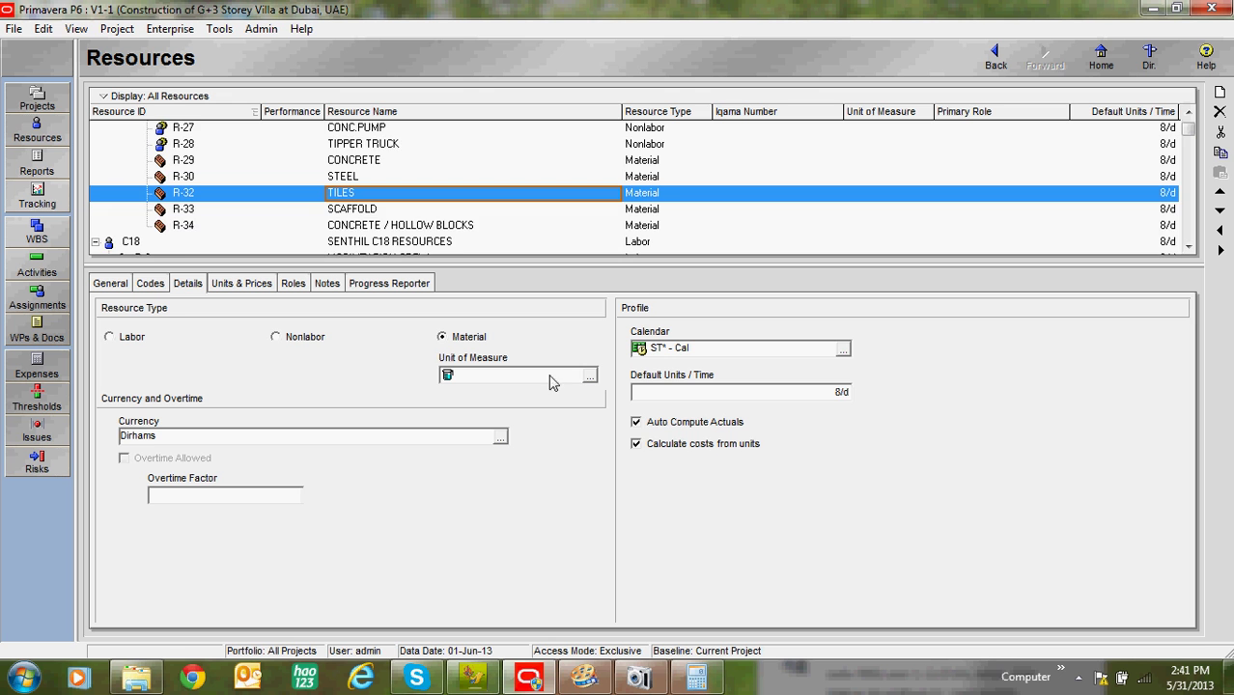
- Scroll back to the top of the resource list and select PROJECT MANAGER
scroll(435, 309, up, 1)
scroll(312, 248, down, 1)
scroll(355, 219, up, 1)
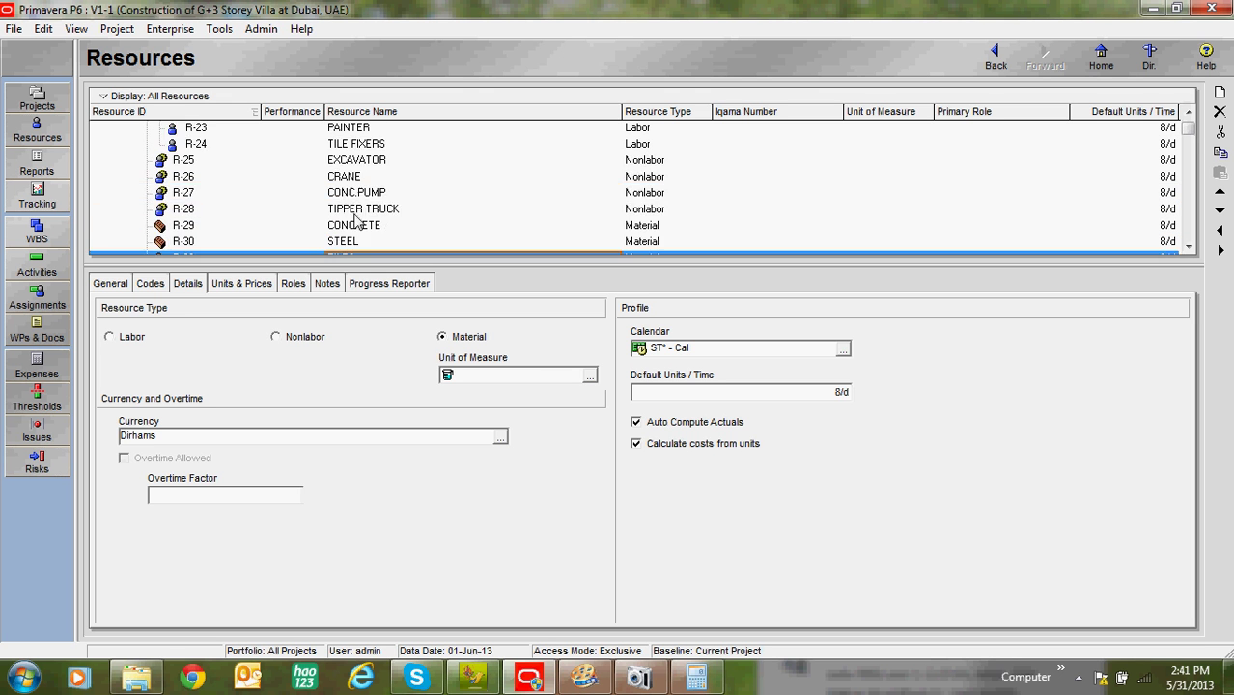
scroll(355, 222, up, 3)
scroll(355, 239, up, 1)
scroll(504, 193, down, 1)
scroll(504, 242, down, 1)
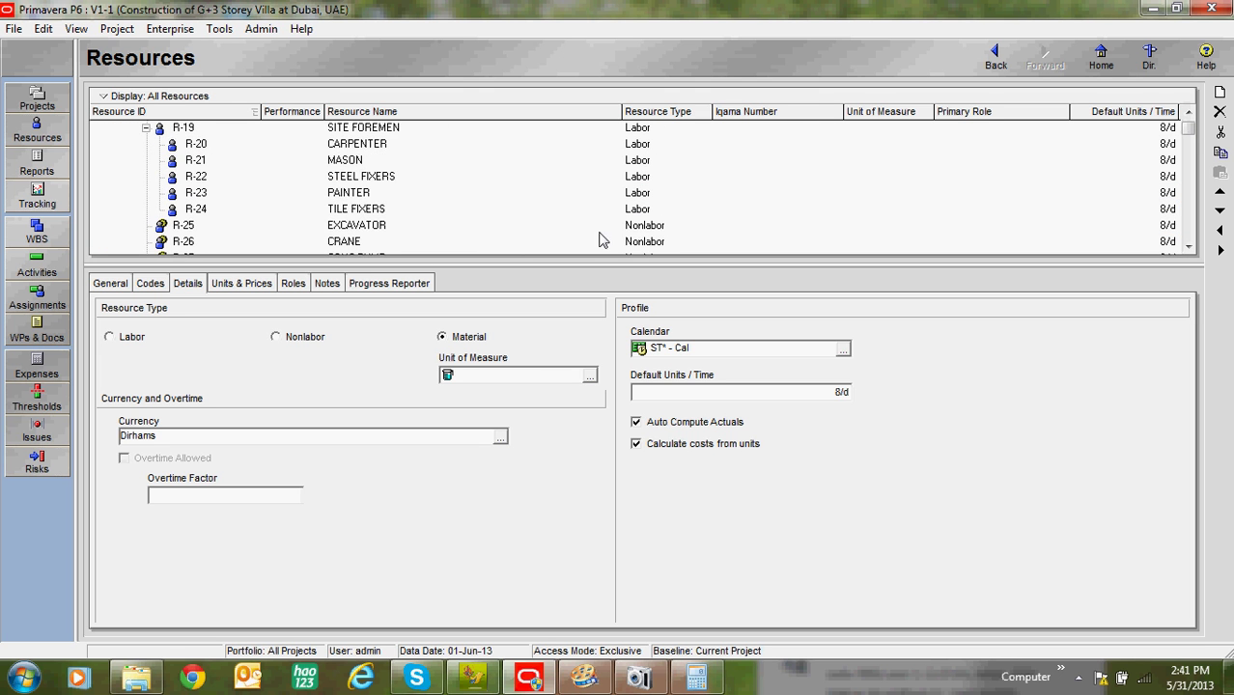
scroll(570, 240, down, 2)
scroll(618, 246, down, 1)
click(645, 226)
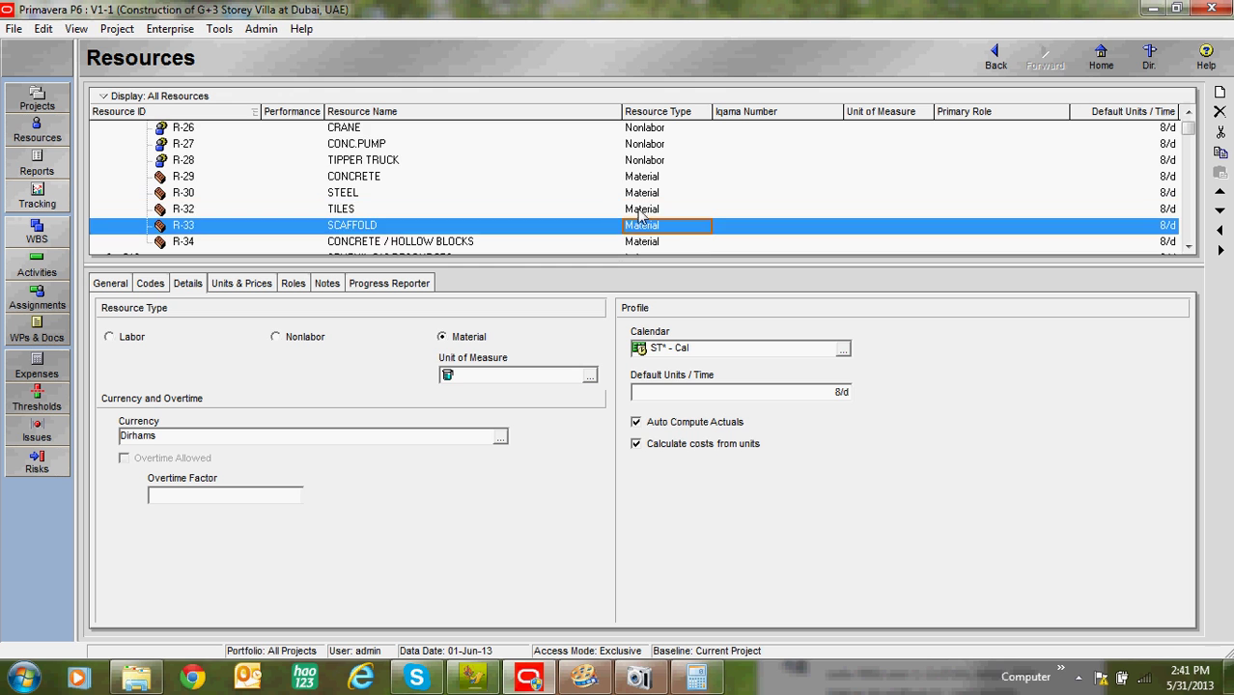
scroll(618, 237, up, 3)
scroll(608, 239, up, 2)
click(452, 133)
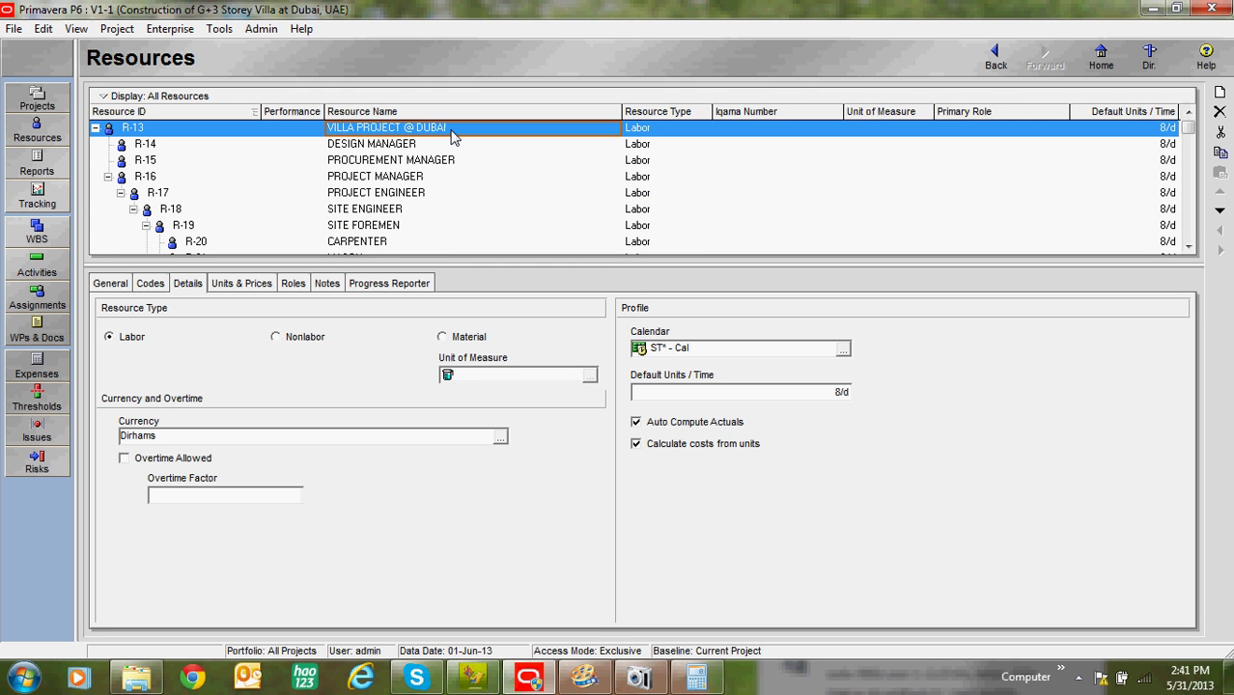
click(412, 181)
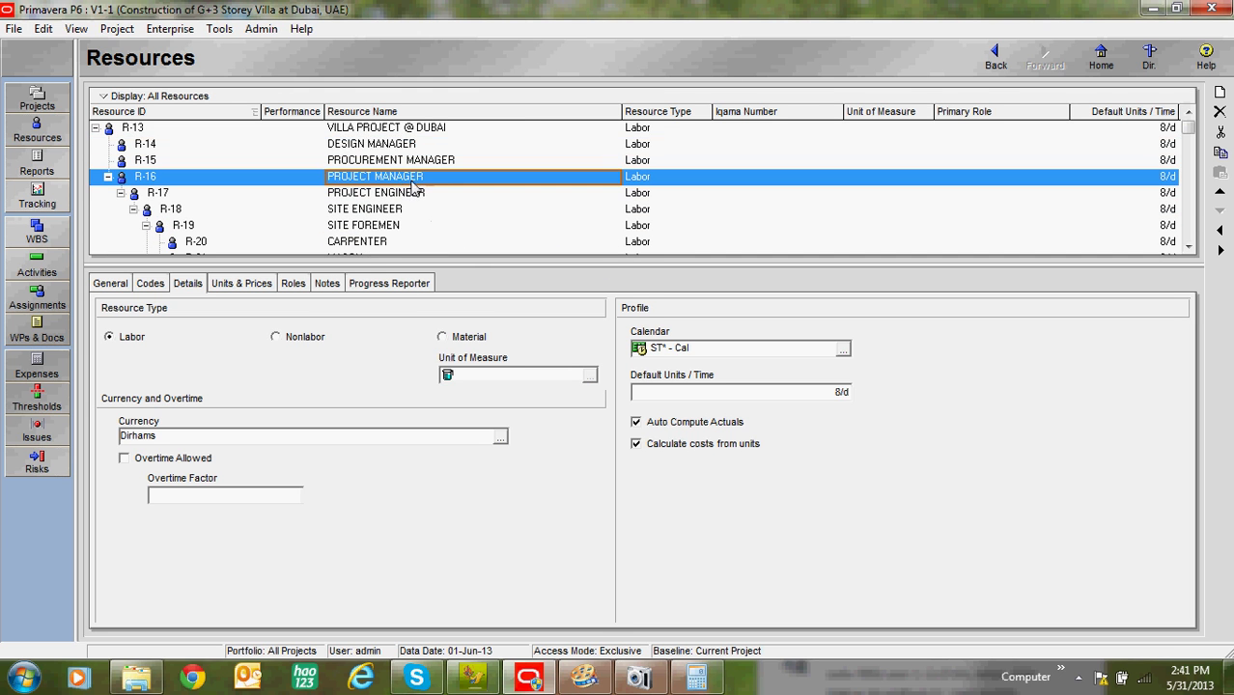
- Check General info for DESIGN, PROCUREMENT and PROJECT MANAGER, then view PROJECT MANAGER's empty Codes
click(118, 285)
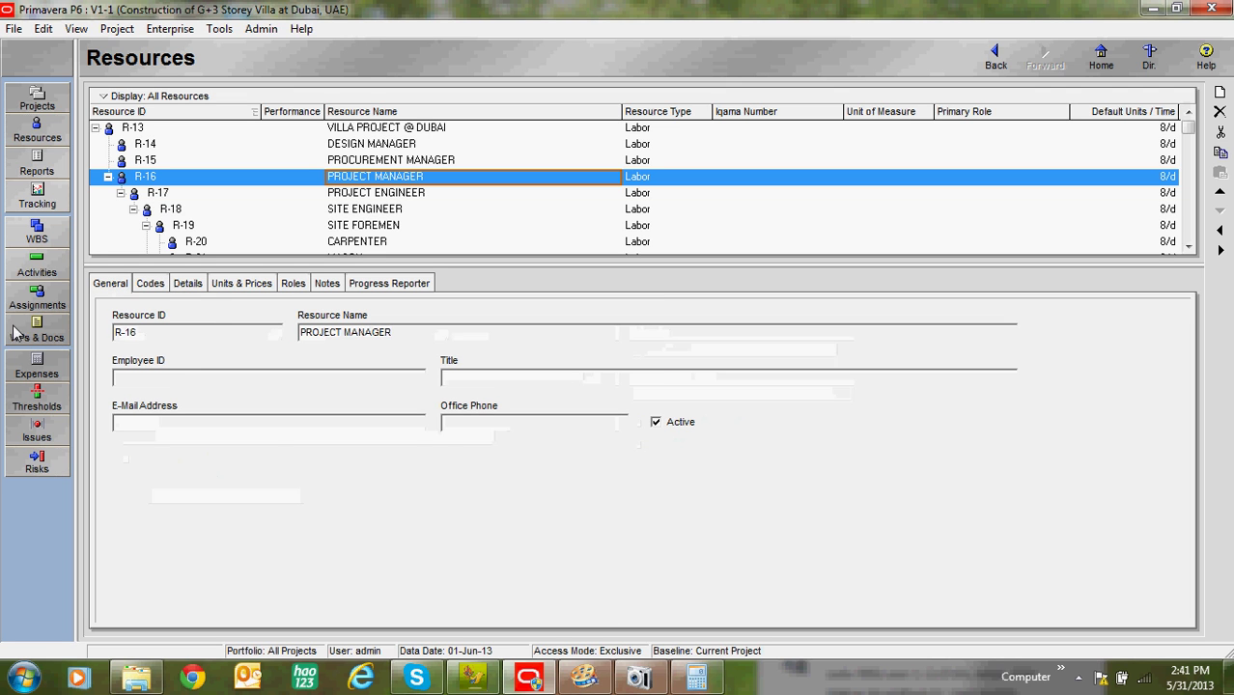
click(396, 150)
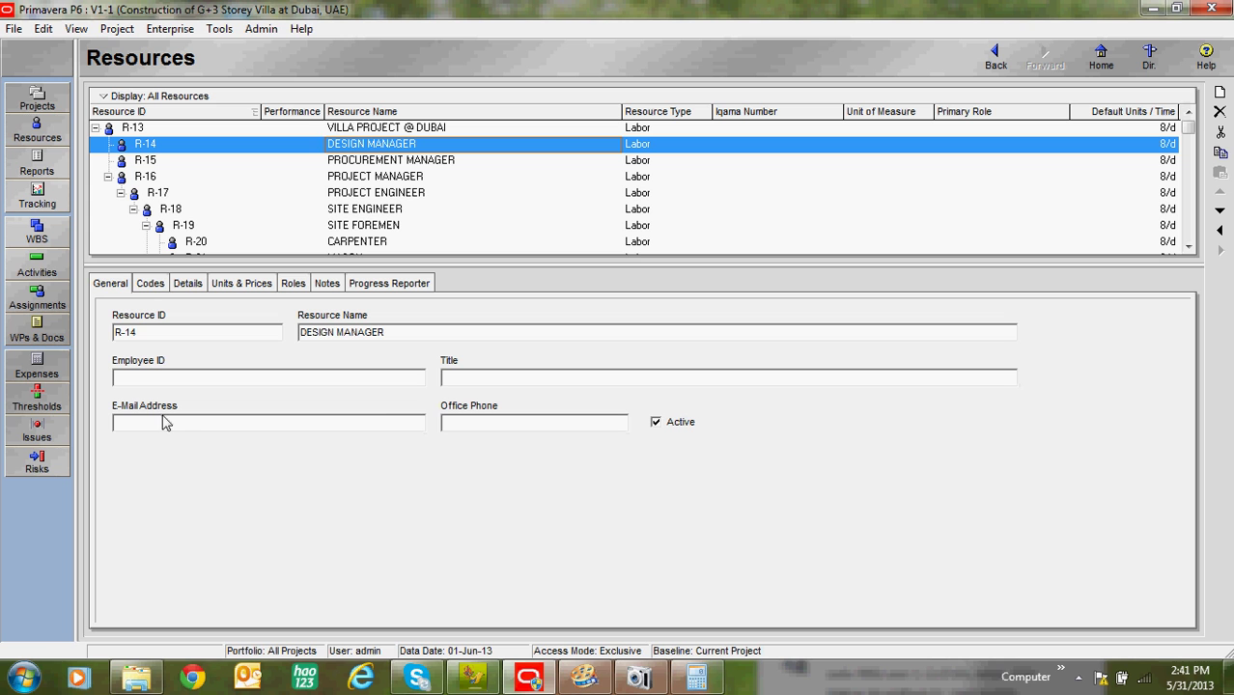
click(476, 426)
click(404, 165)
click(393, 180)
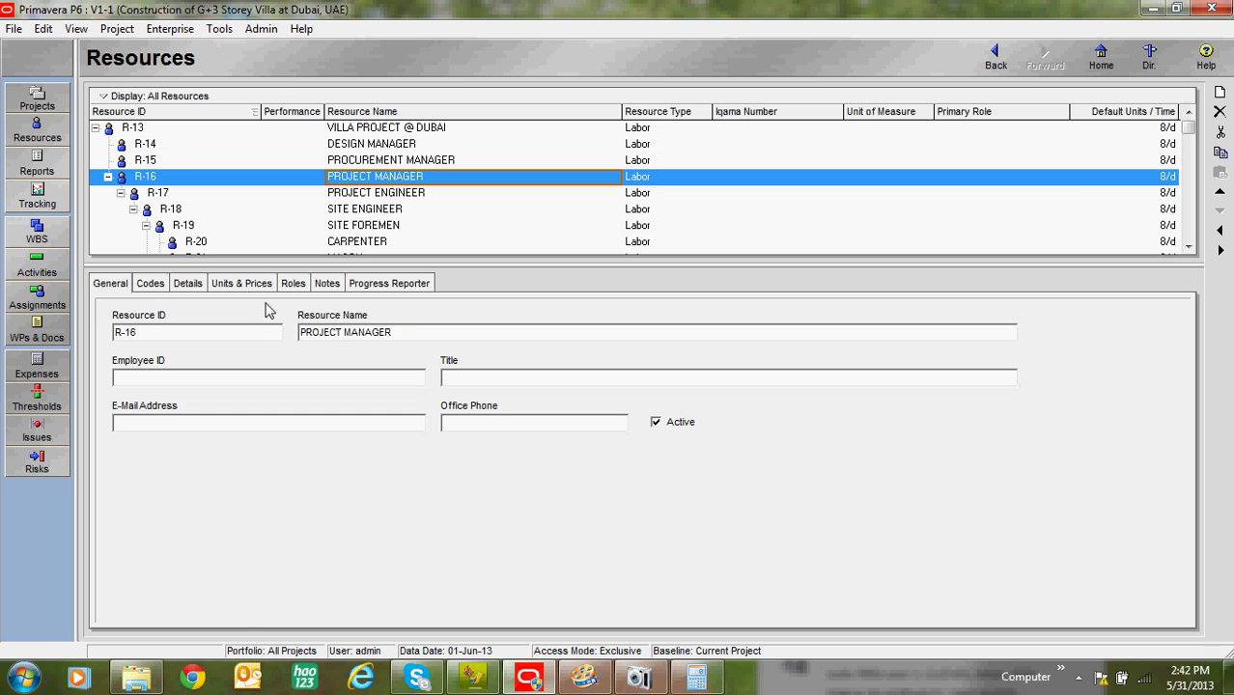
click(155, 287)
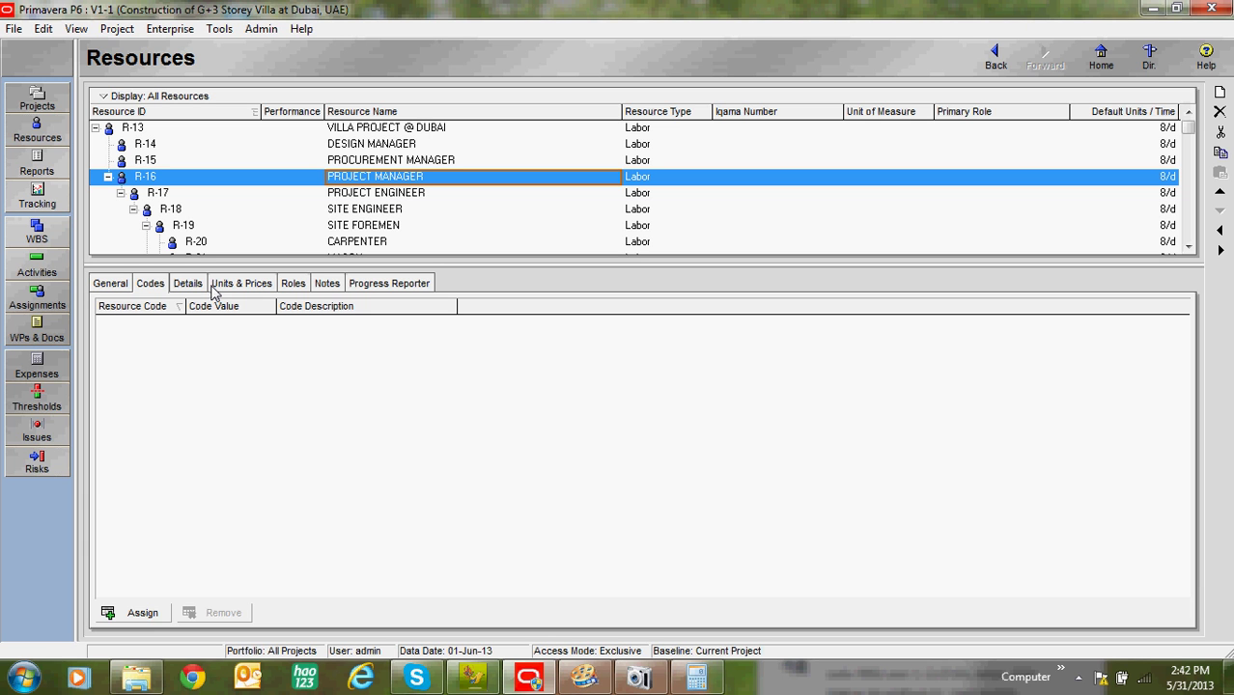
- On Details, allow overtime for PROJECT MANAGER with an Overtime Factor of 1.5
click(189, 289)
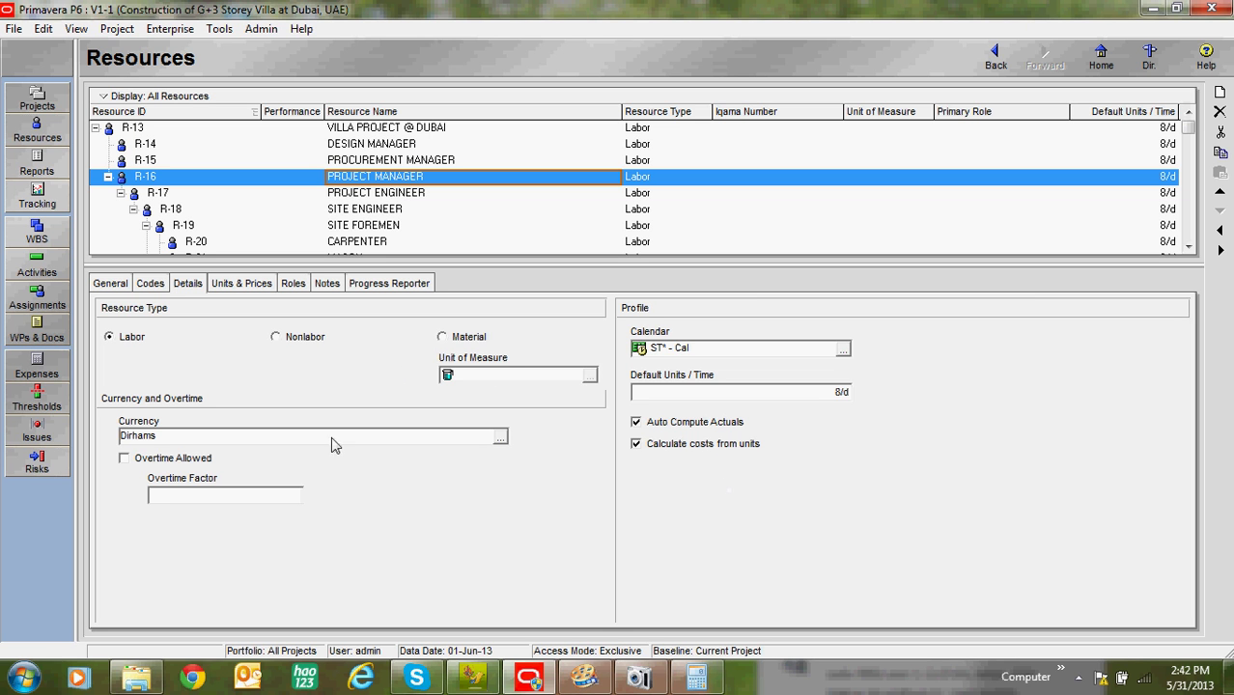
click(124, 458)
click(220, 495)
text(5)
- Assign the resource calendar CT2FRANK - Cal to PROJECT MANAGER
click(842, 350)
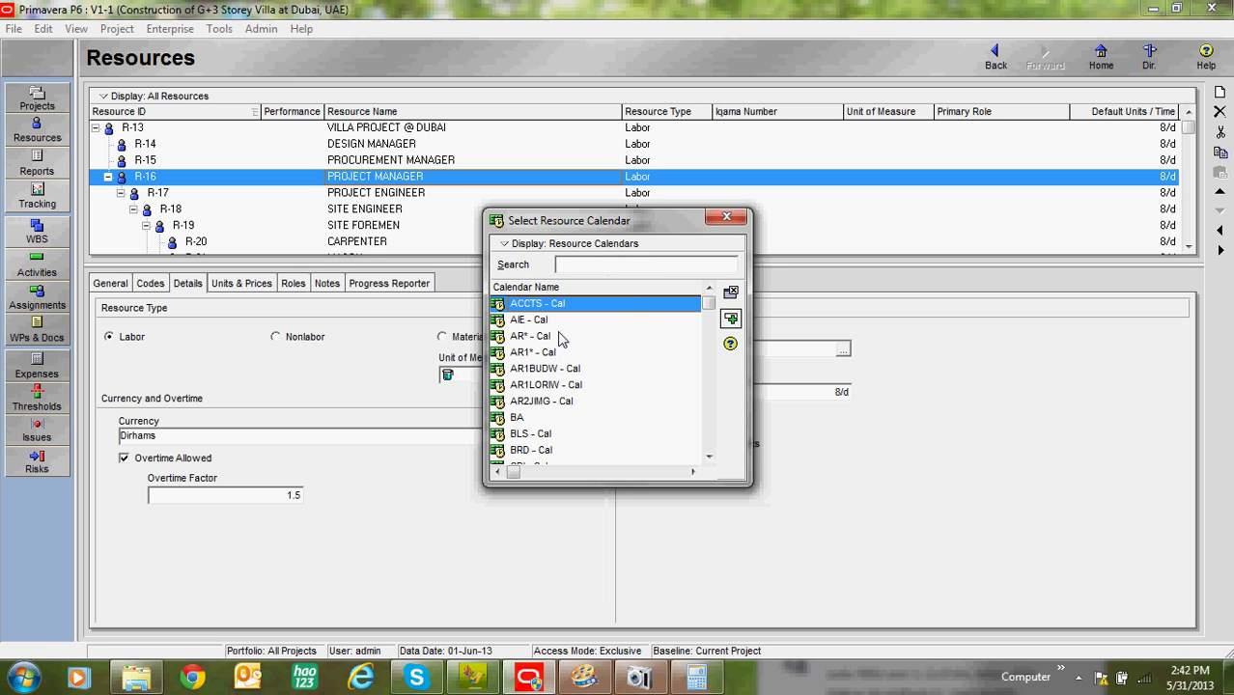
click(586, 246)
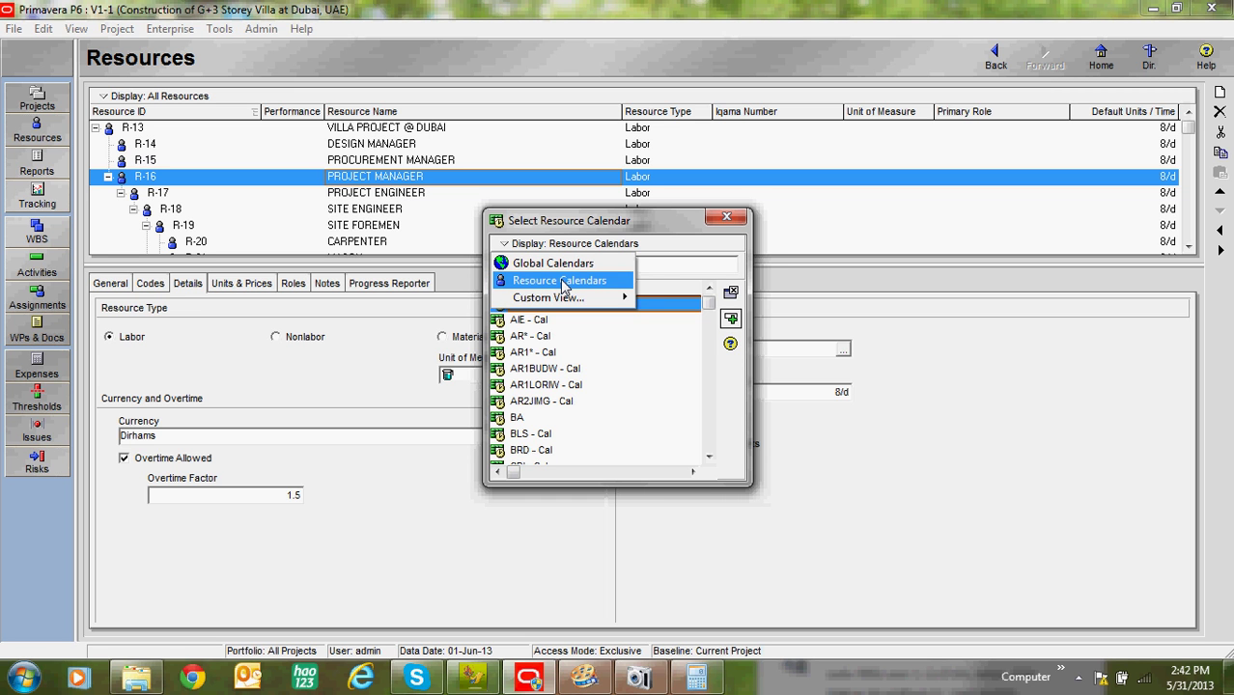
click(564, 282)
click(542, 319)
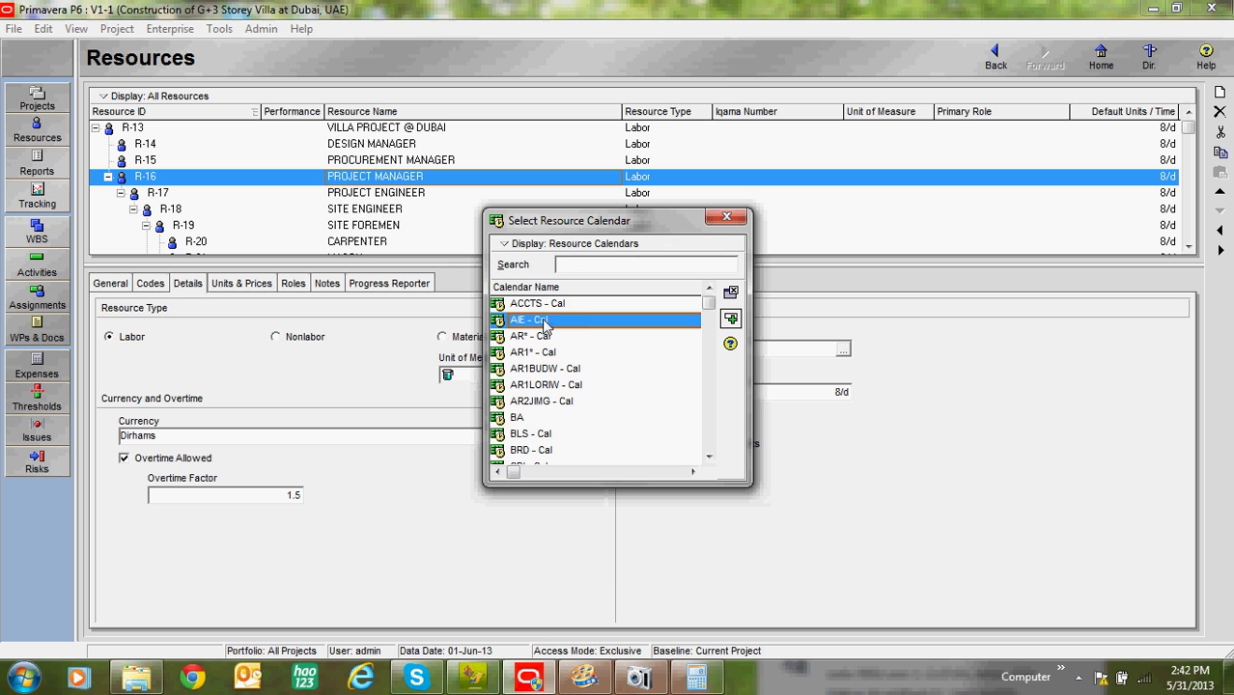
mouse_move(709, 304)
mouse_down()
mouse_move(699, 415)
mouse_move(701, 333)
mouse_up()
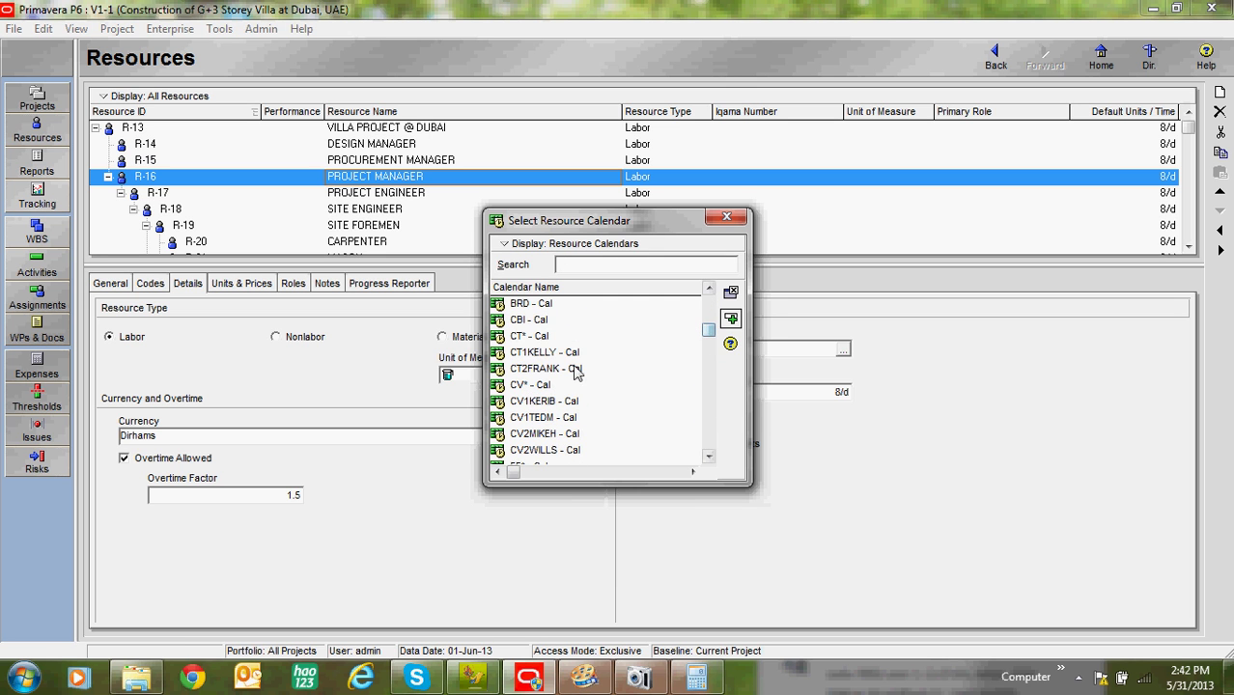
double_click(552, 370)
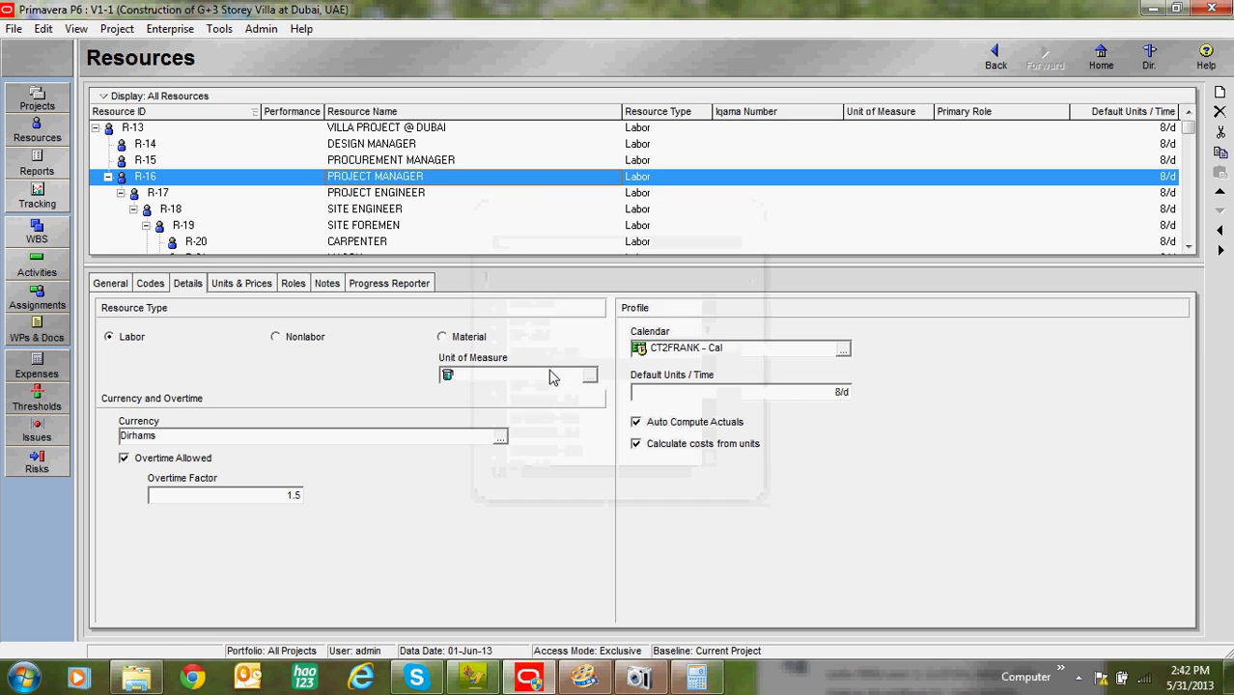
- Select PROJECT ENGINEER and SITE FOREMEN and try editing SITE FOREMEN's default units
click(399, 192)
click(356, 225)
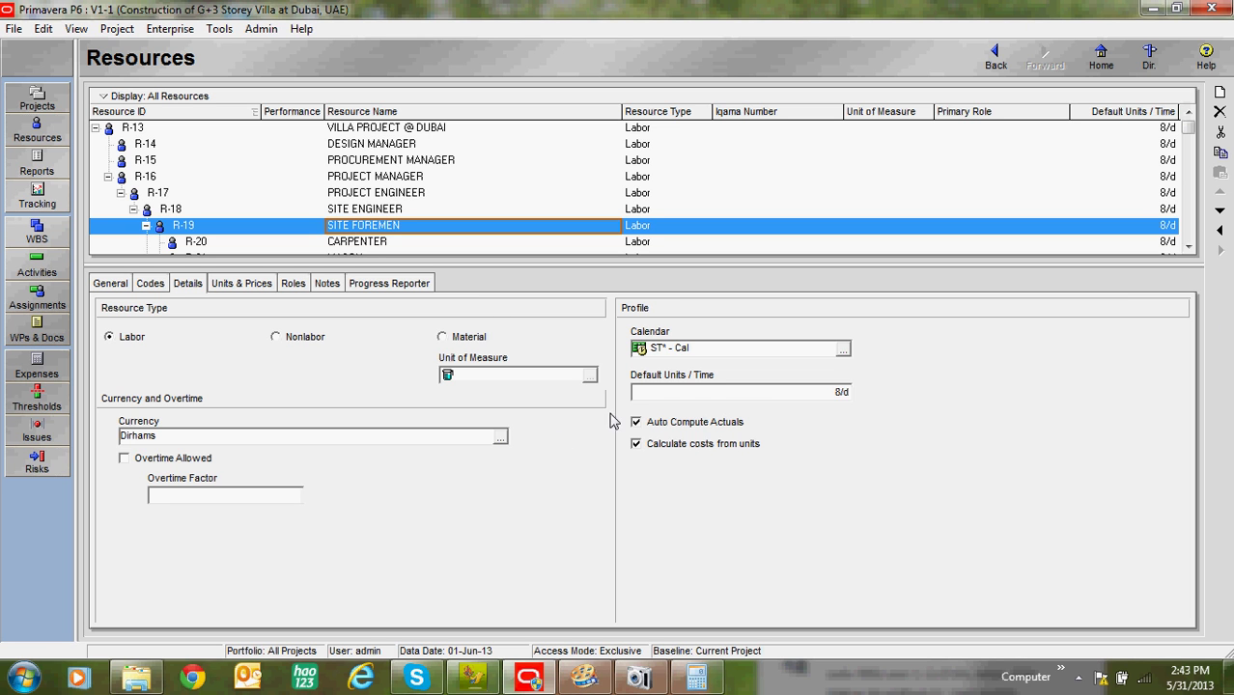
click(817, 392)
click(1172, 232)
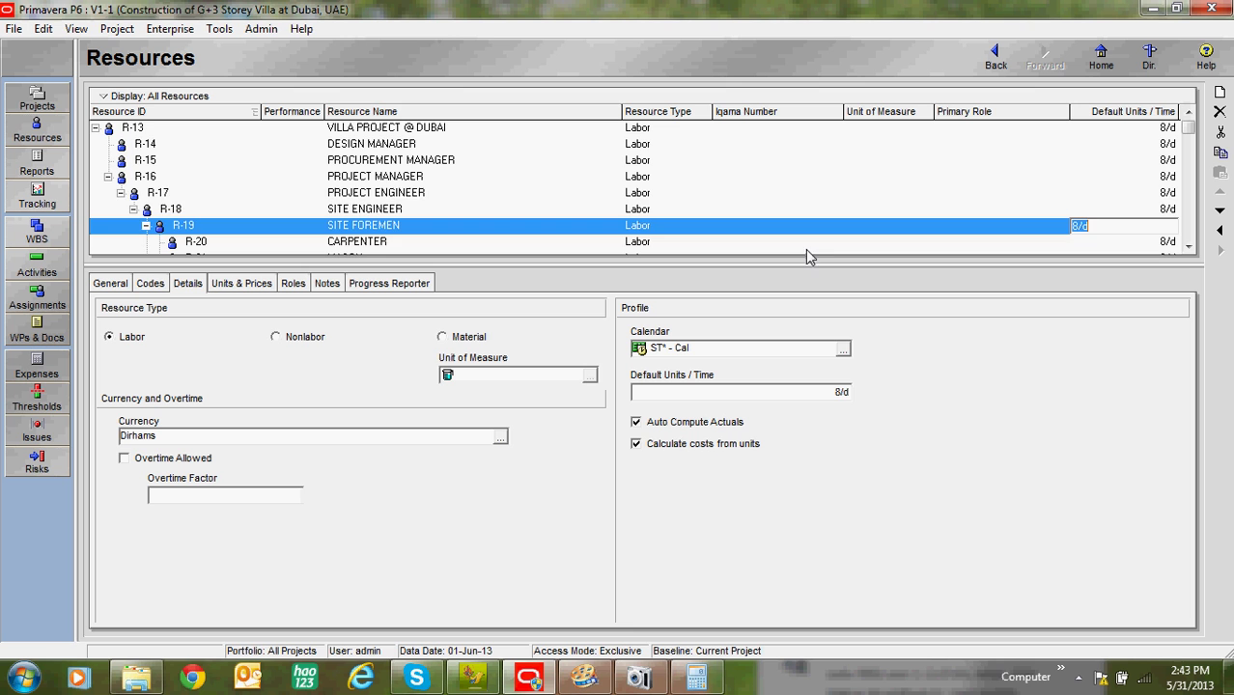
- Give CARPENTER a default units per time of 10/d
click(629, 195)
scroll(550, 208, down, 1)
click(456, 197)
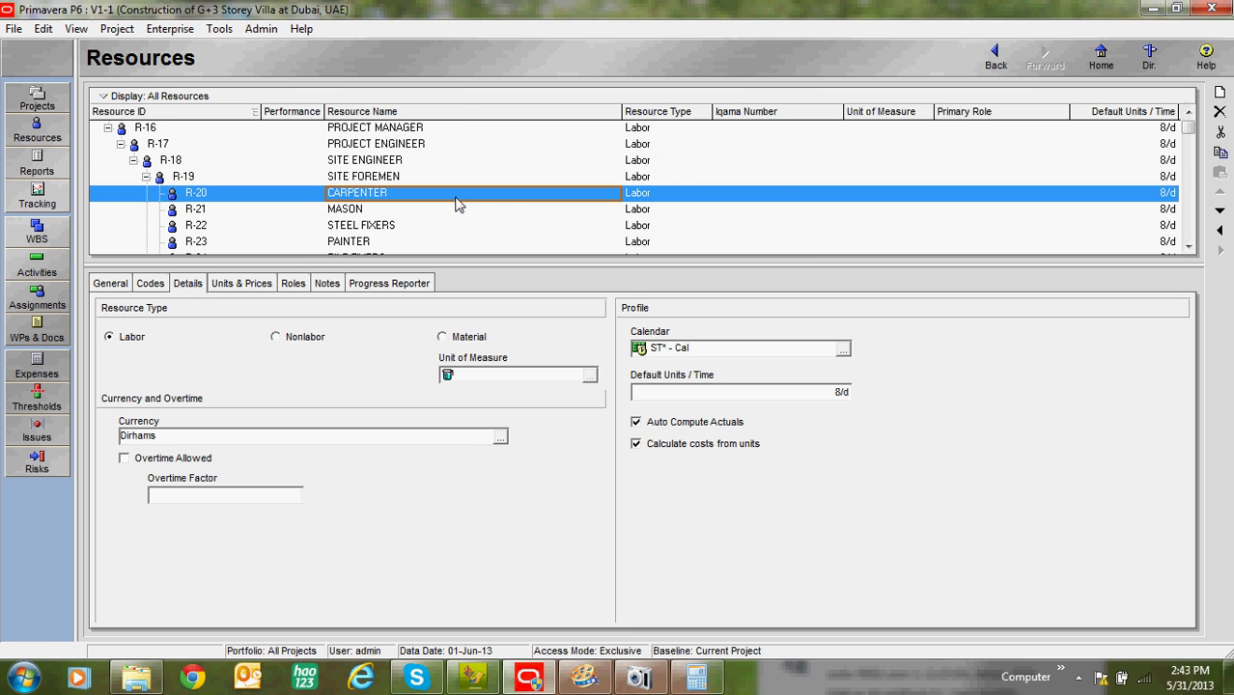
click(1135, 194)
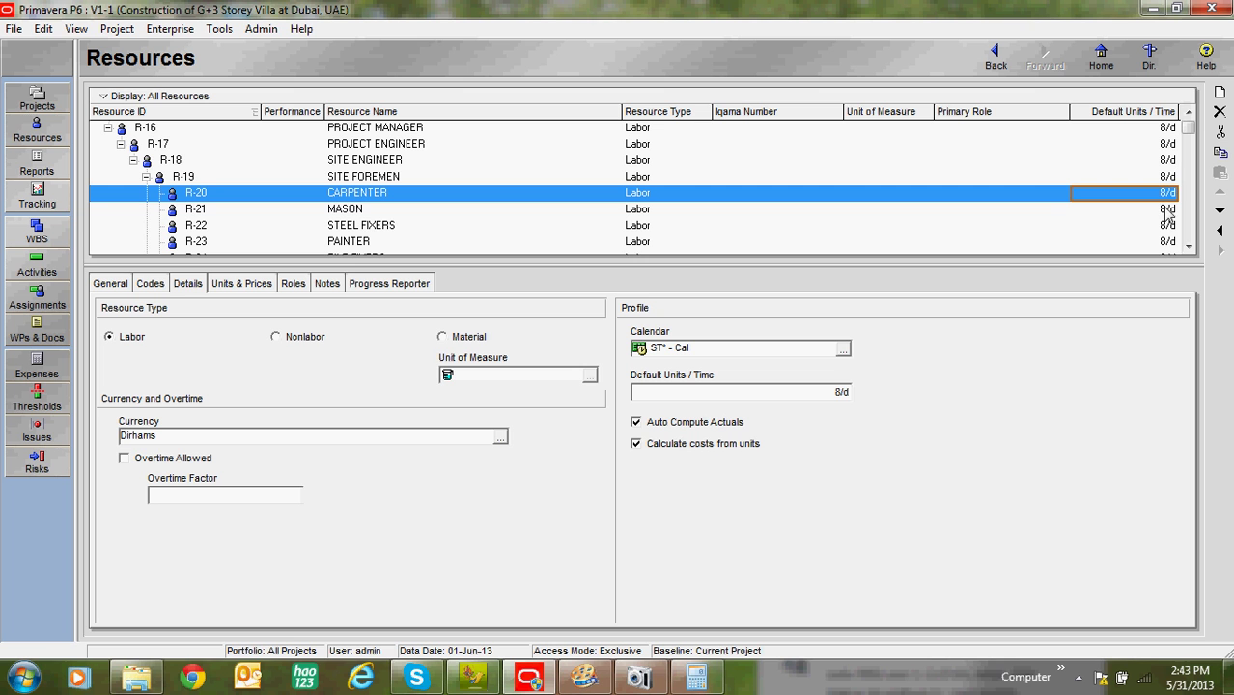
text(10)
key(Return)
key(Return)
- Enter 25 as CARPENTER's maximum units on Units & Prices
click(257, 290)
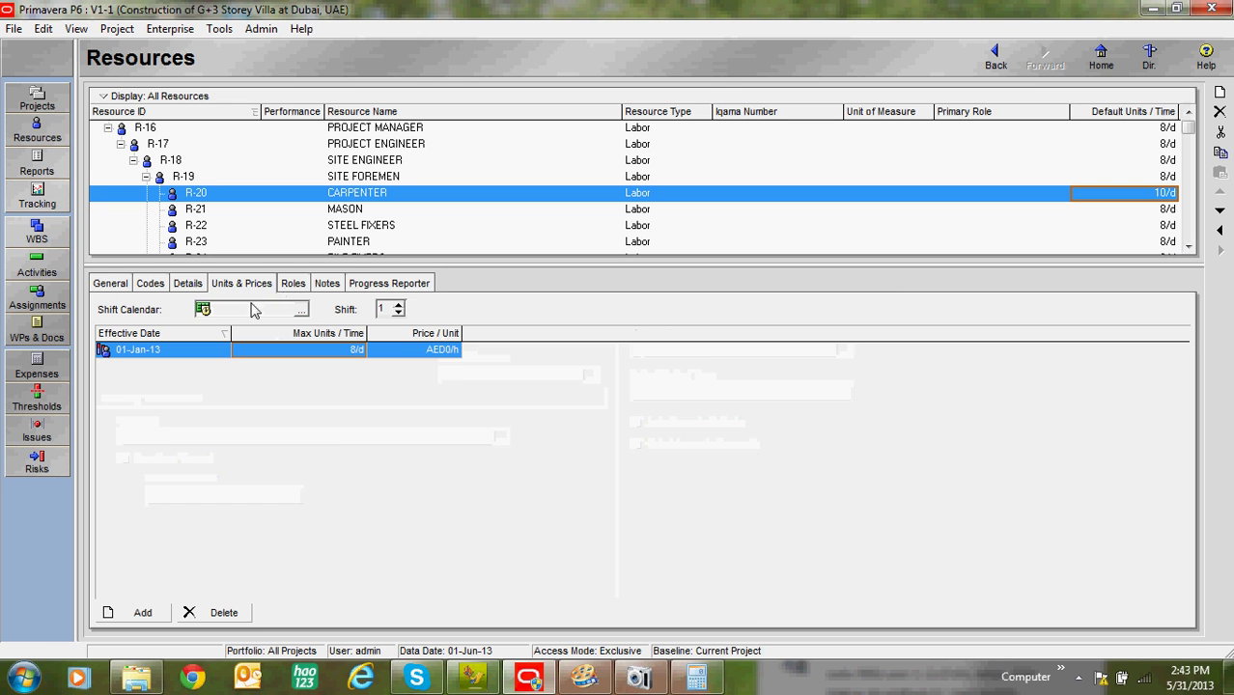
click(428, 353)
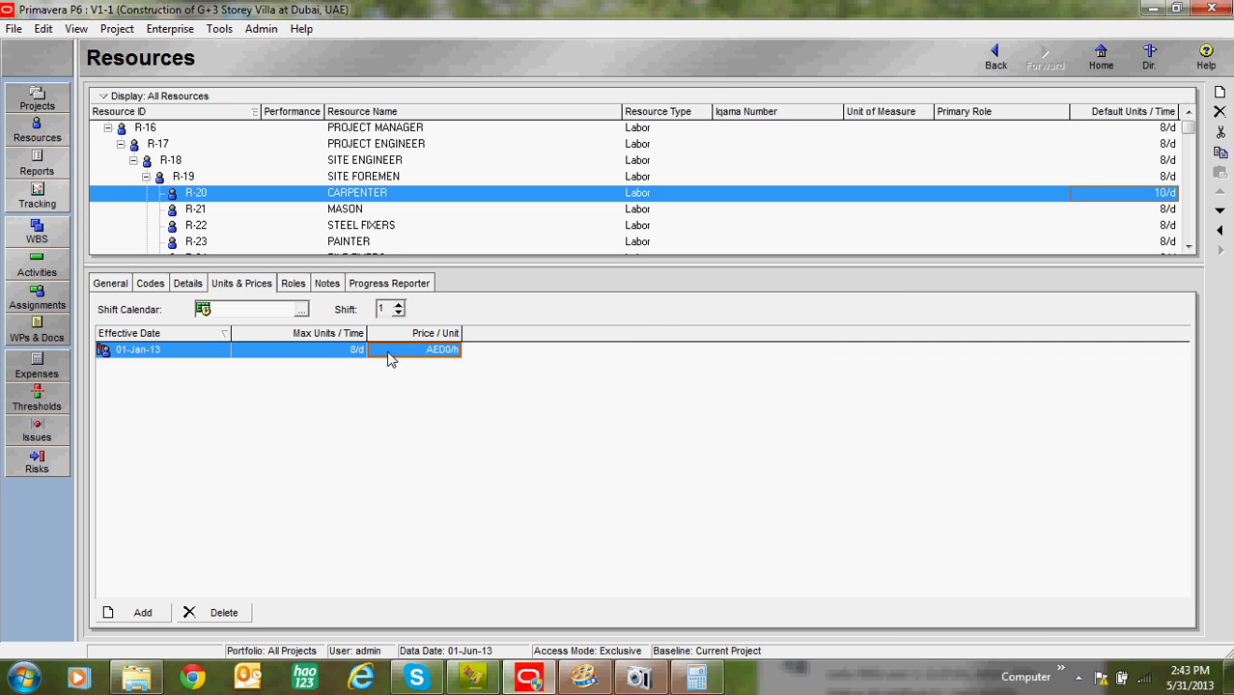
click(350, 350)
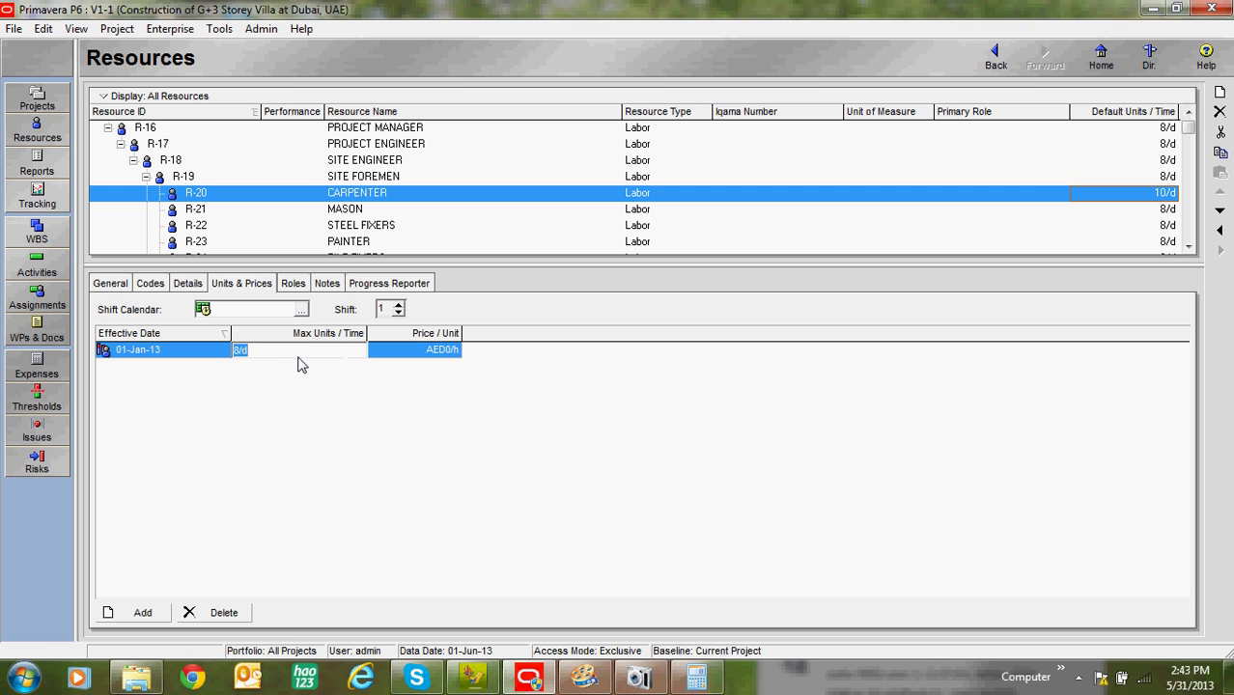
text(25)
- Give MASON 10/d default units and 30/d maximum units
click(363, 211)
click(1169, 213)
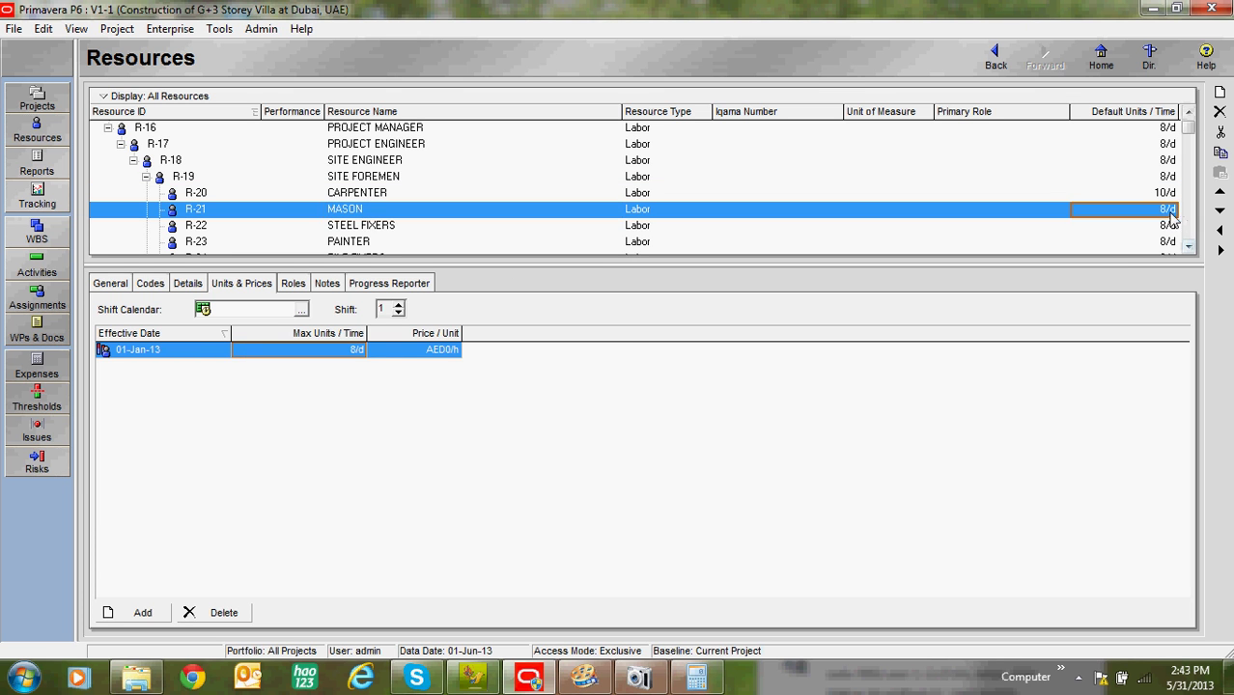
click(1162, 228)
click(1172, 215)
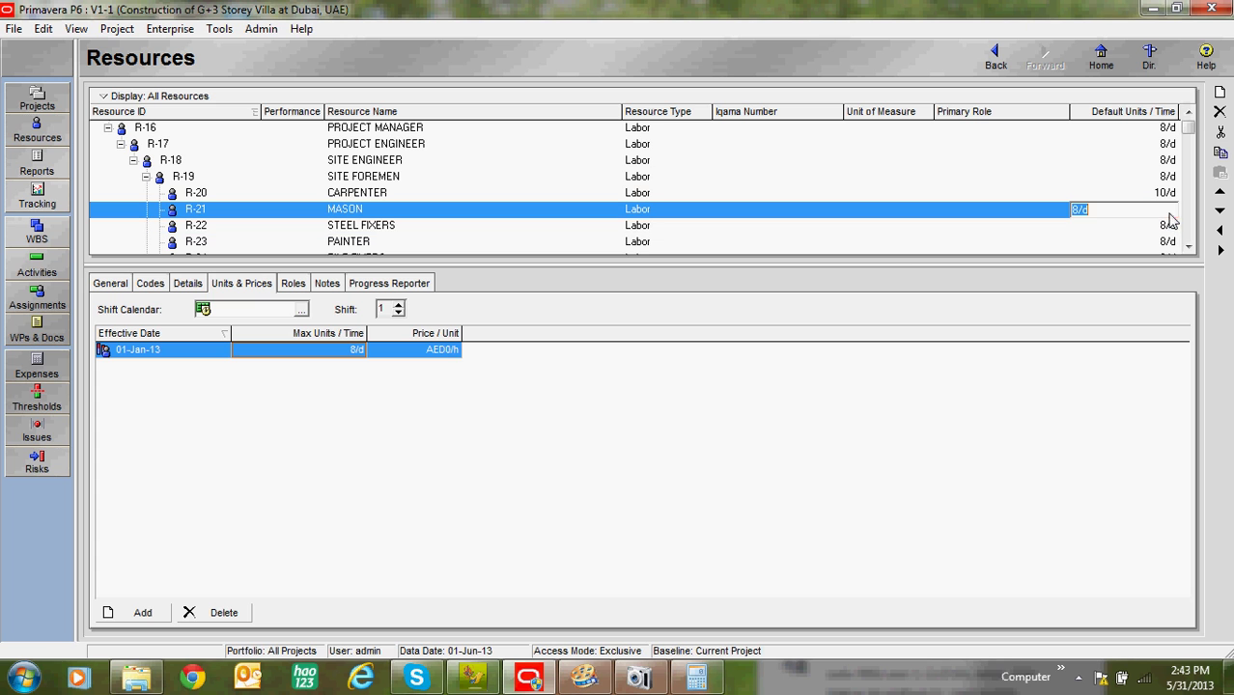
text(10)
click(352, 351)
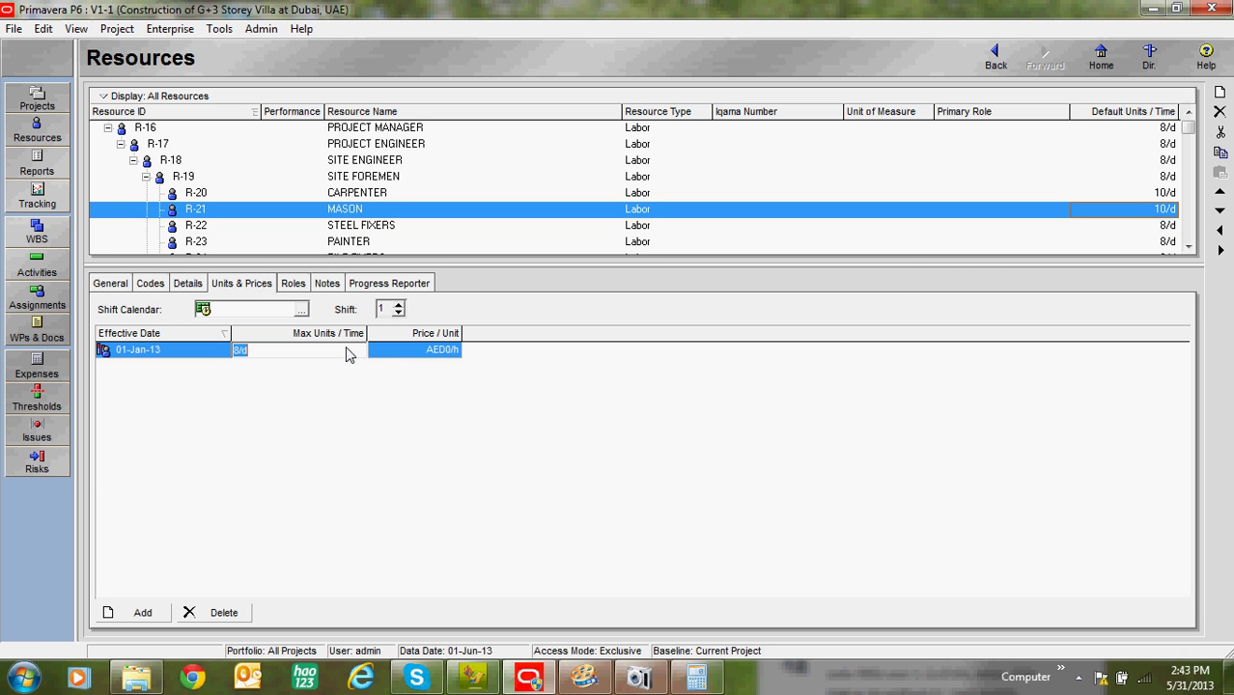
text(30)
click(409, 228)
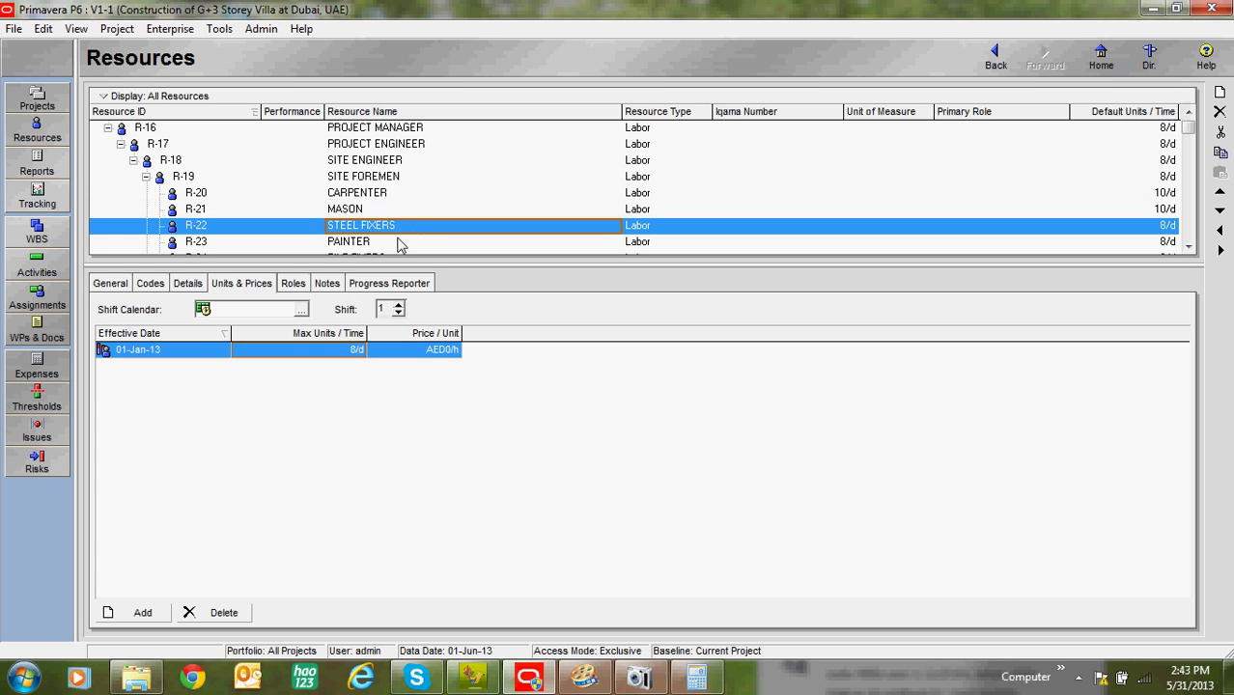
- Give STEEL FIXERS 15/d default units and 45/d maximum units
click(1166, 226)
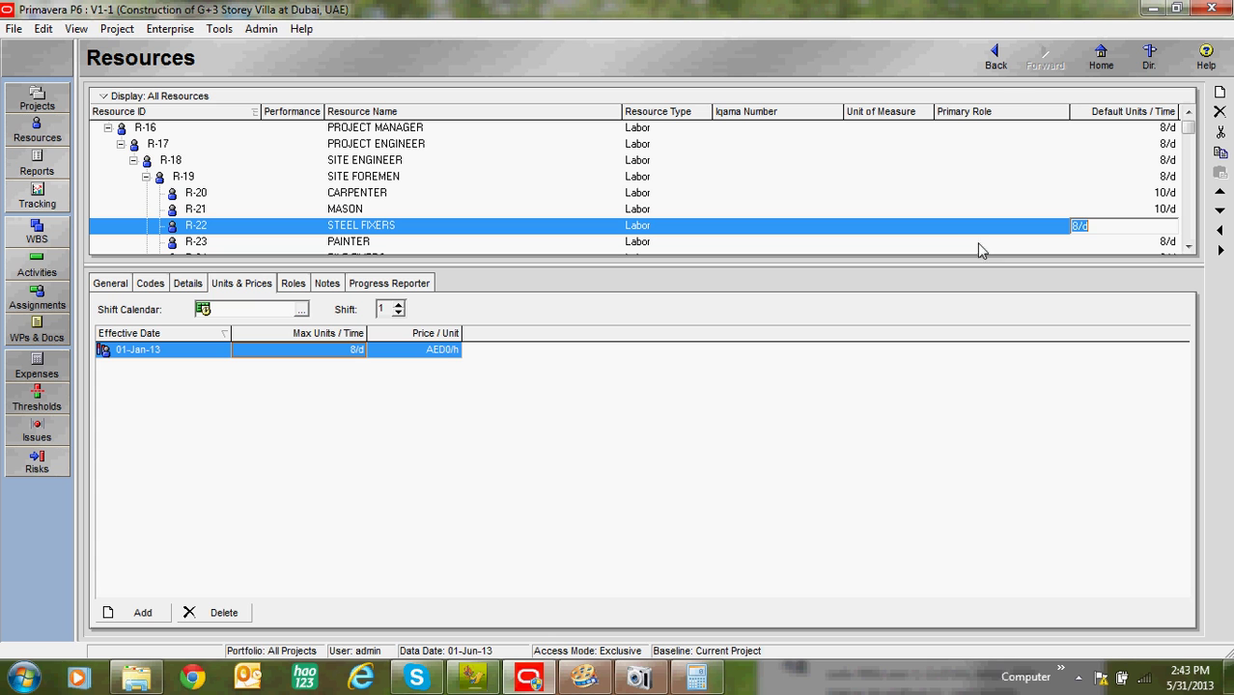
text(15)
click(339, 351)
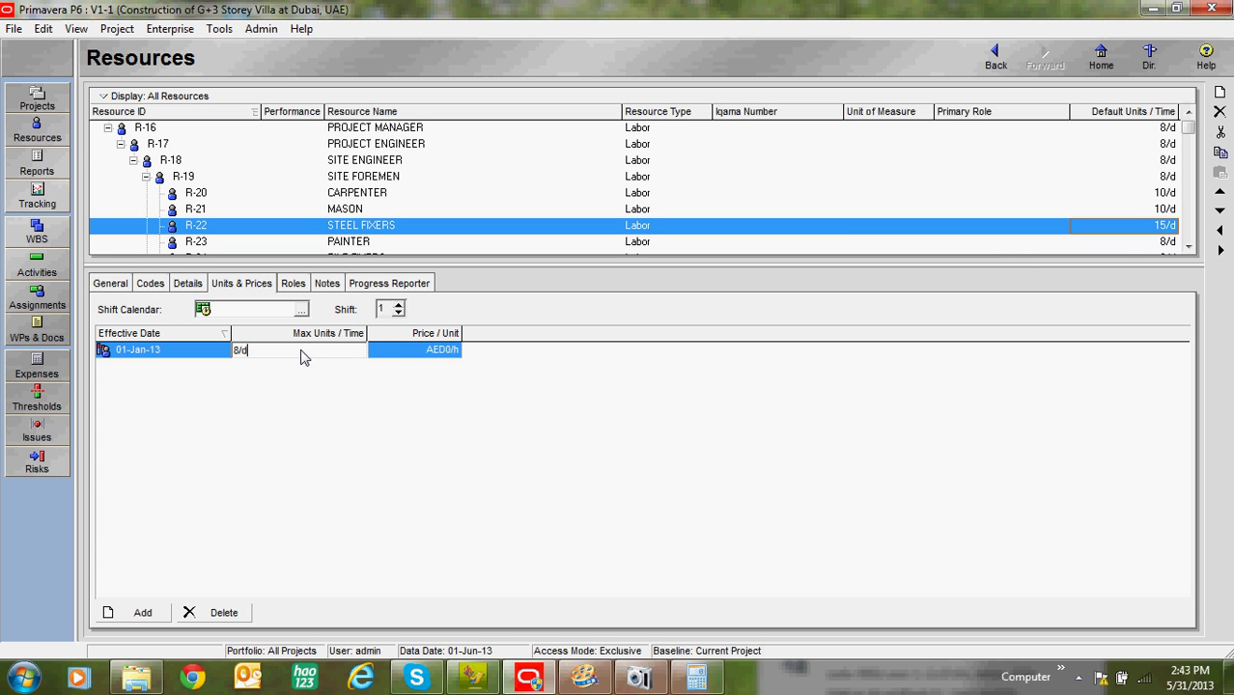
text(45)
click(371, 242)
- Reselect MASON to look over its updated units
click(405, 209)
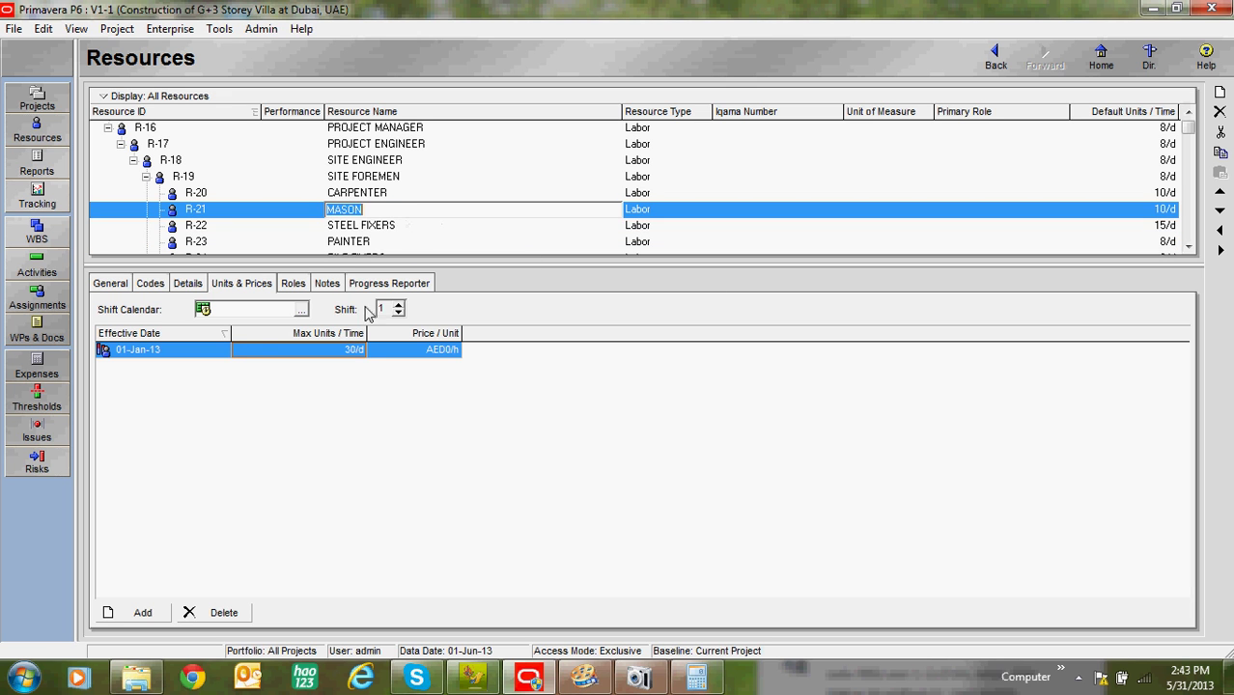
click(425, 180)
click(456, 213)
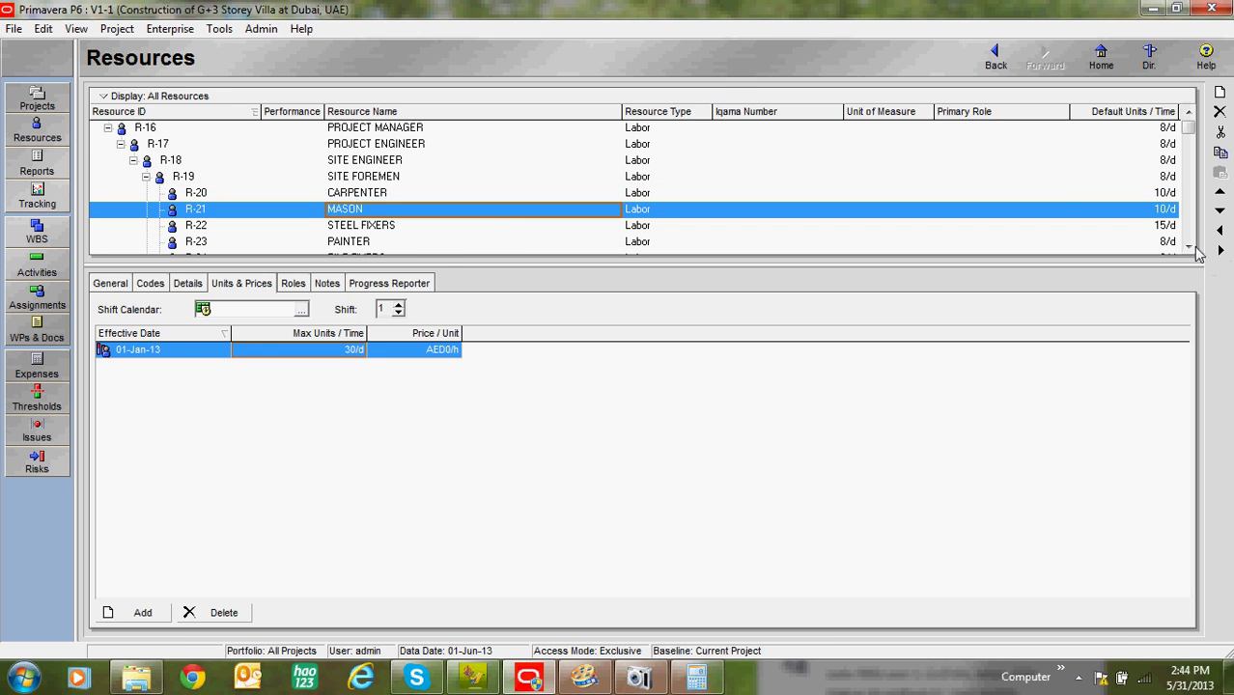
click(1189, 247)
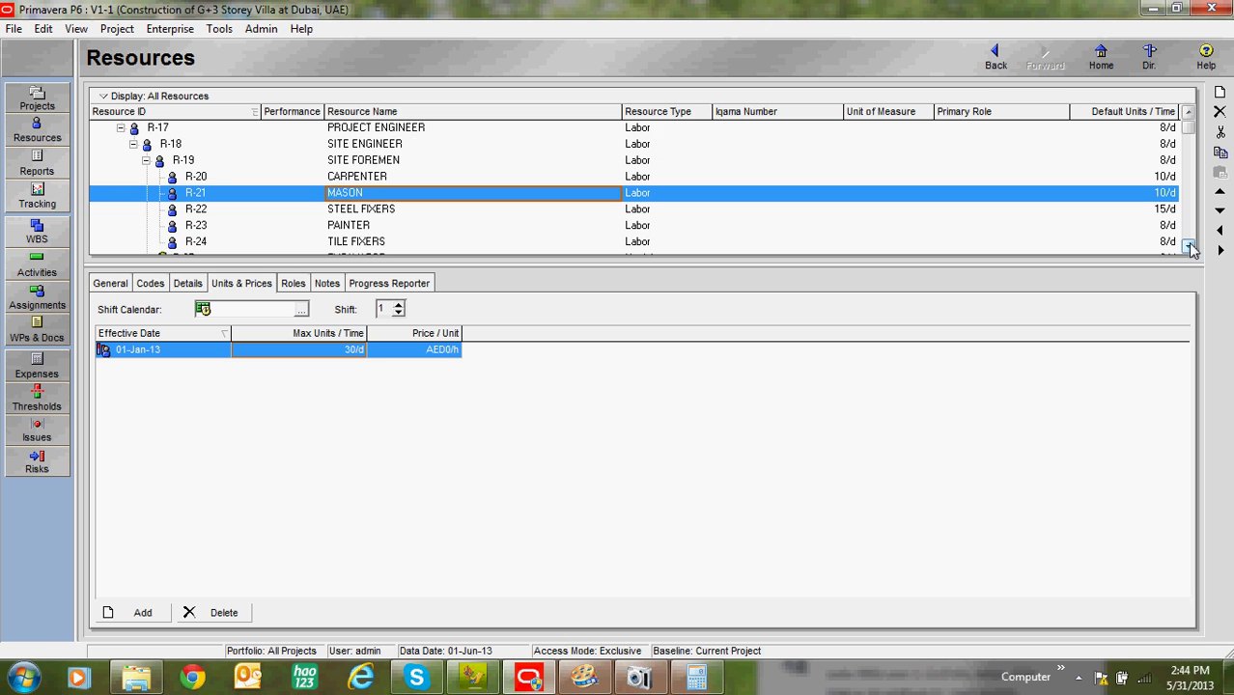
click(1191, 113)
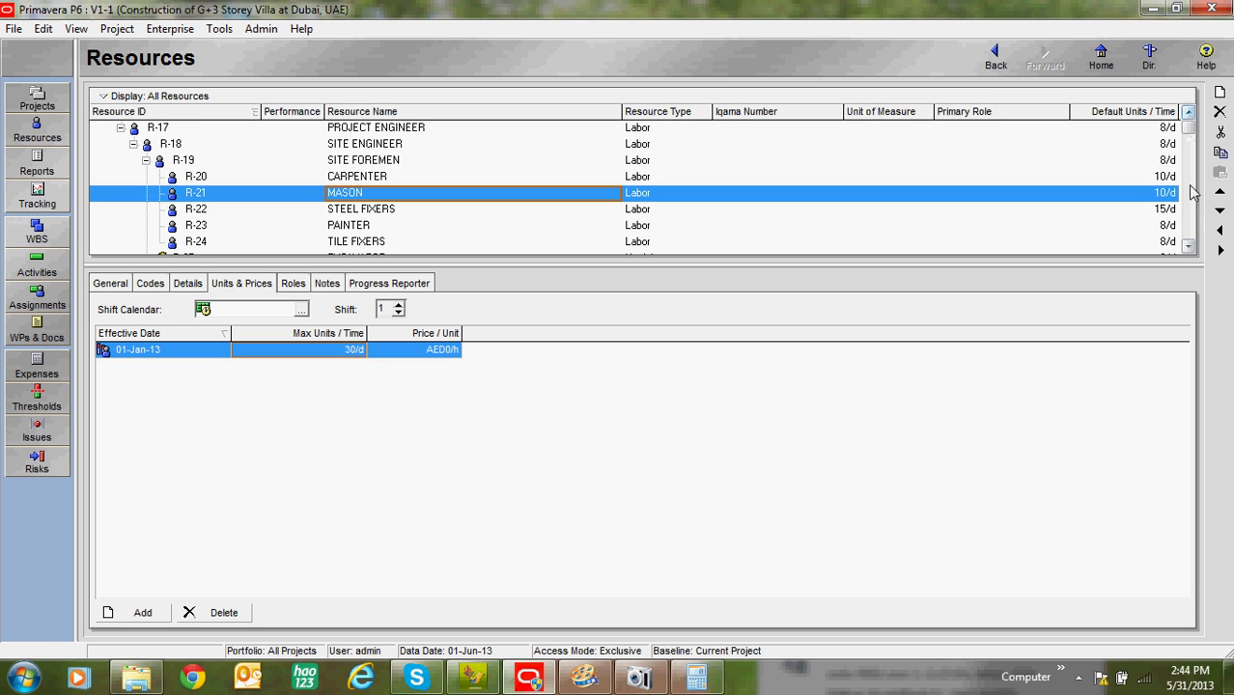
- Adjust the resource list view with the scroll controls
click(1191, 113)
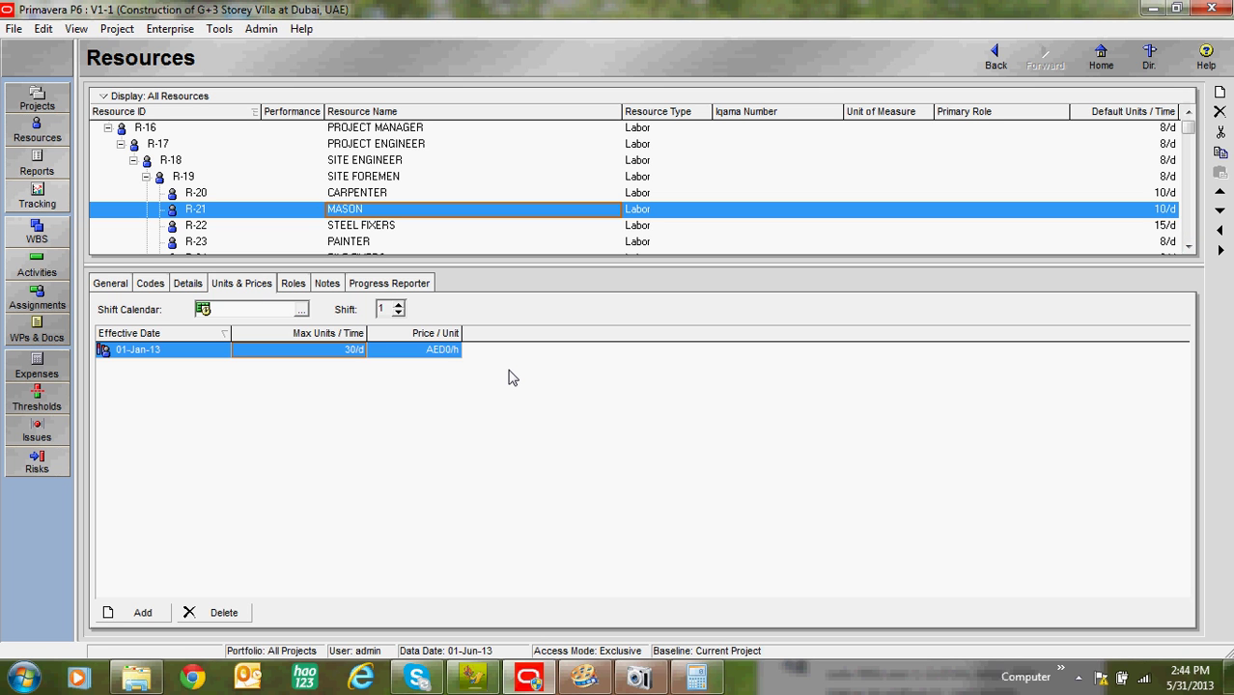
click(1189, 246)
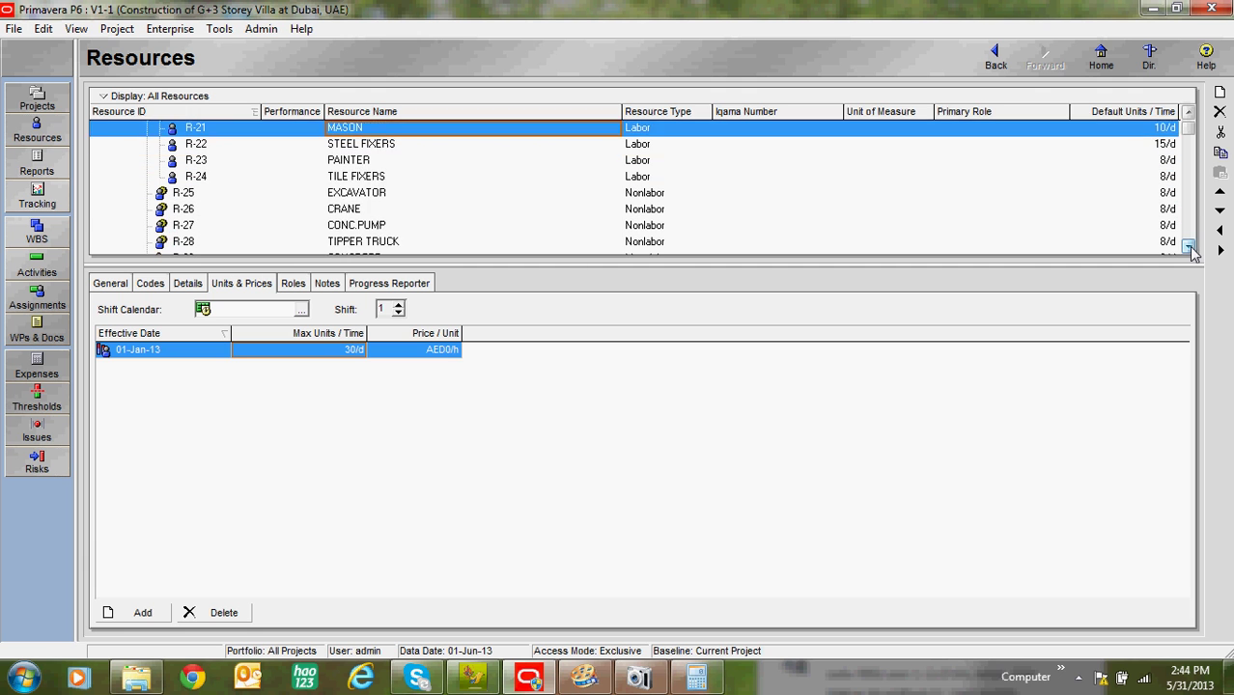
click(1189, 246)
click(1190, 112)
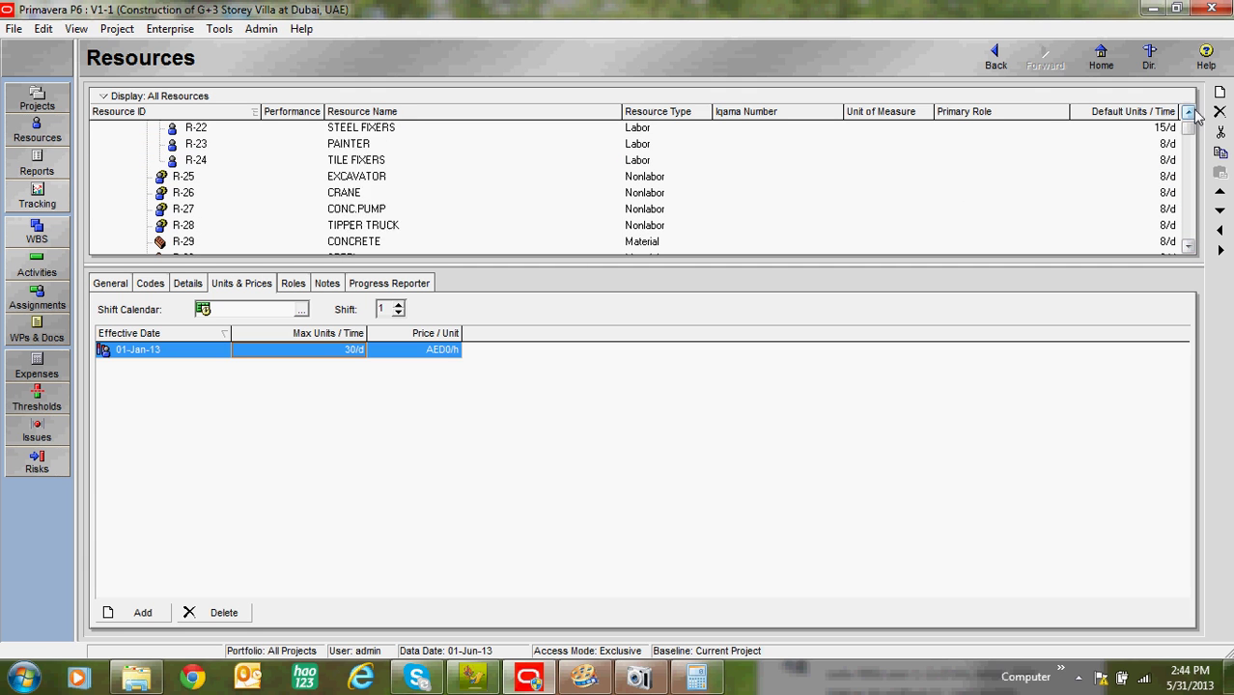
click(1189, 112)
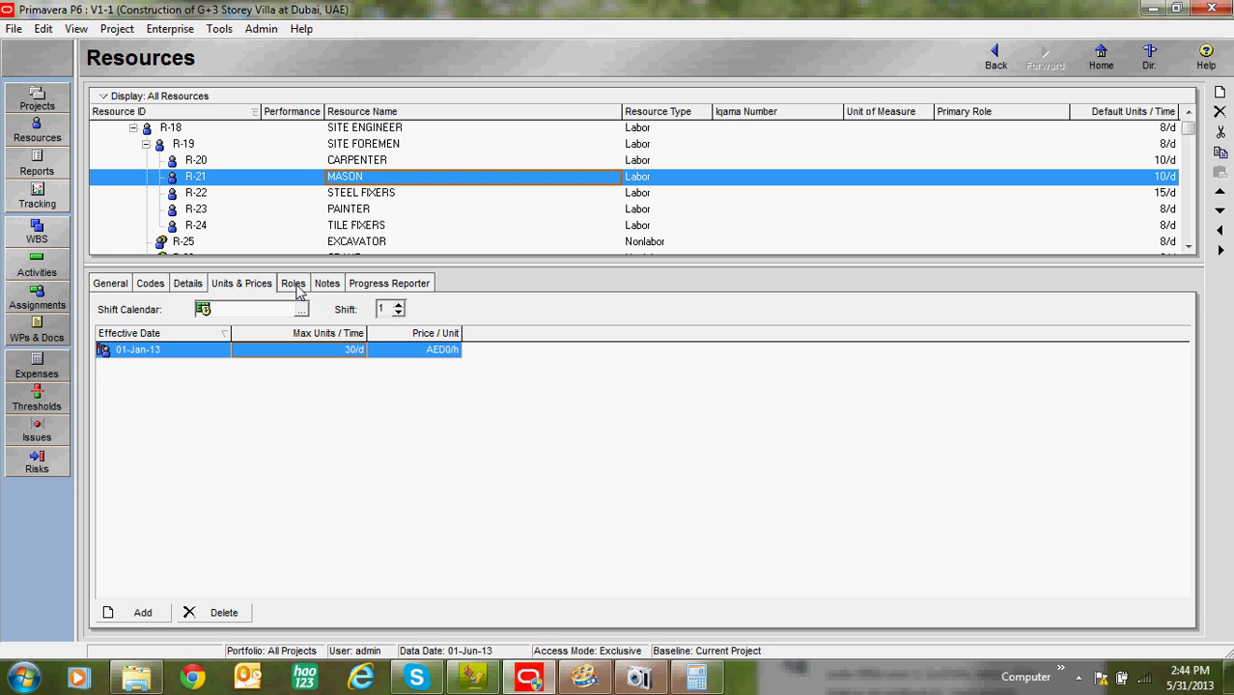
- Check MASON's default and maximum units, then show STEEL FIXERS' empty roles list
click(295, 284)
click(257, 286)
click(1169, 178)
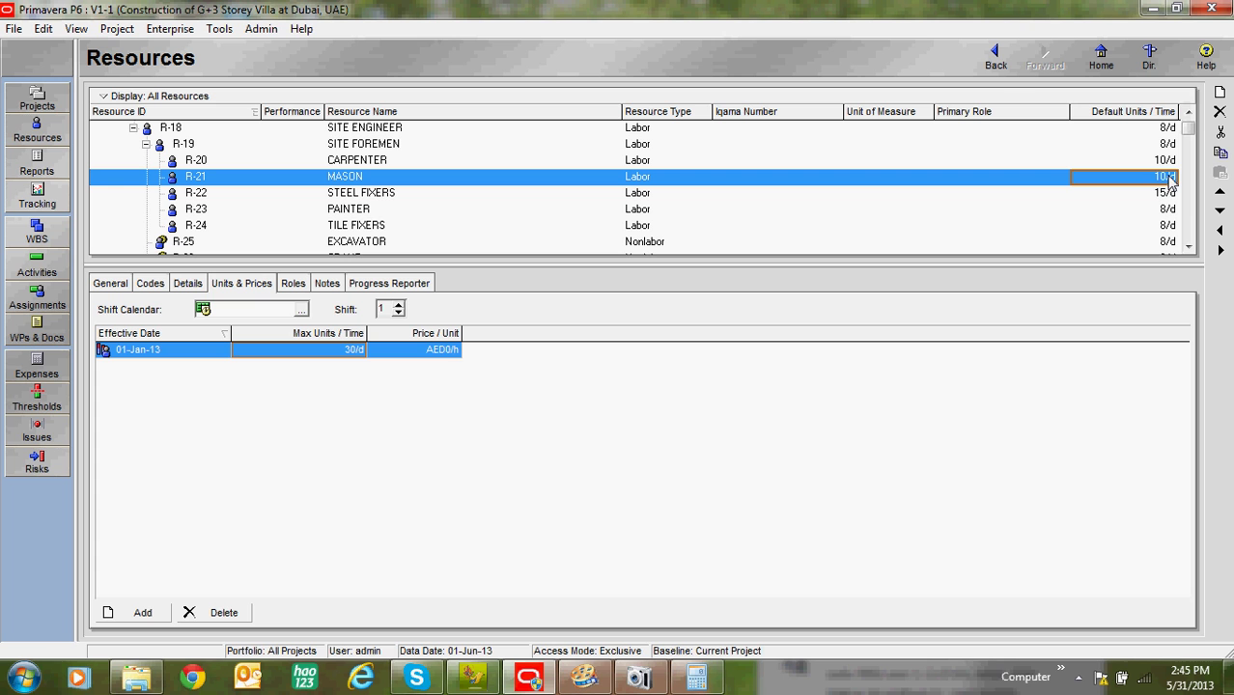
click(347, 350)
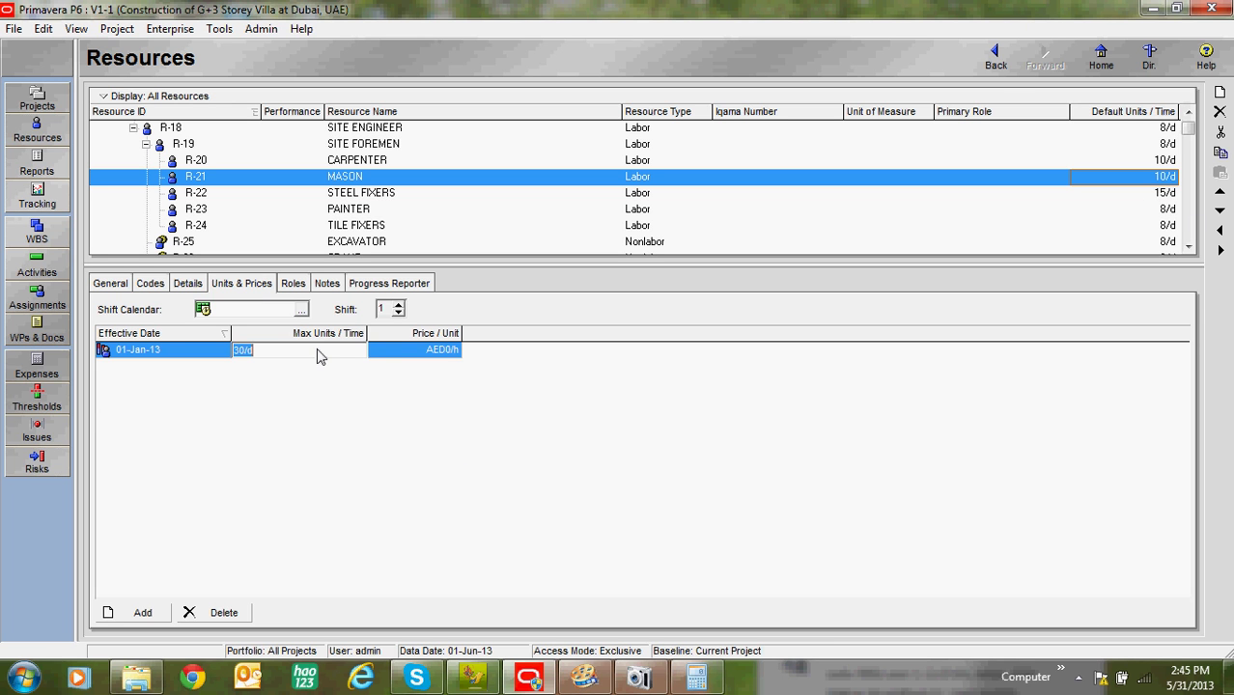
click(410, 196)
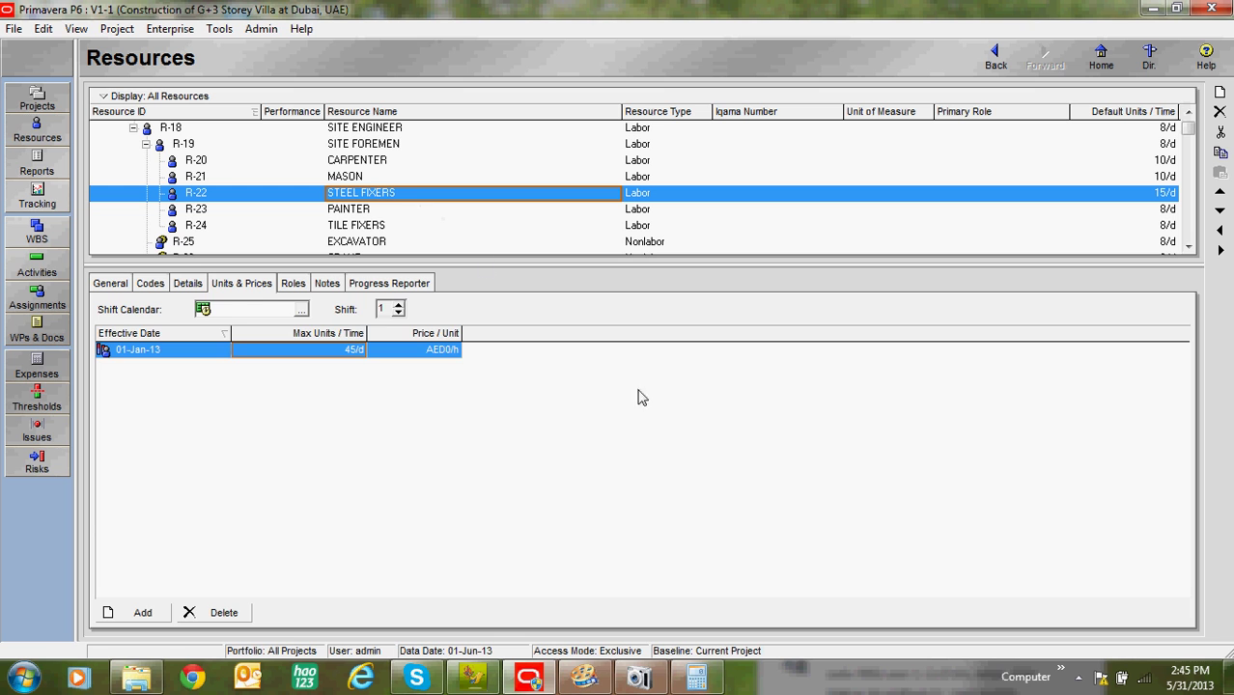
click(293, 284)
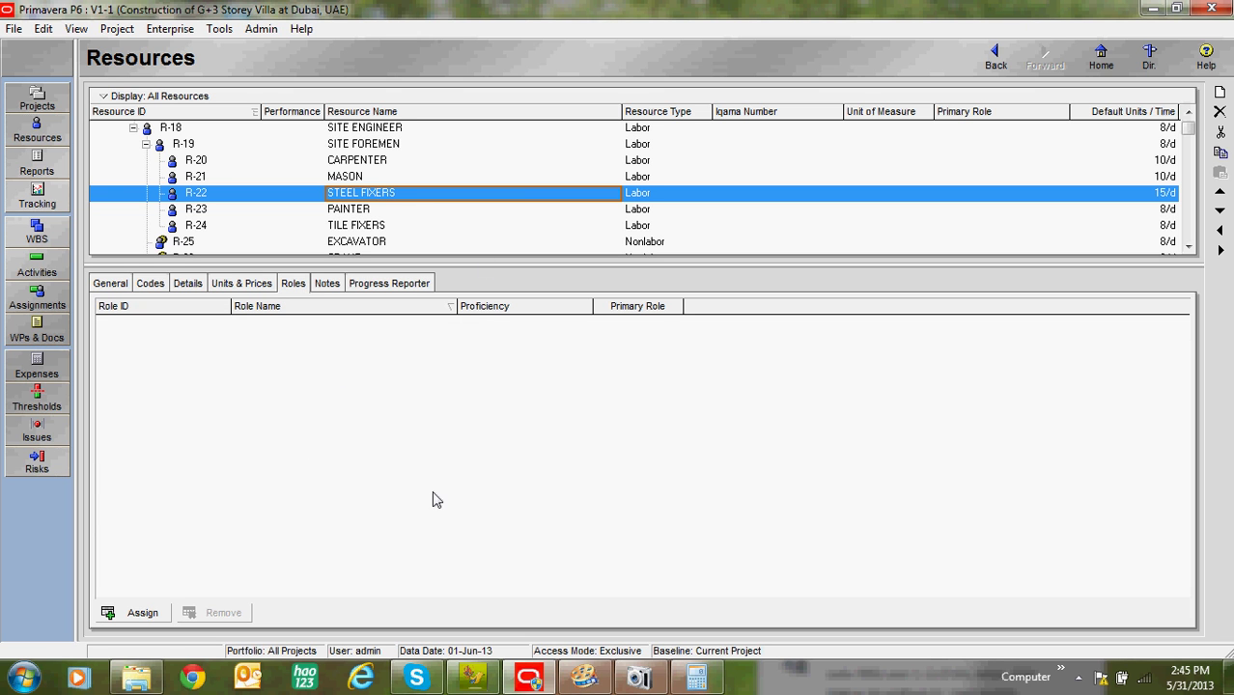
- Pick SITE FOREMEN (R-19), sort its roles by Role ID, and show its empty notes
click(340, 179)
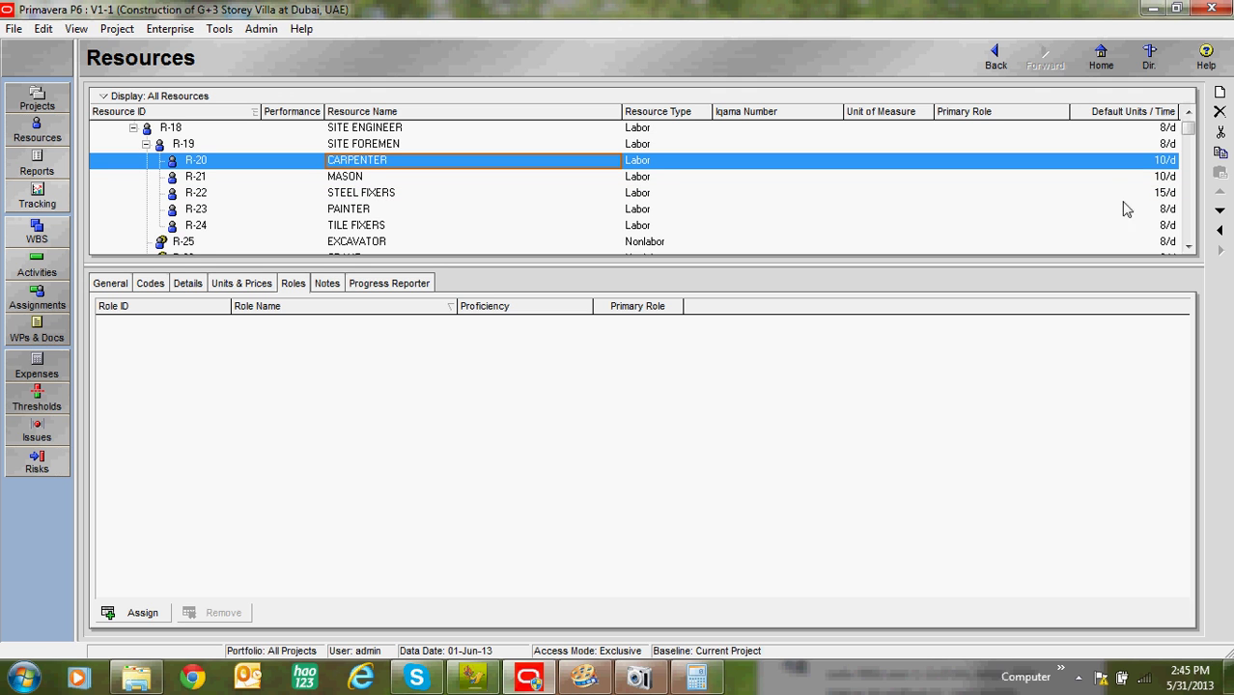
click(1188, 112)
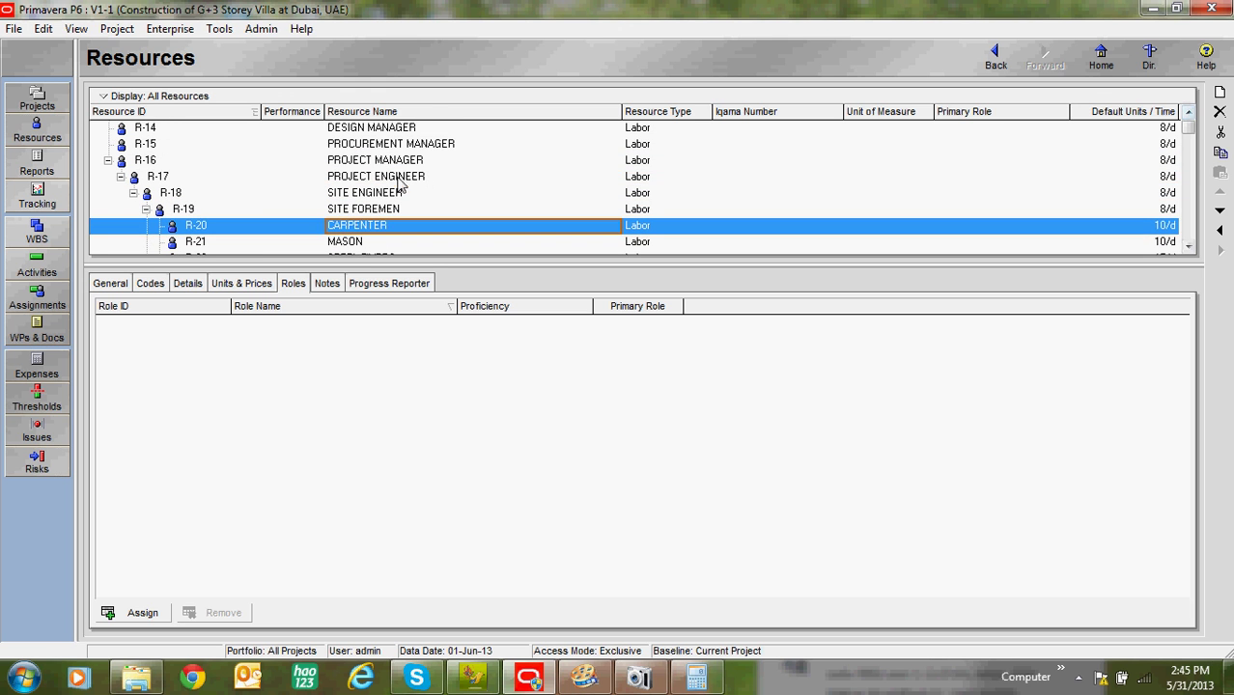
click(400, 179)
click(430, 160)
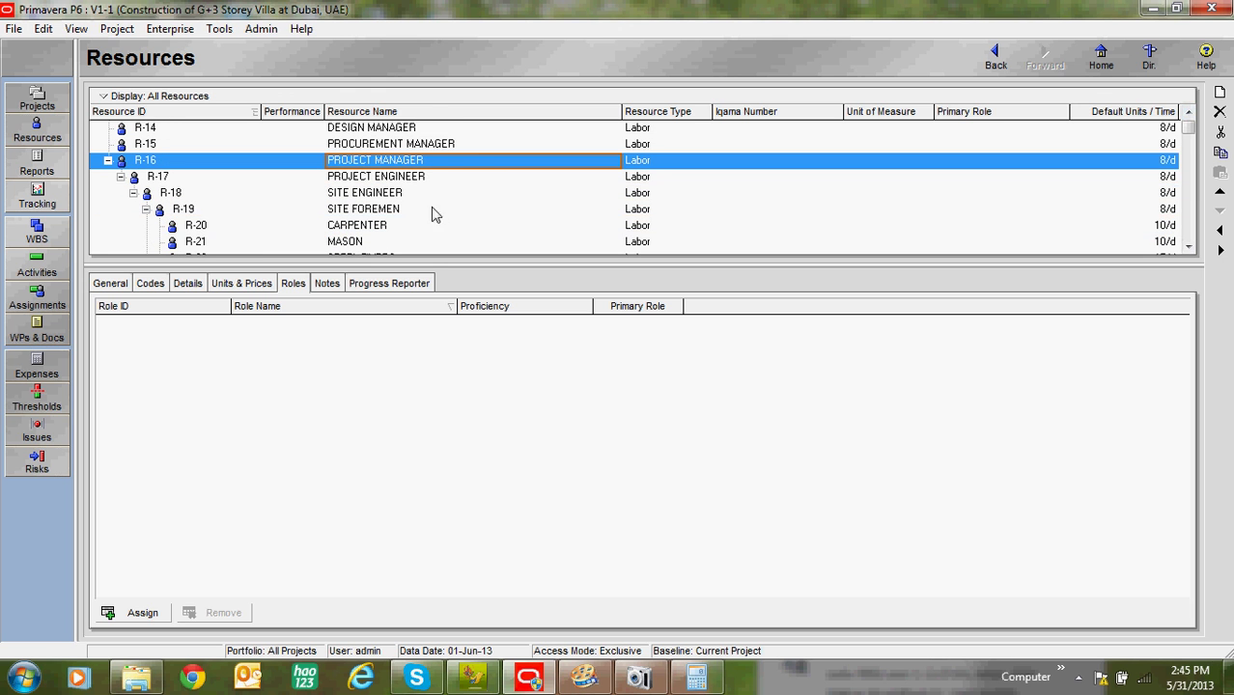
click(422, 145)
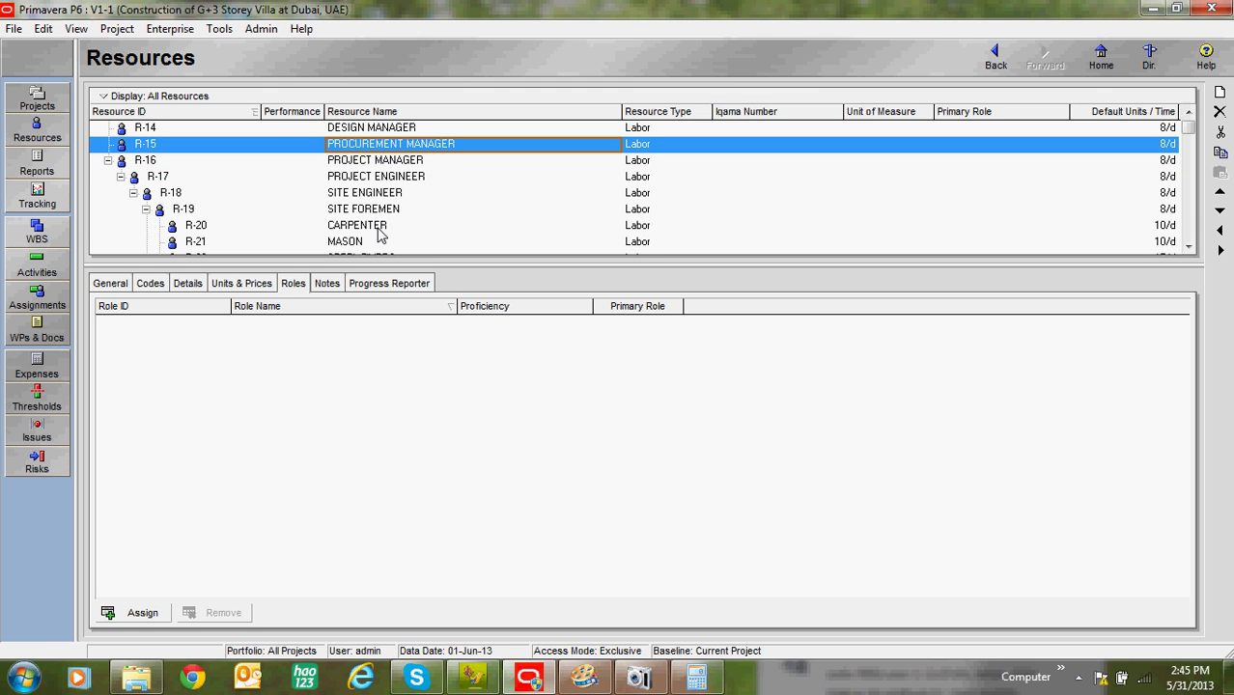
click(377, 227)
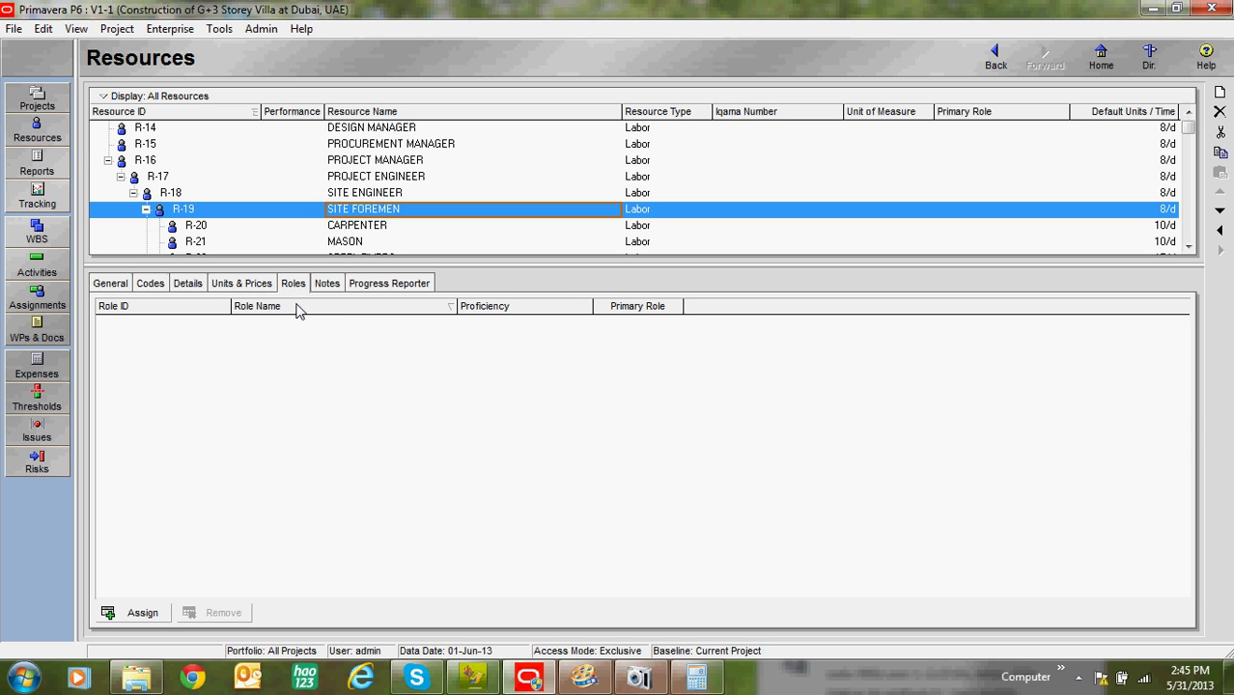
click(172, 306)
click(327, 286)
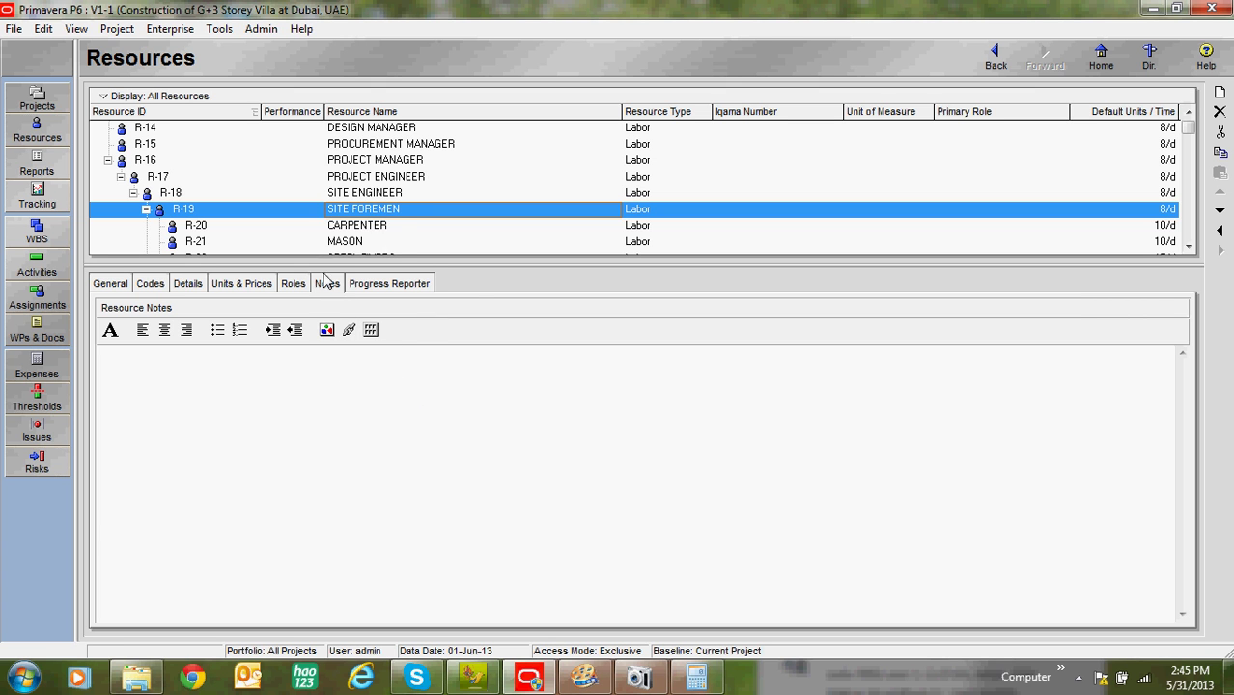
- View PROCUREMENT MANAGER's Progress Reporter settings, then PROJECT MANAGER's R-16 general details
click(398, 190)
key(Up)
key(Up)
key(Up)
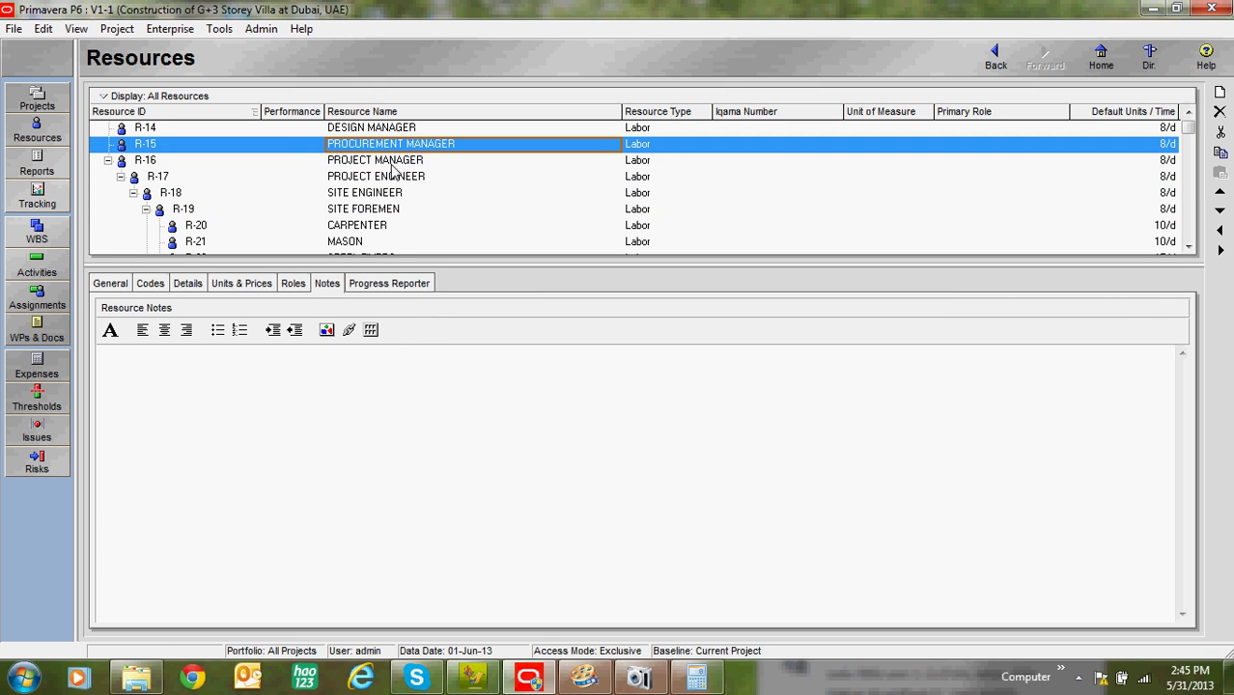
click(367, 285)
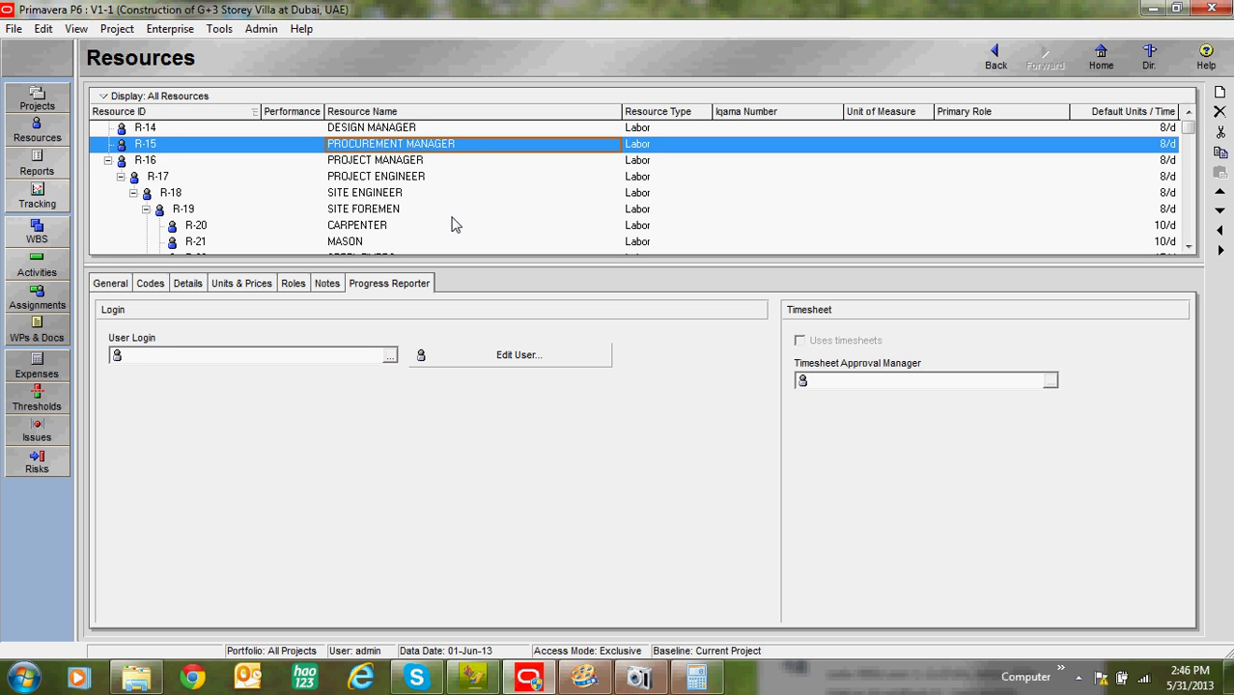
click(431, 164)
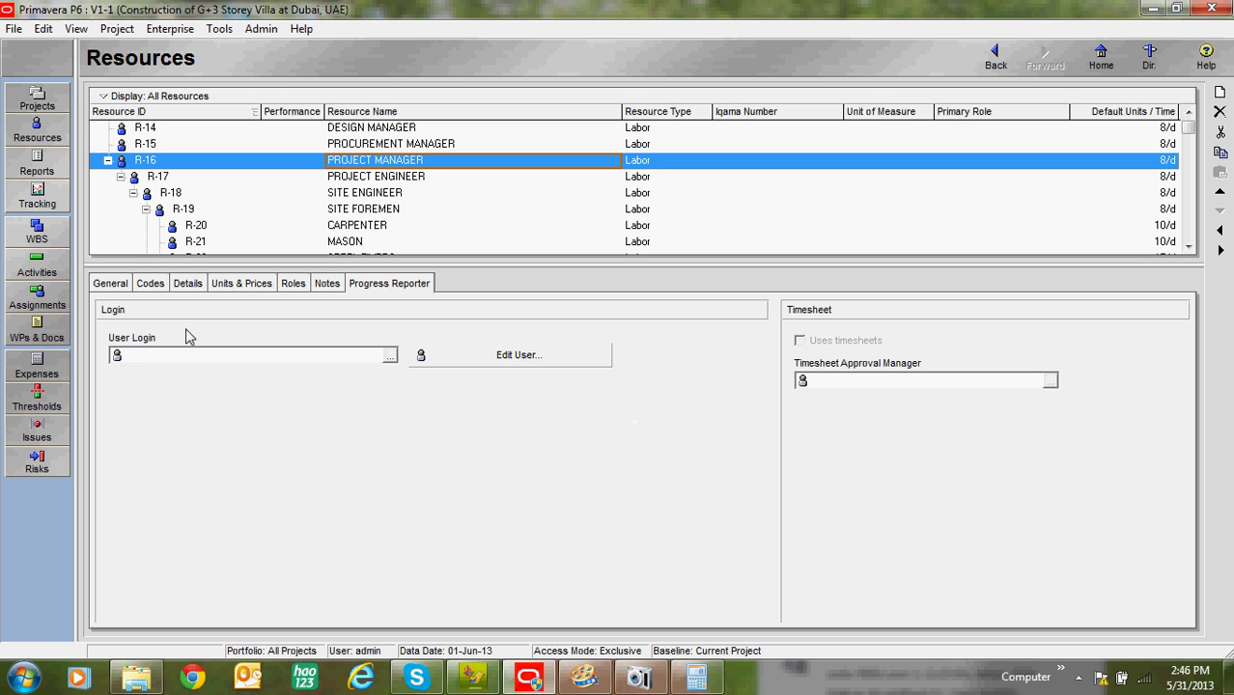
click(107, 286)
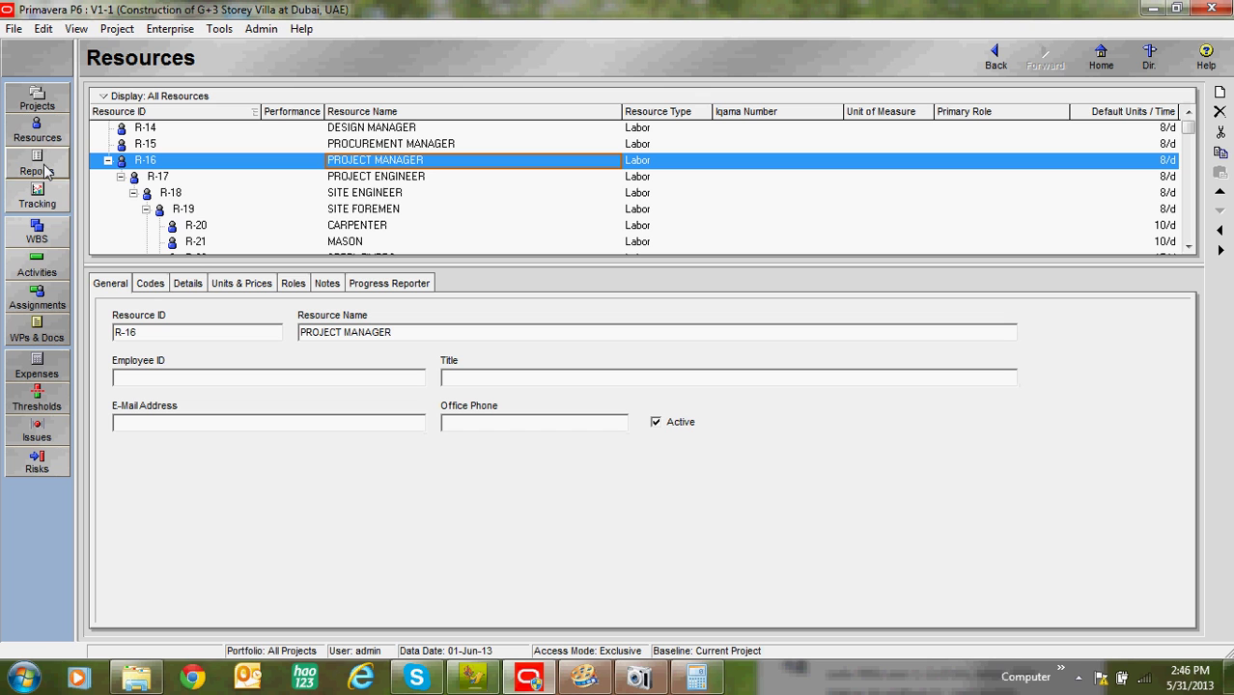